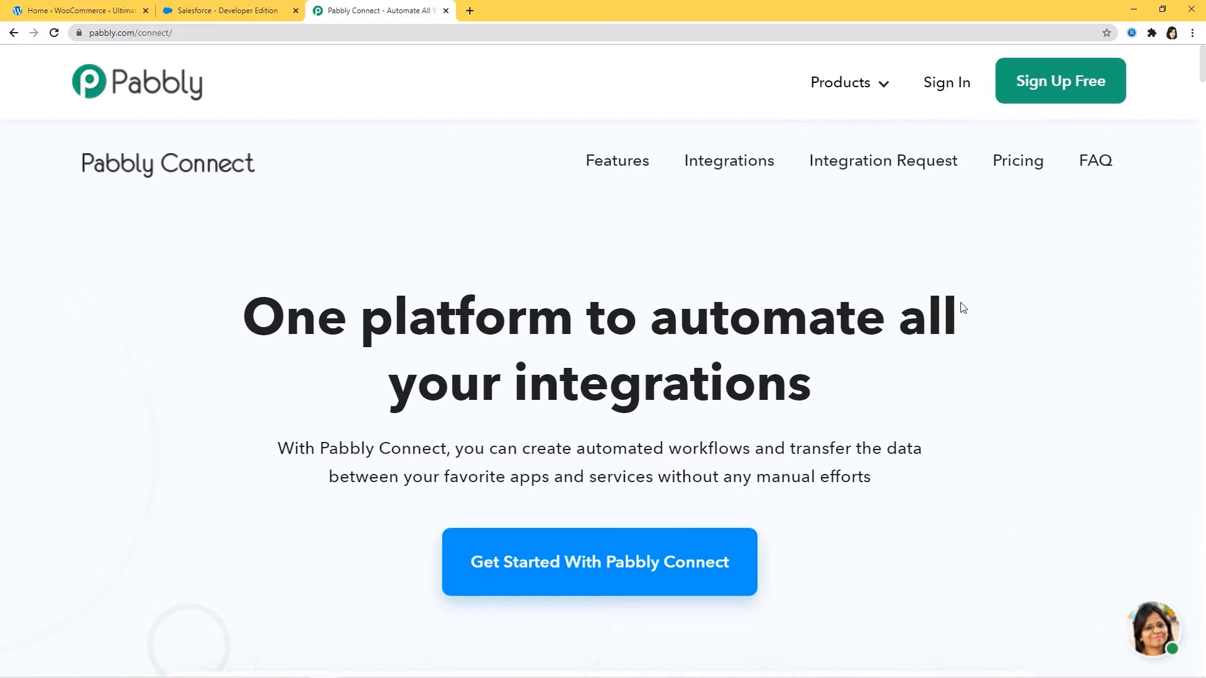
- Sign in to the Pabbly account and open the Connect application
click(951, 85)
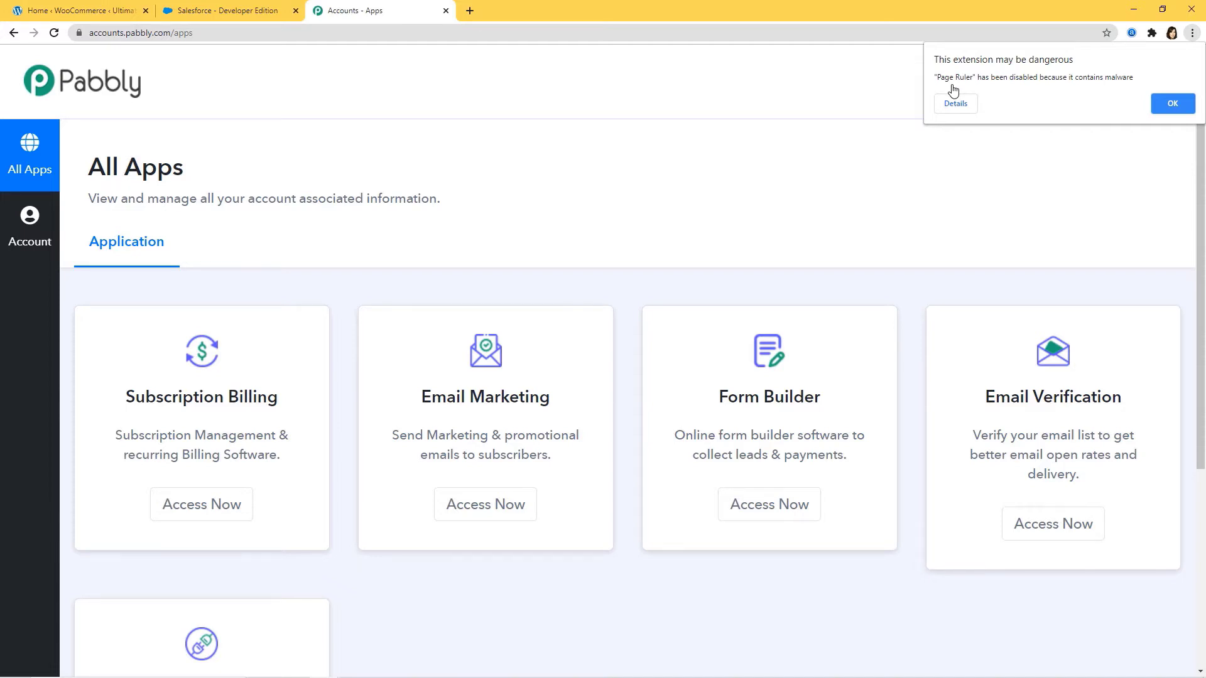
scroll(889, 178, down, 3)
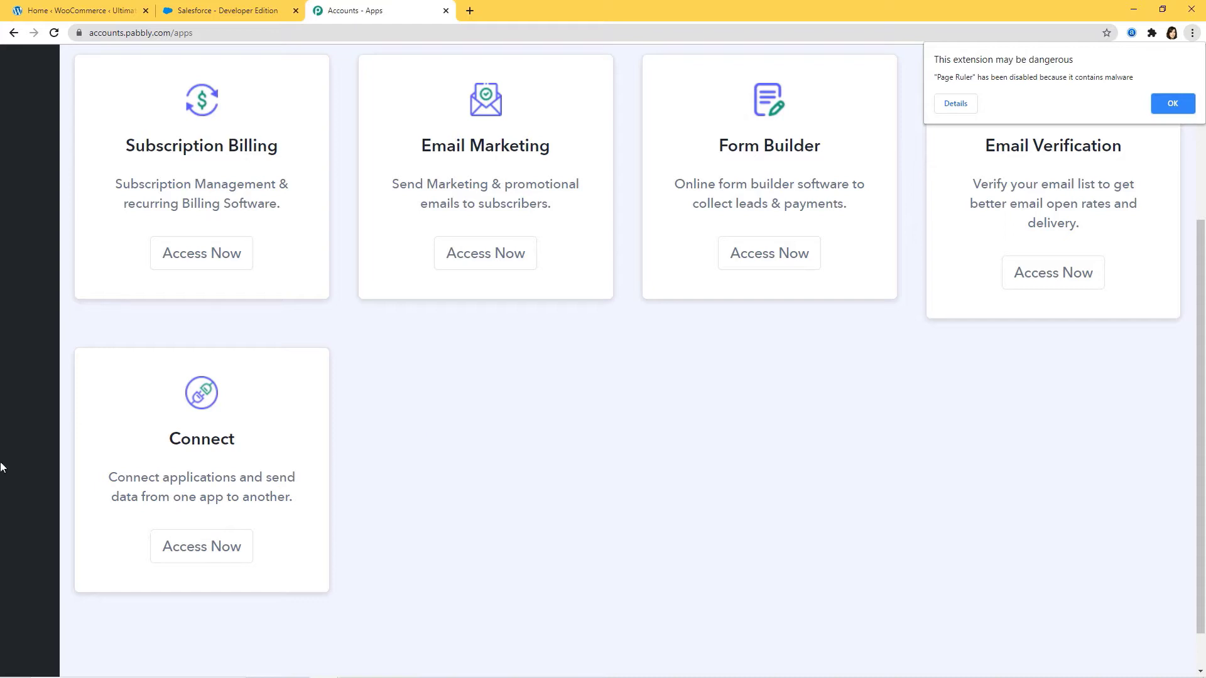
click(192, 552)
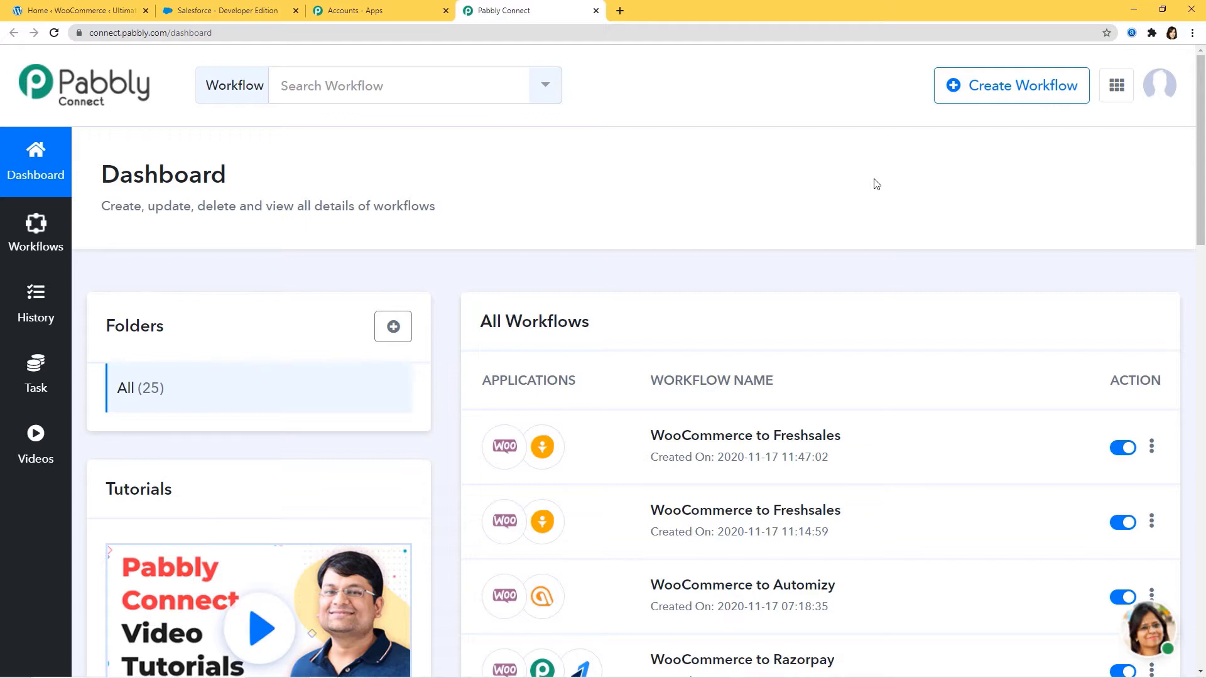
- Create a new workflow named "WooCommerce to Mailchimp"
click(1011, 88)
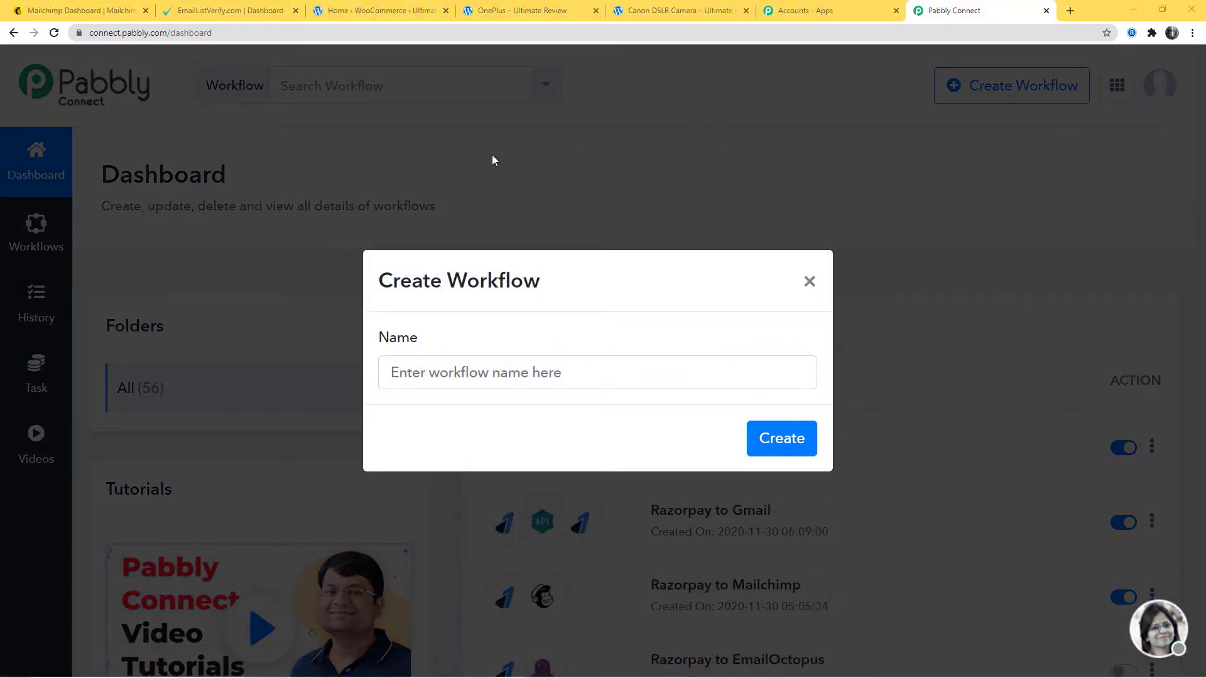
click(447, 375)
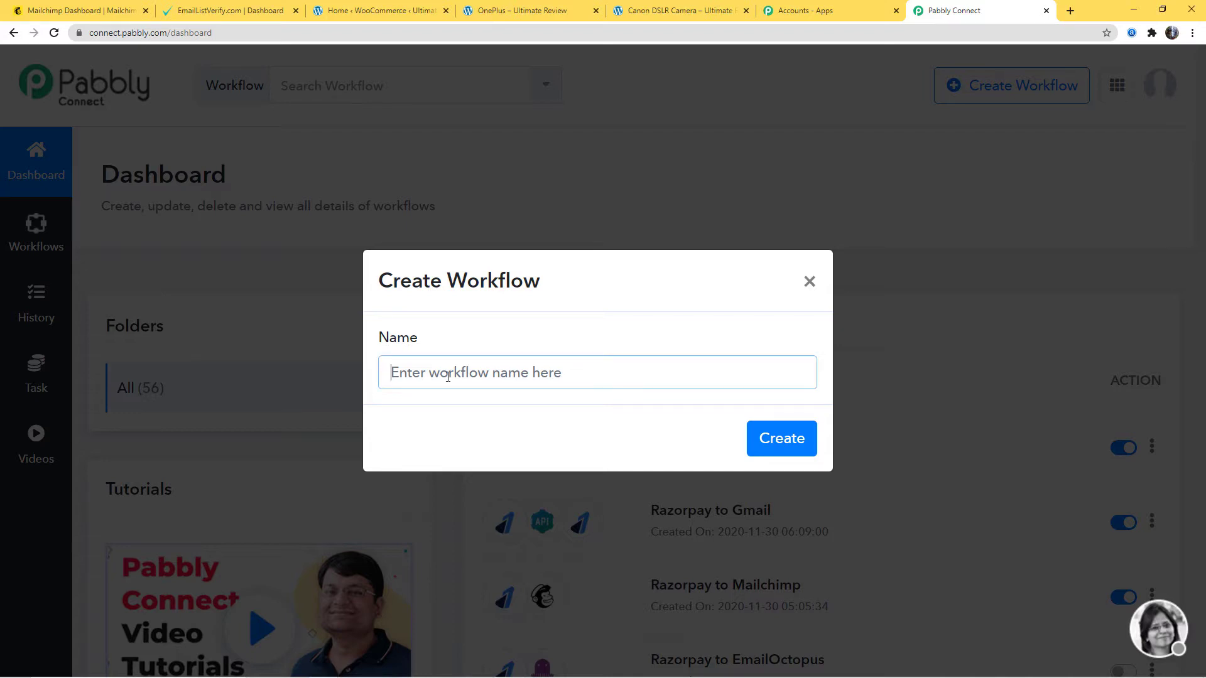
text(WooC)
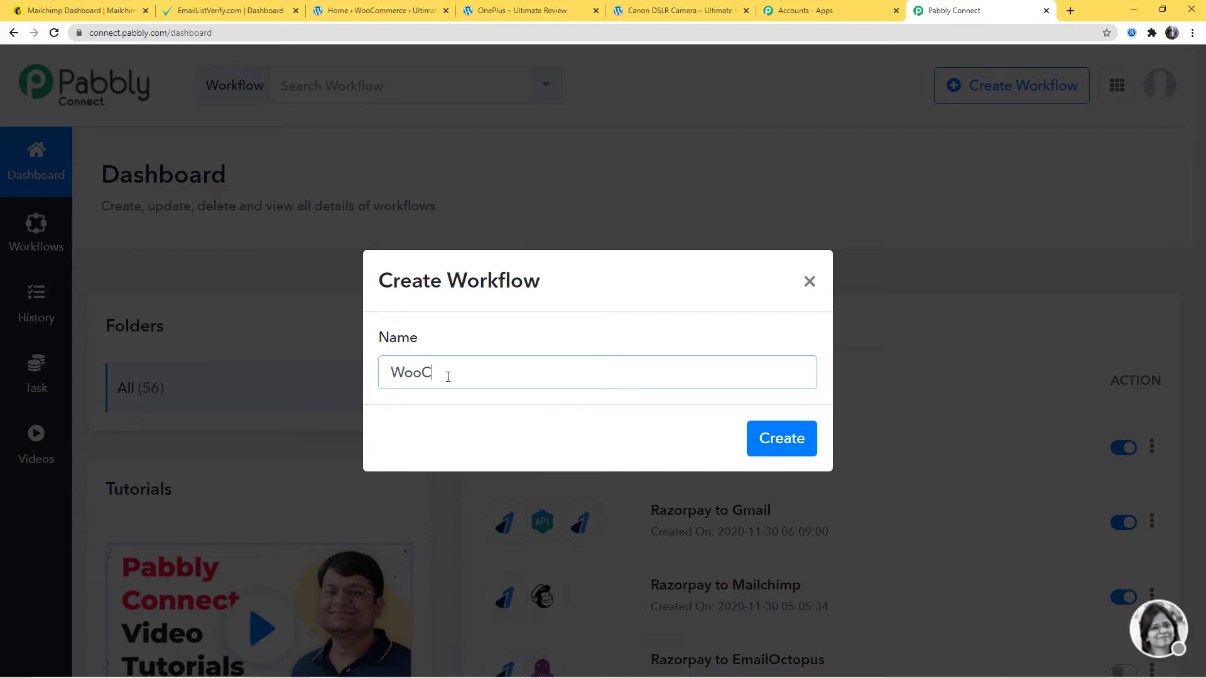
text(ommerce to Mailchimp)
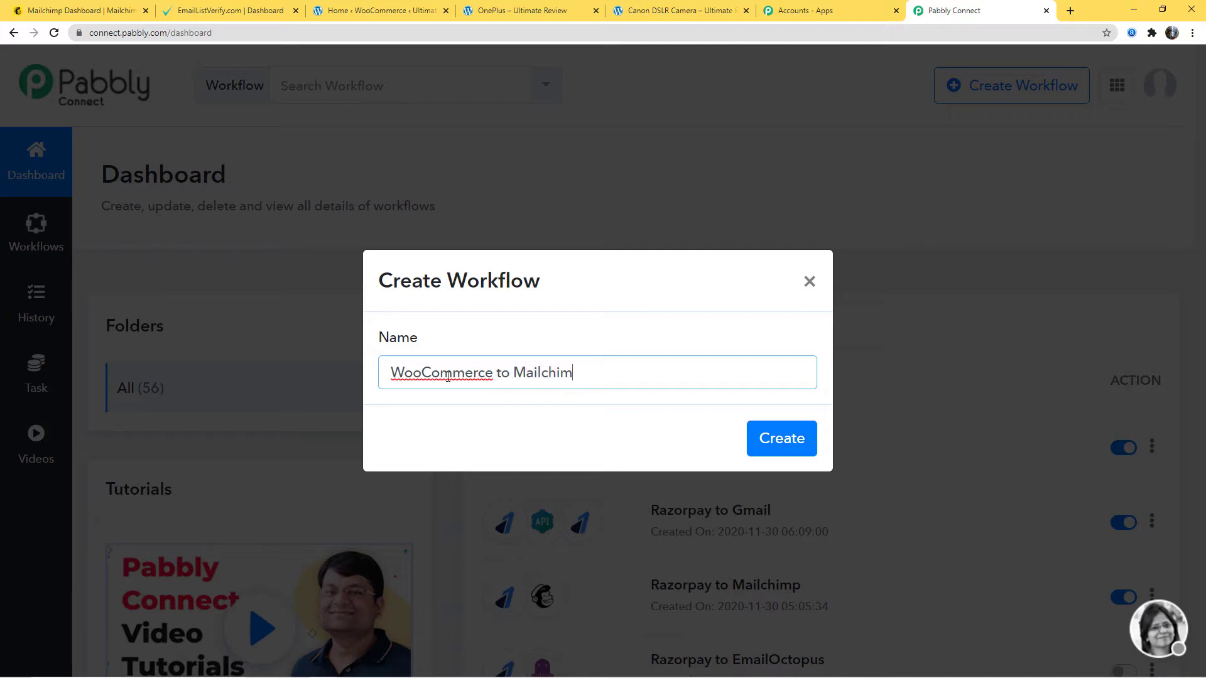
click(766, 438)
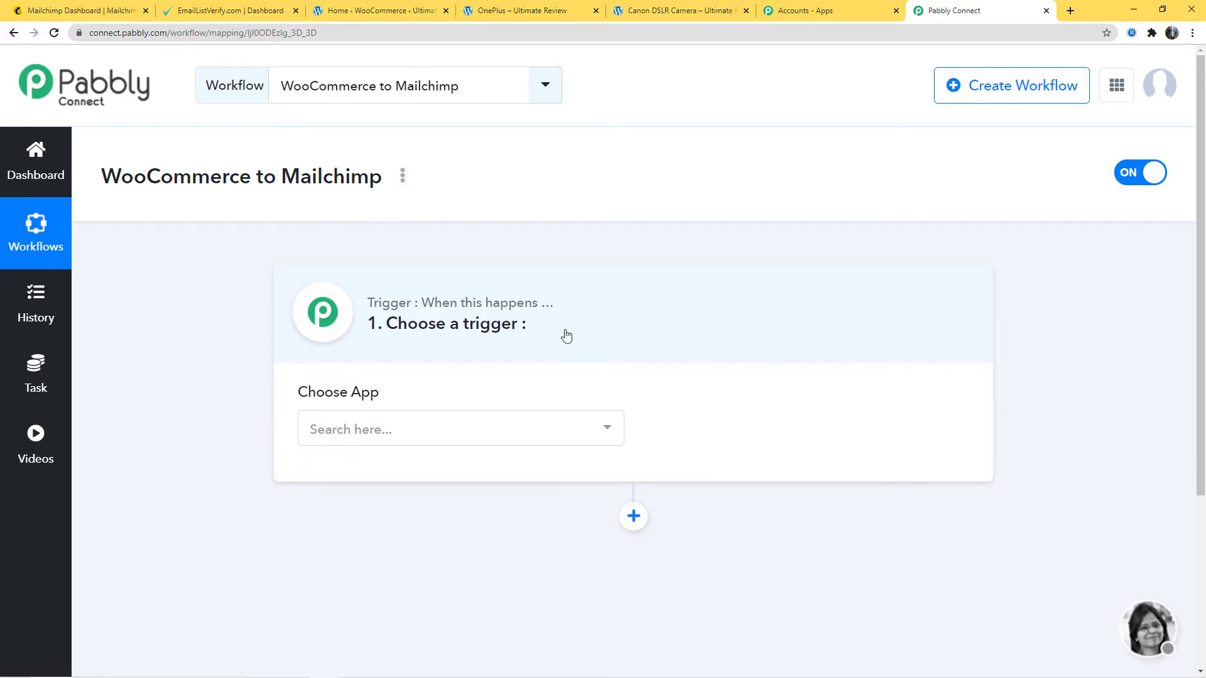
- Set the workflow trigger to the WooCommerce app with the New Order Created event
click(402, 431)
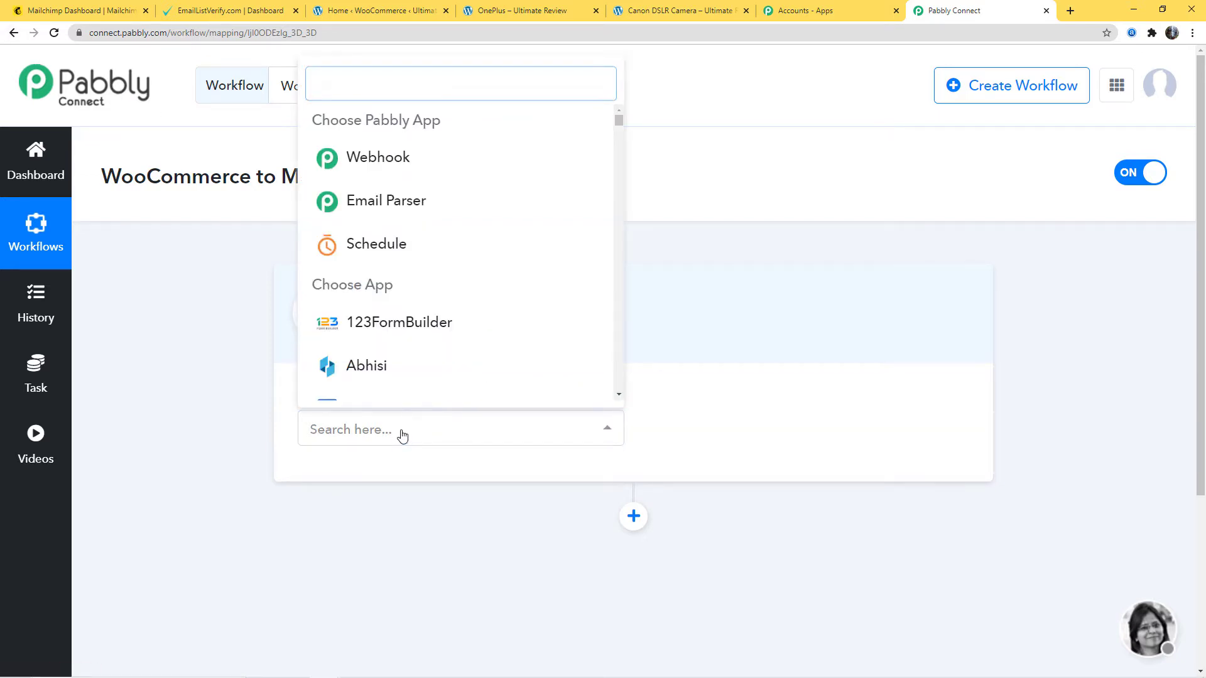
text(woo)
click(421, 337)
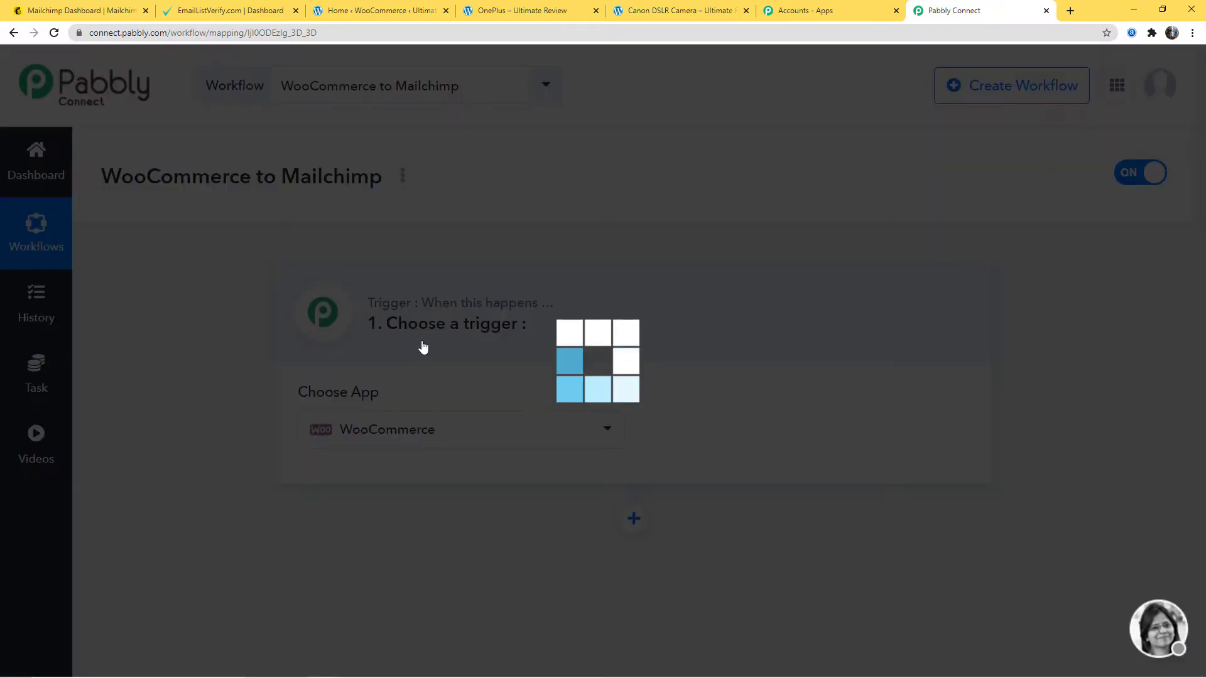
click(744, 433)
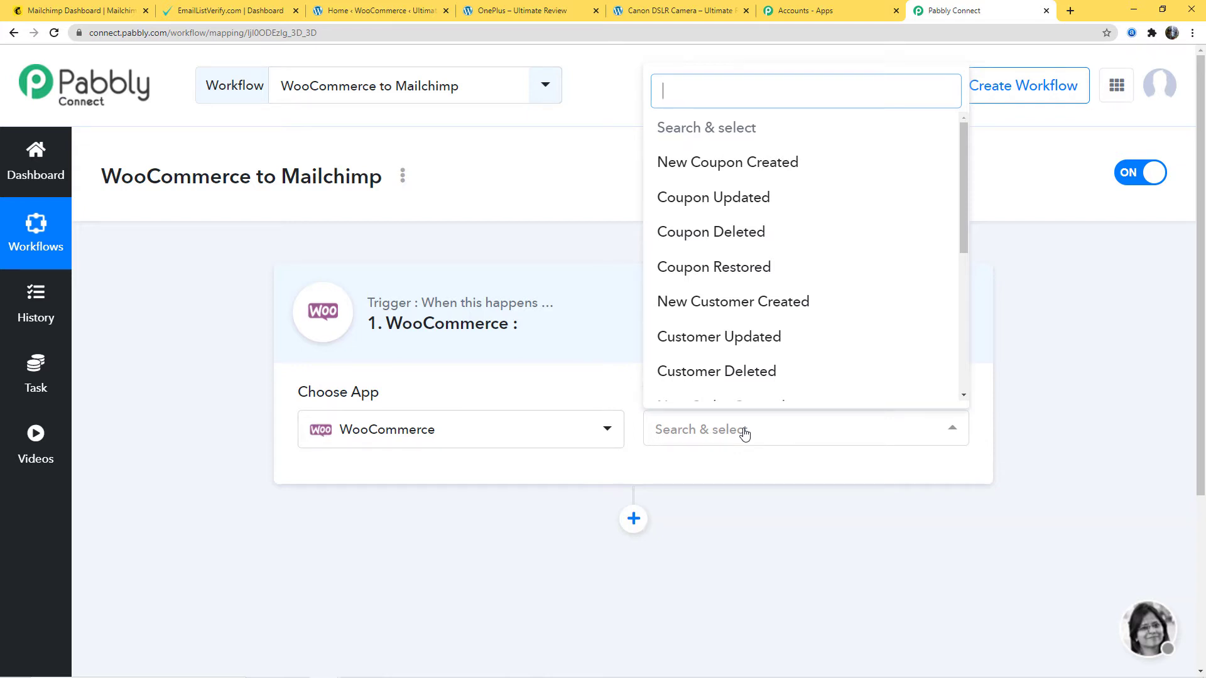
text(new)
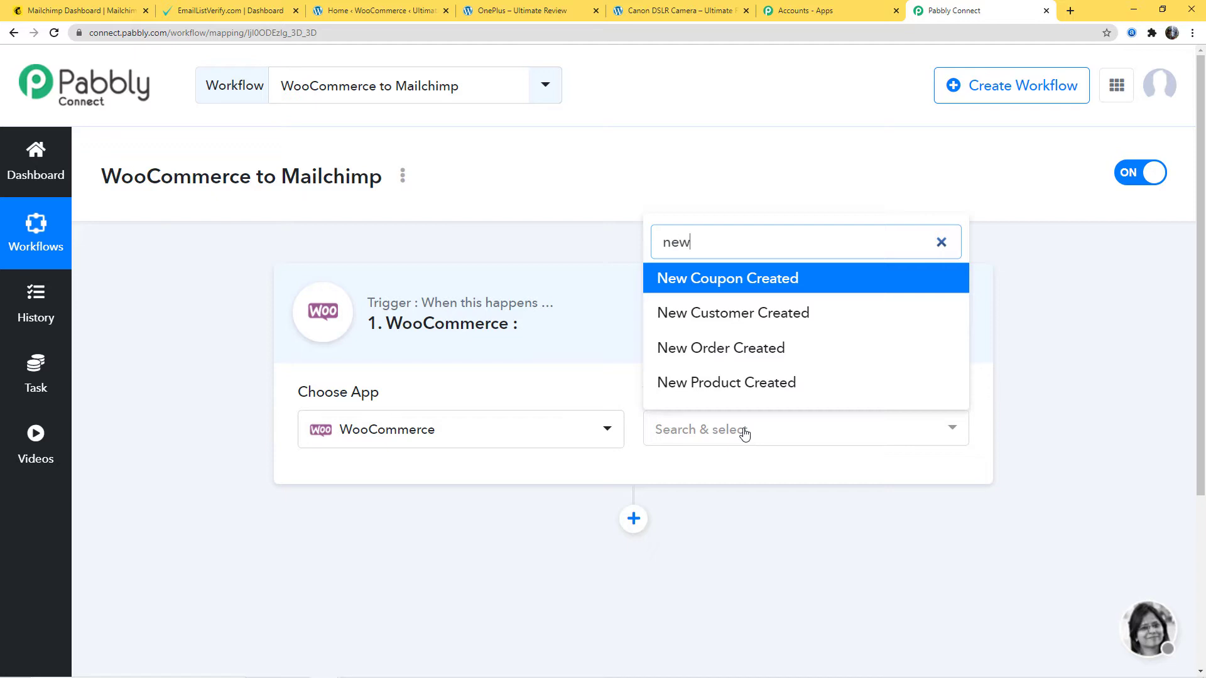
click(757, 349)
- Look through the other WooCommerce trigger events and examine the trigger's webhook URL and setup instructions
click(831, 438)
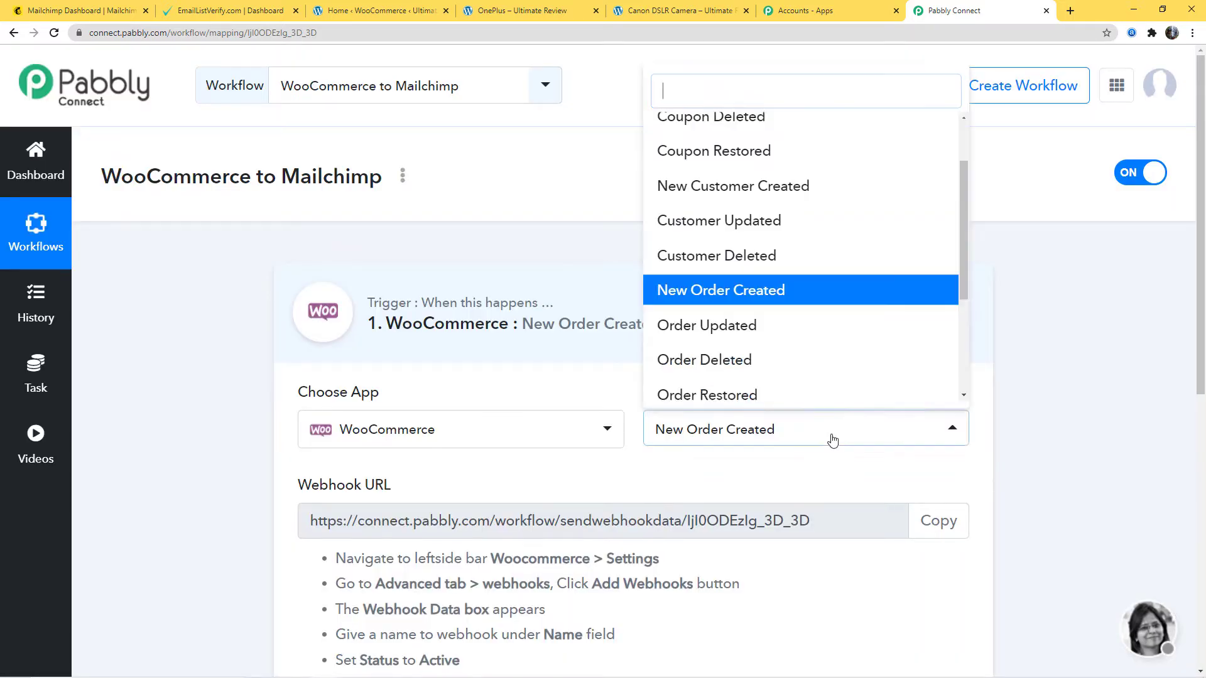
drag(964, 274, 956, 361)
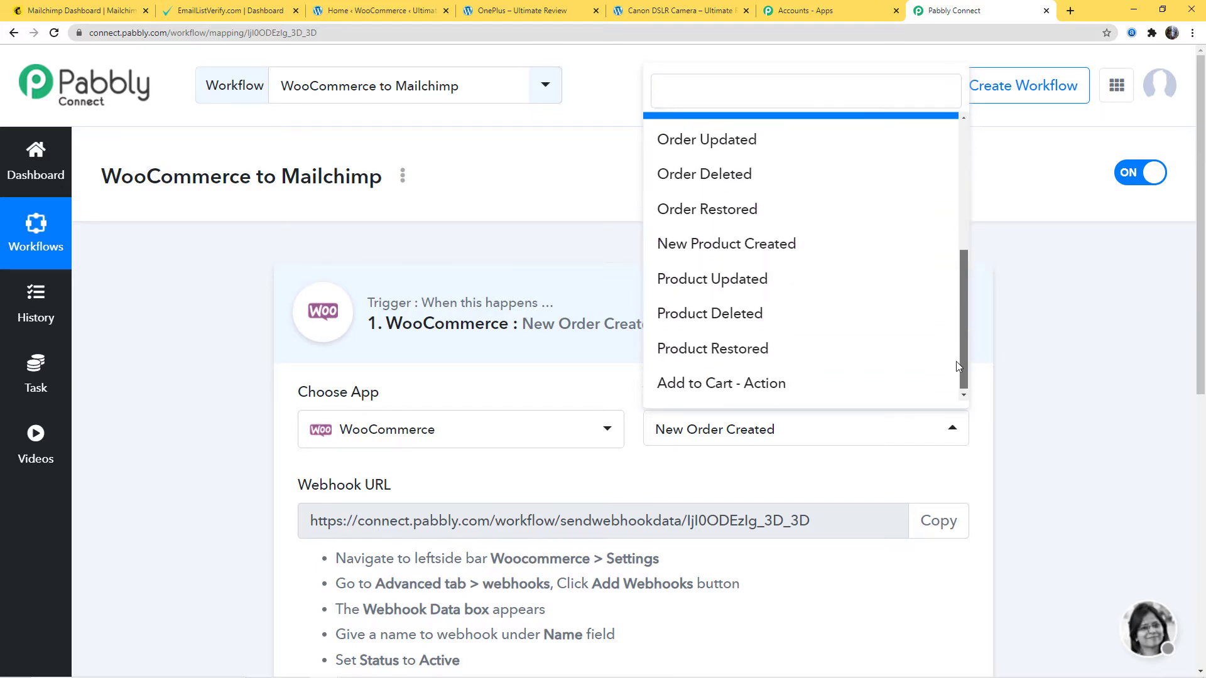
click(849, 471)
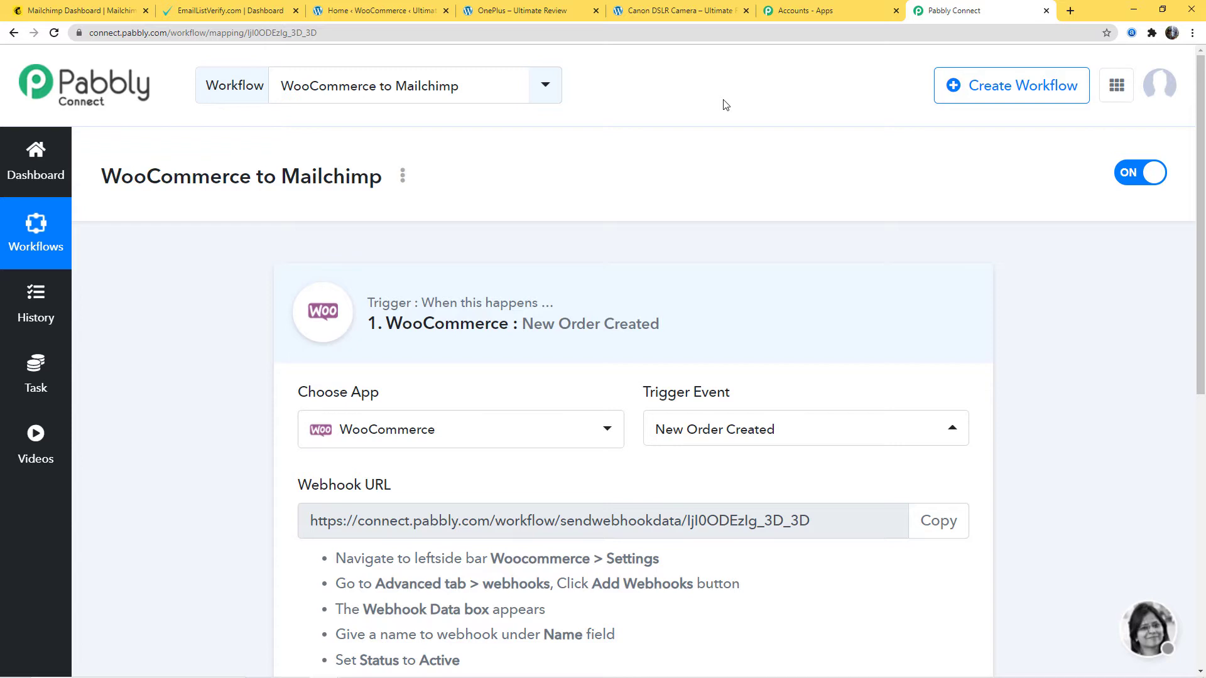
scroll(692, 141, down, 2)
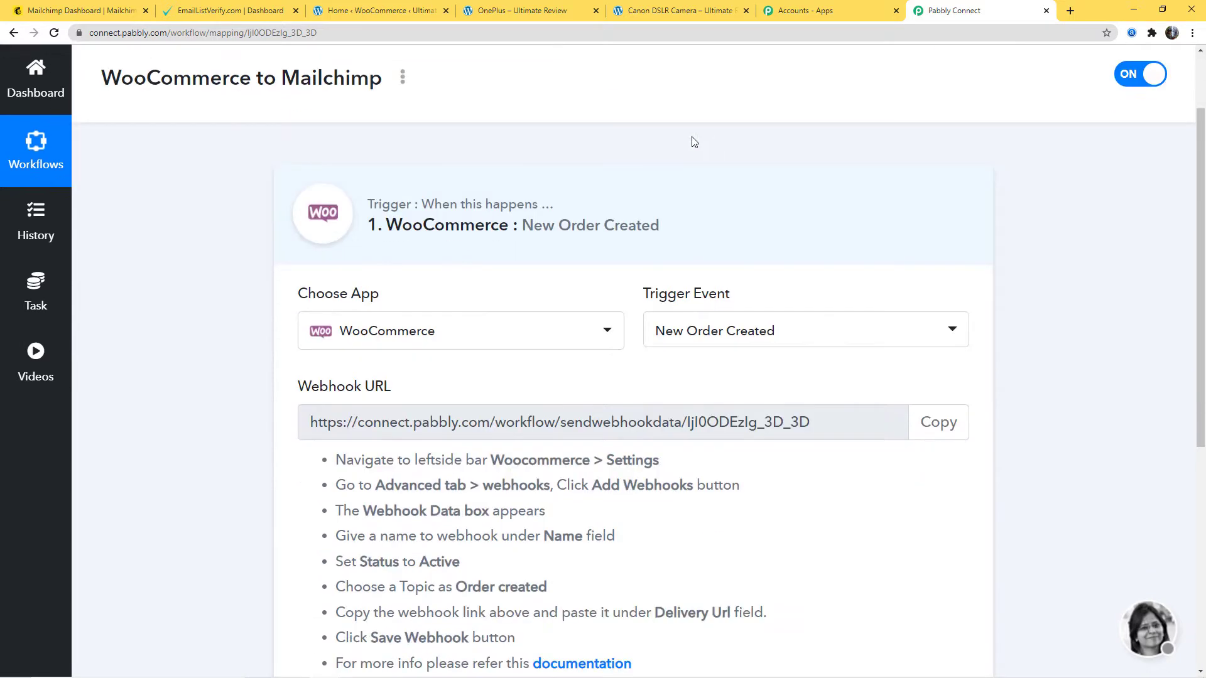
drag(292, 364, 461, 359)
click(463, 359)
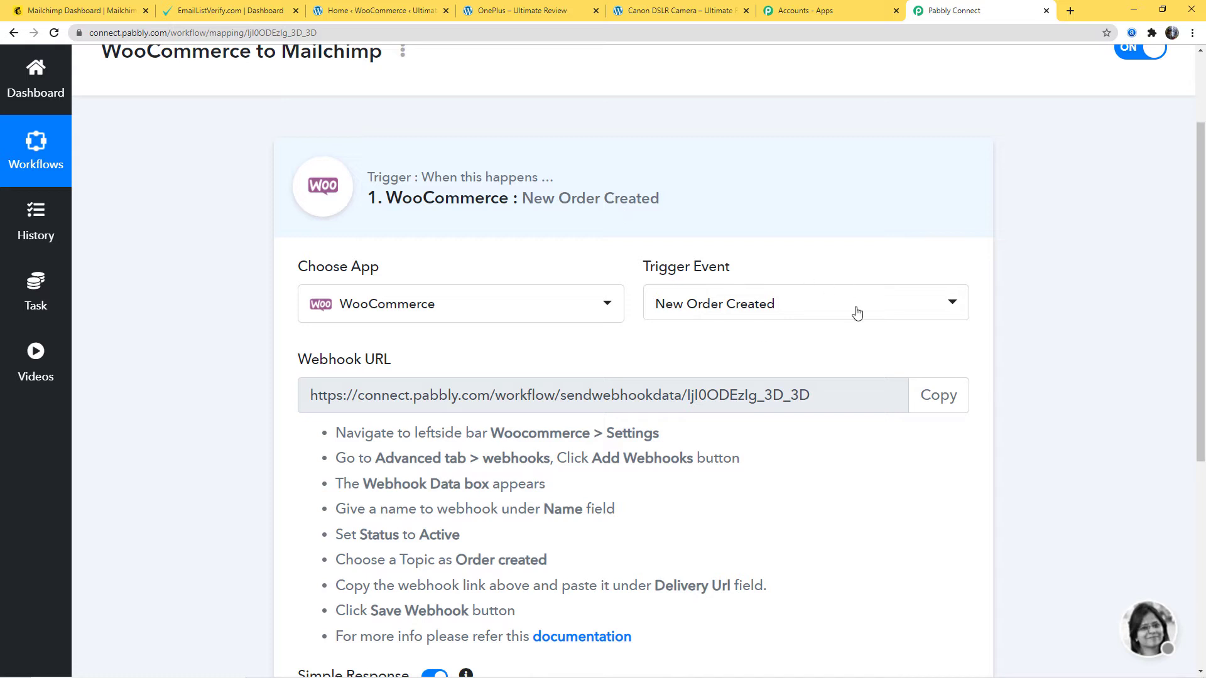
click(796, 393)
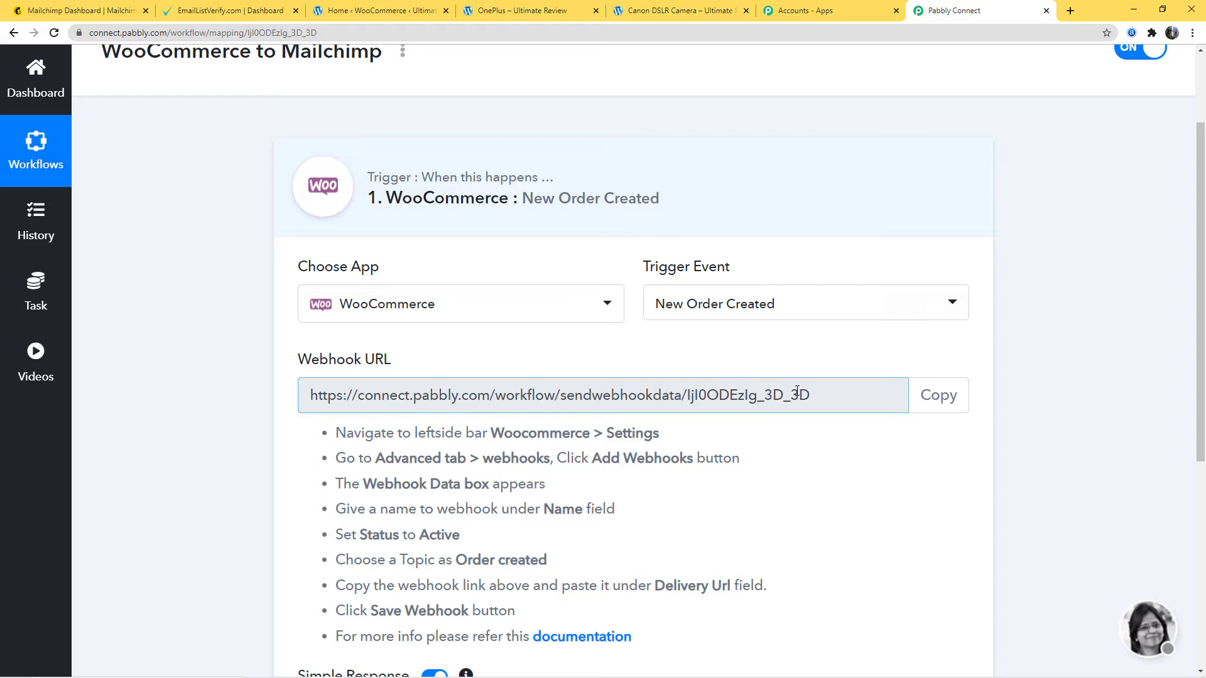
drag(381, 199, 507, 200)
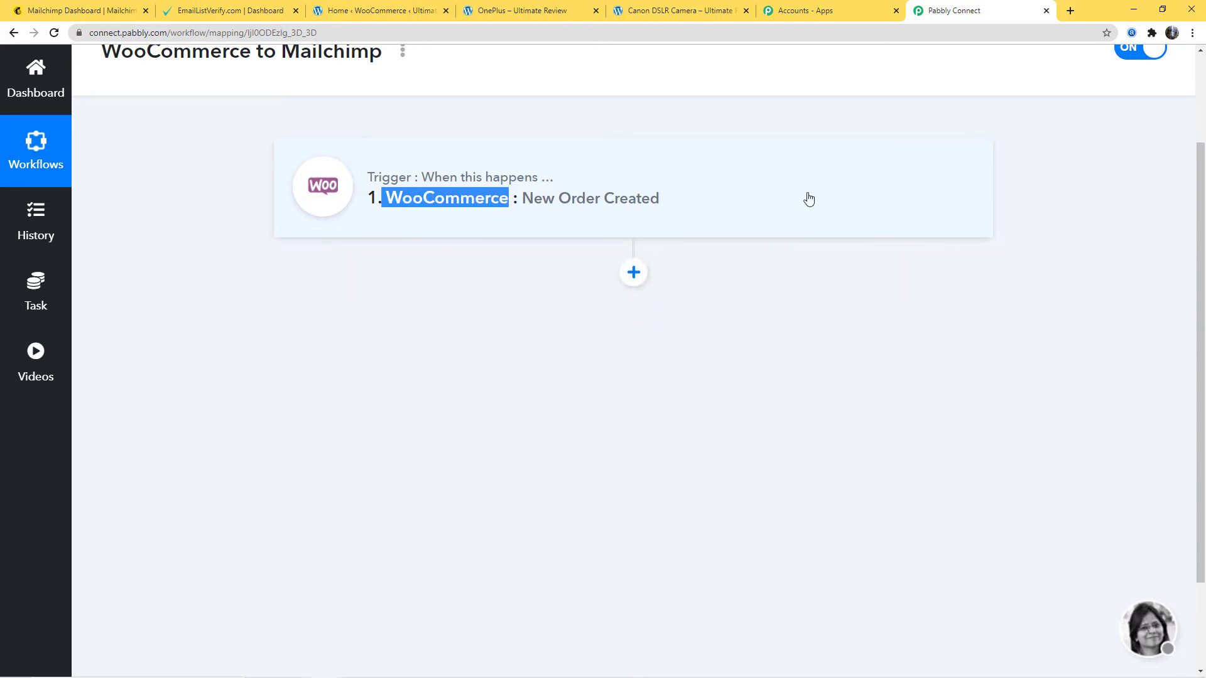
click(806, 199)
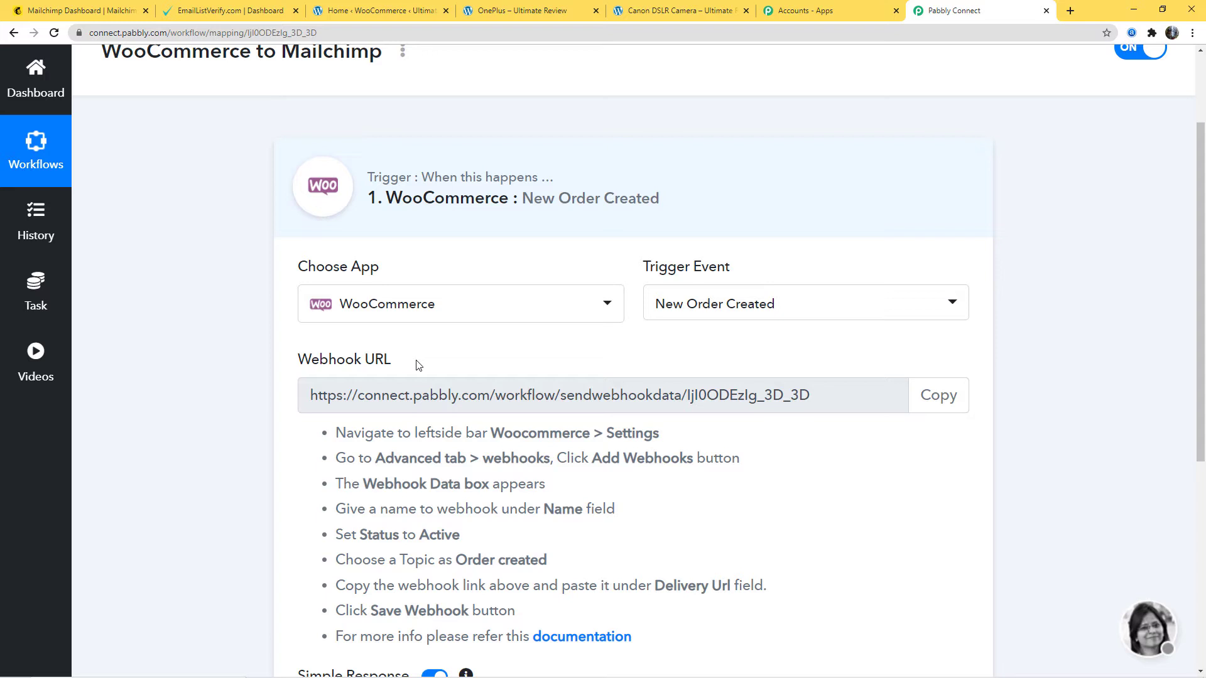
- Copy the trigger's webhook URL and start adding a webhook in the WordPress site's advanced WooCommerce settings
scroll(721, 356, down, 3)
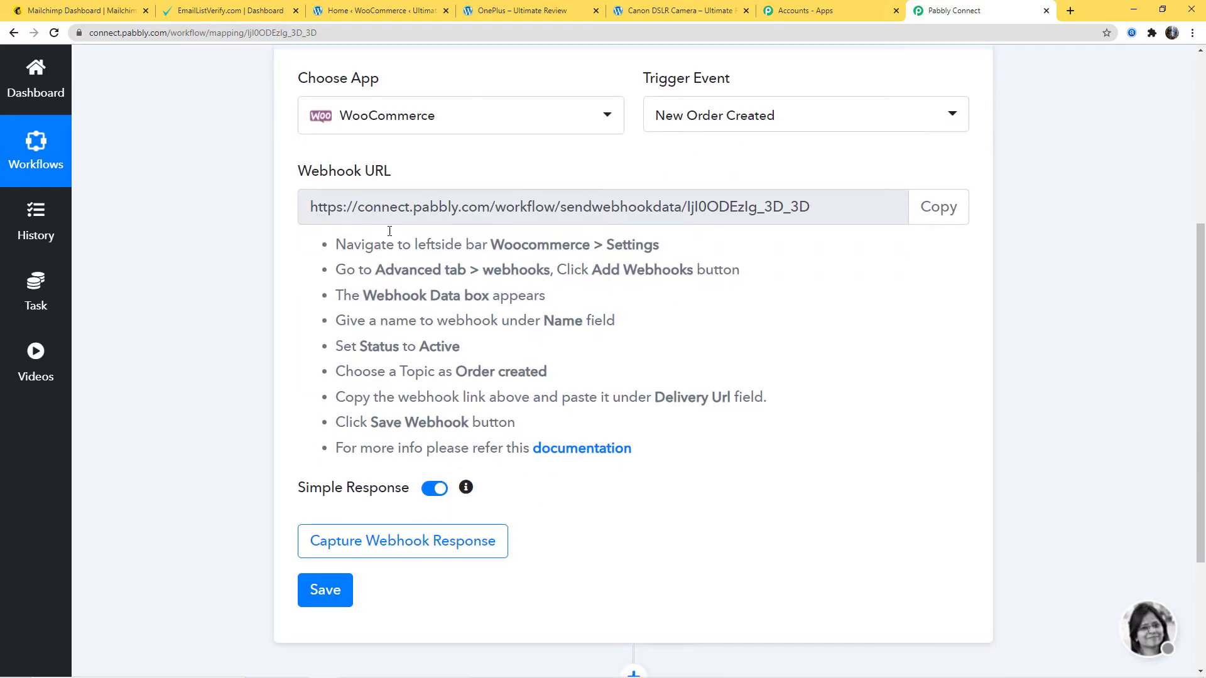
click(949, 215)
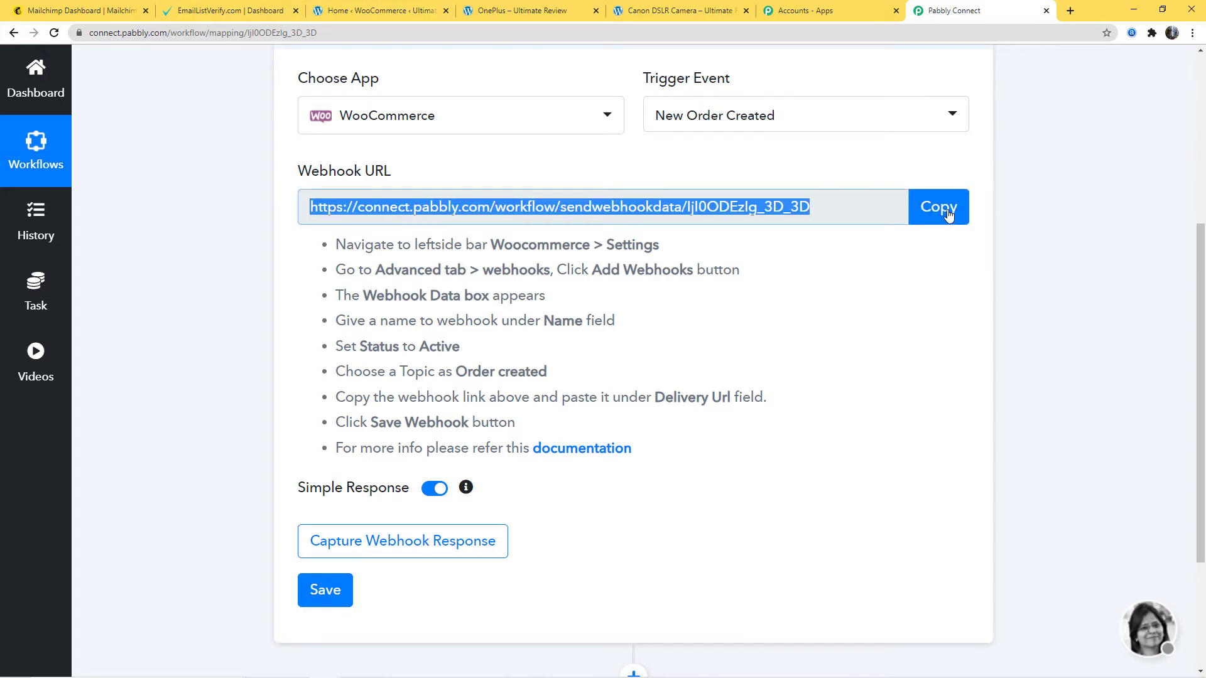
click(372, 12)
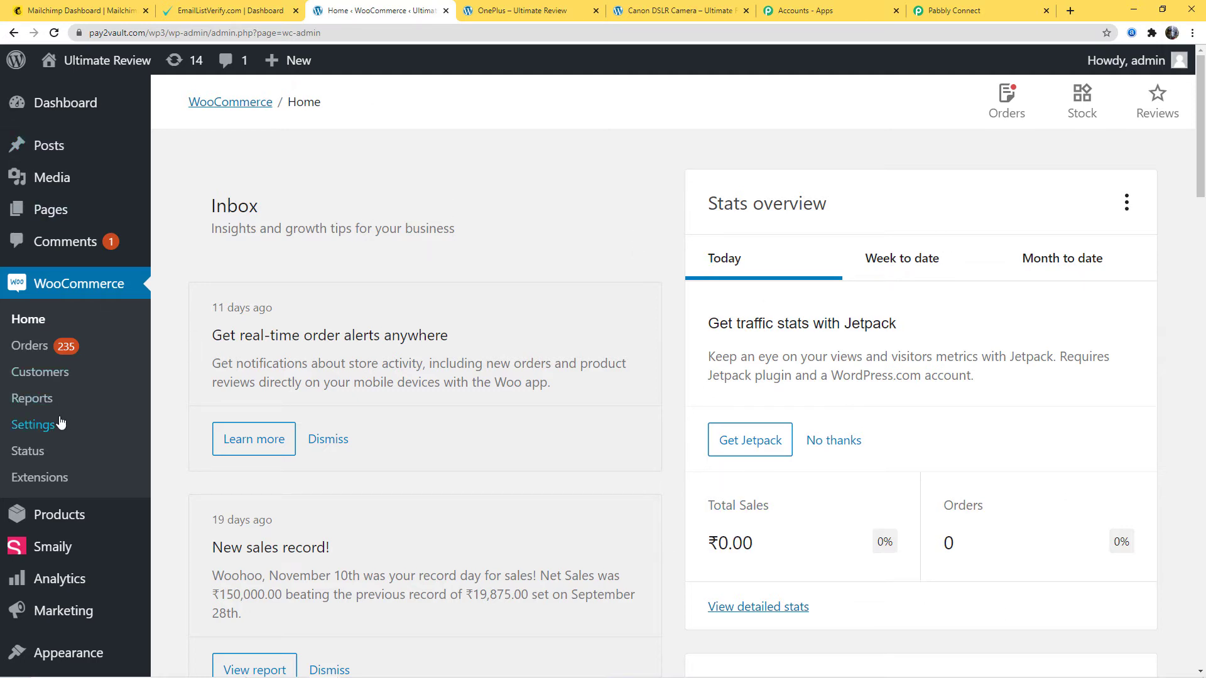
click(30, 429)
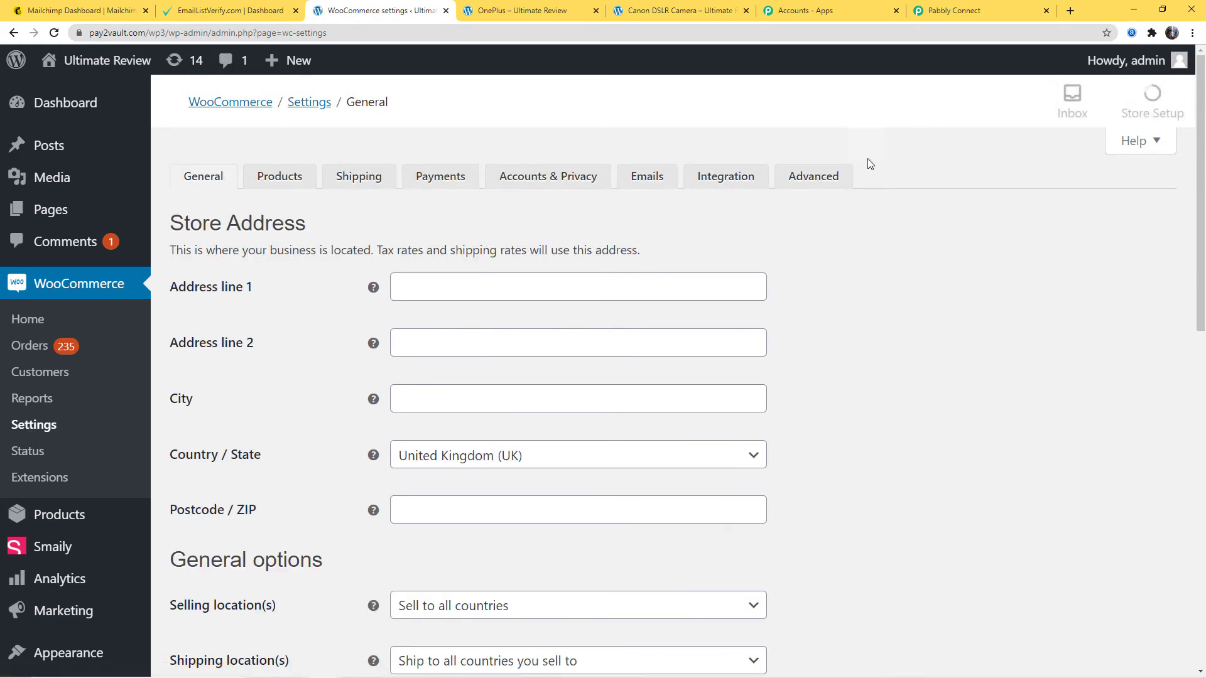
click(812, 178)
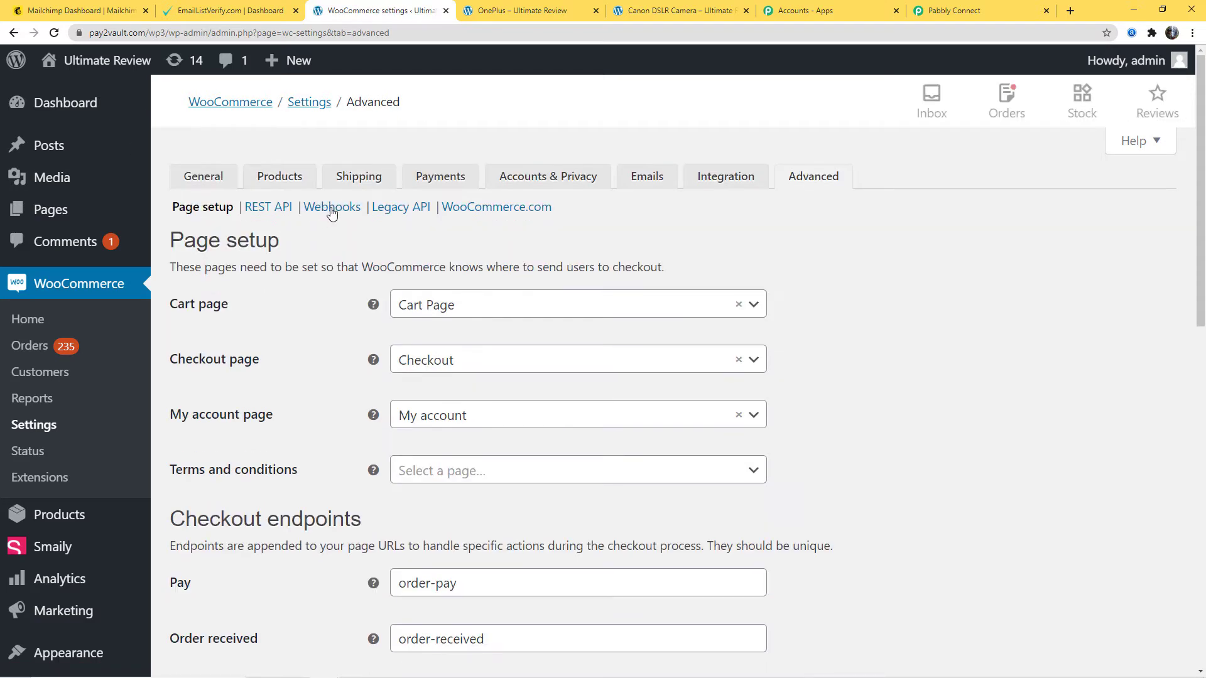
click(332, 208)
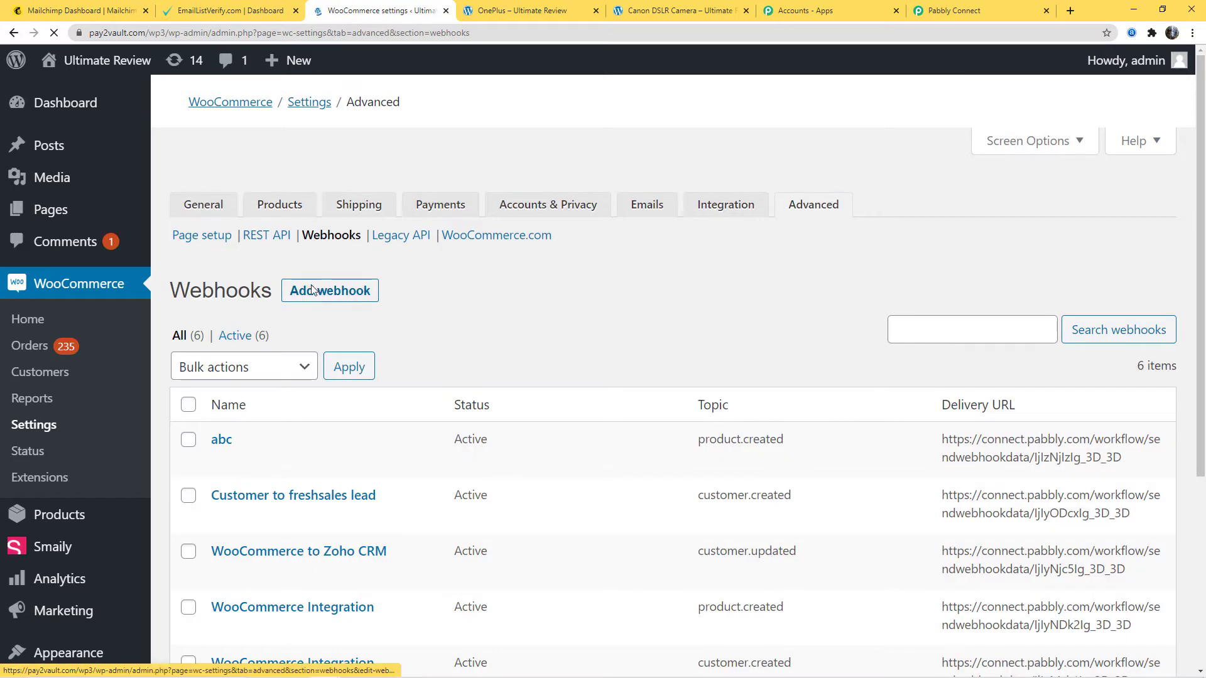
click(336, 263)
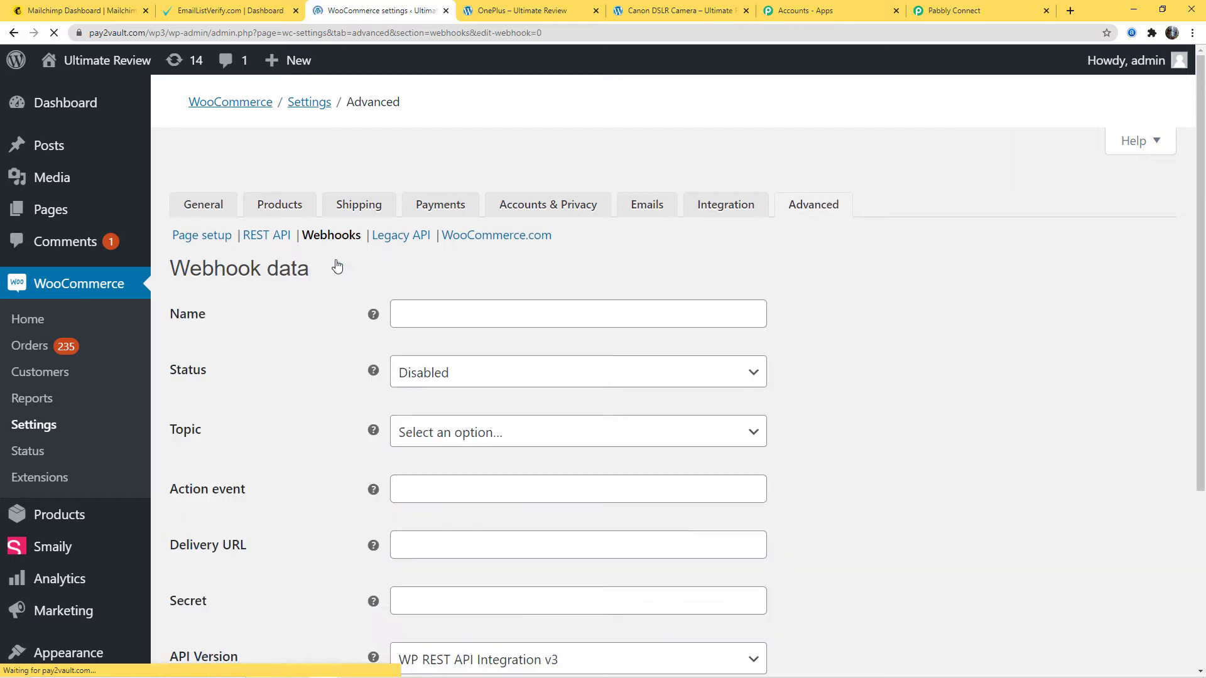
- Name the new webhook "WooCommerce Integration"
click(436, 288)
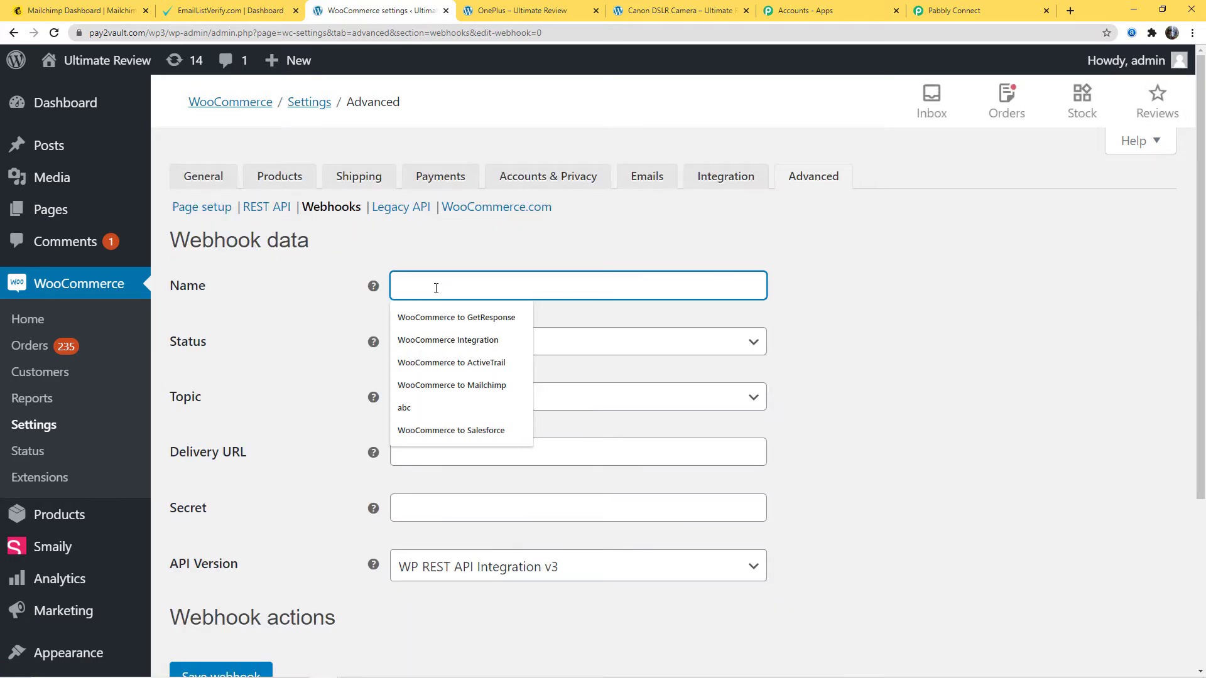
text(WooCommer)
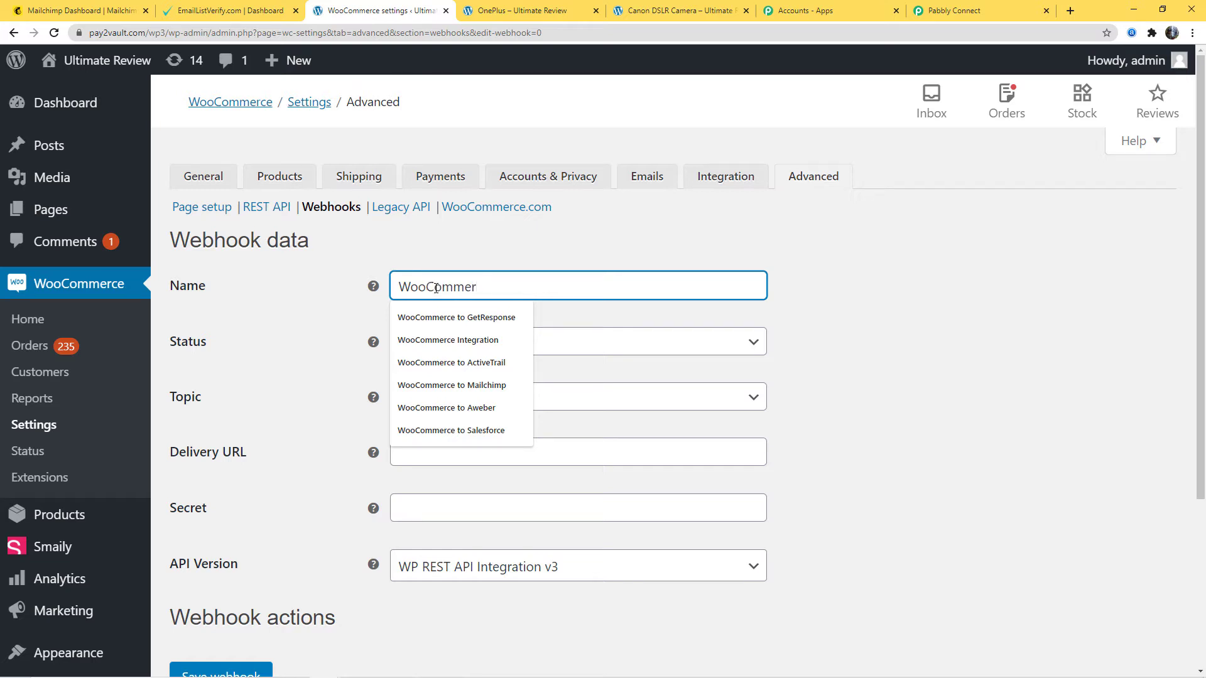
key(Down)
key(Down)
key(Return)
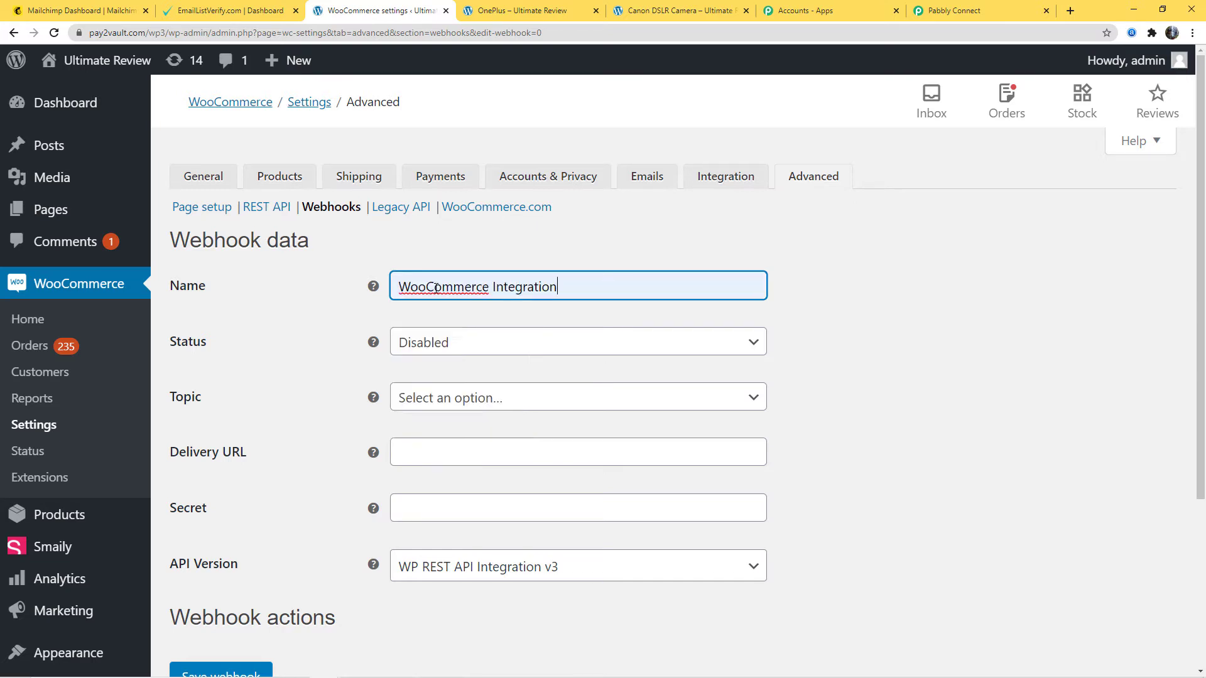
- Set the webhook's status to Active and its topic to Order created
click(456, 346)
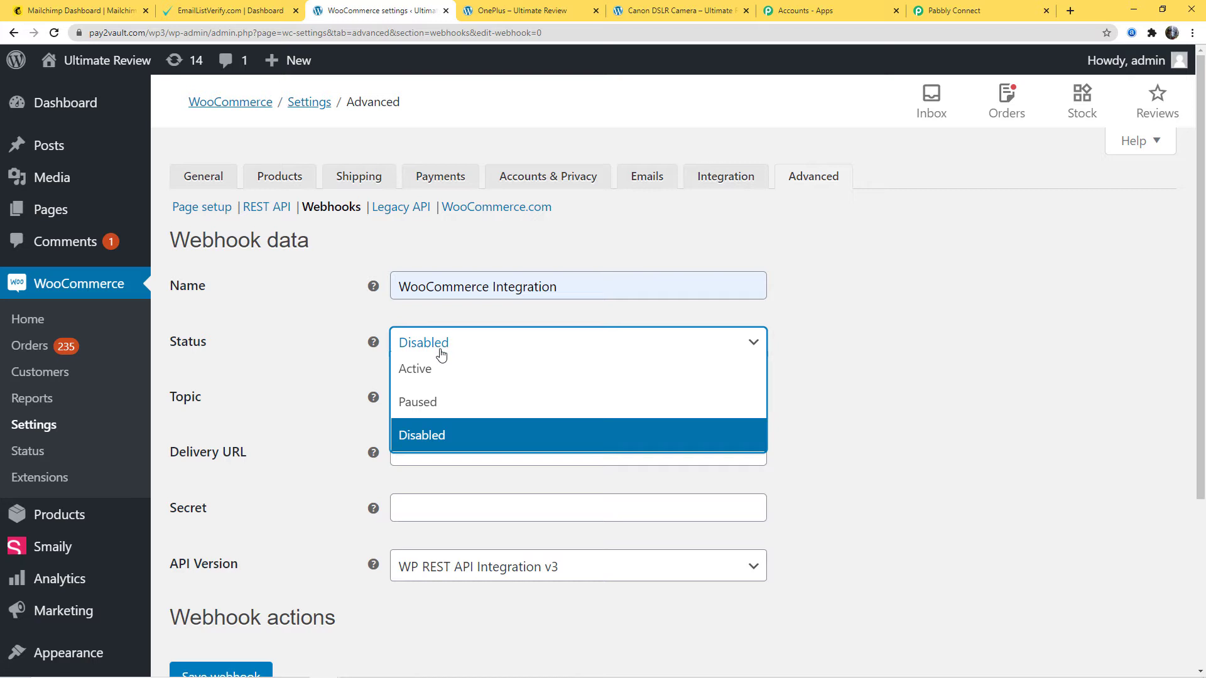
click(433, 369)
click(552, 404)
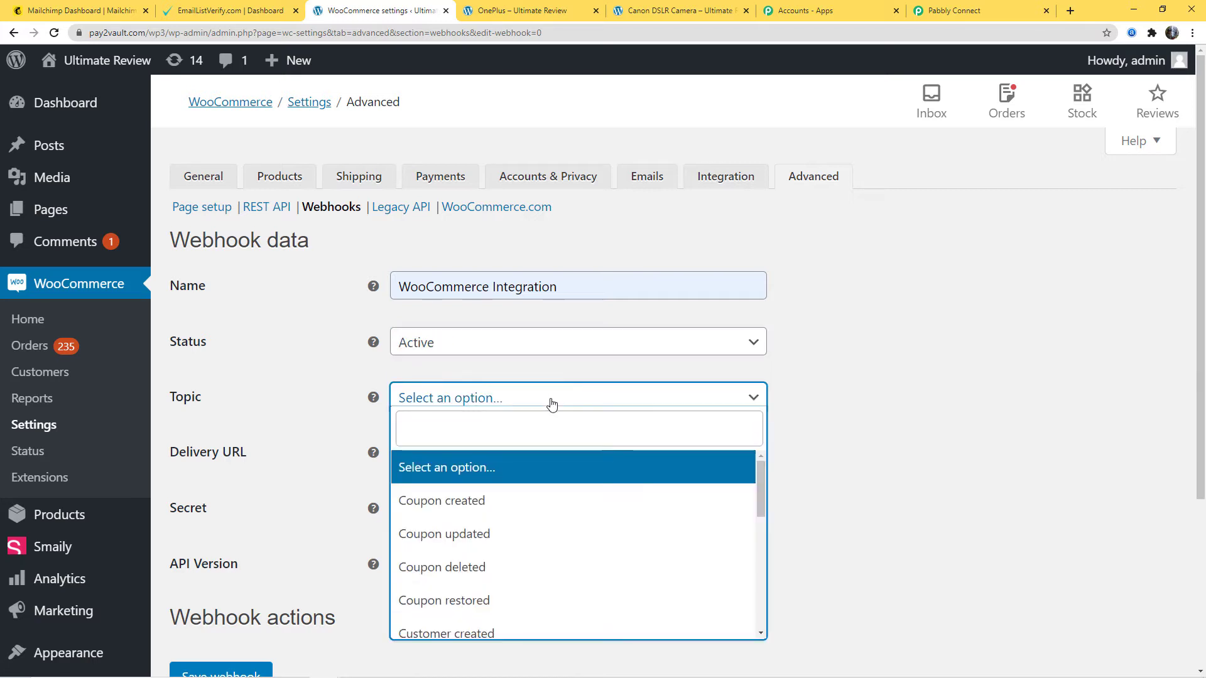
text(order)
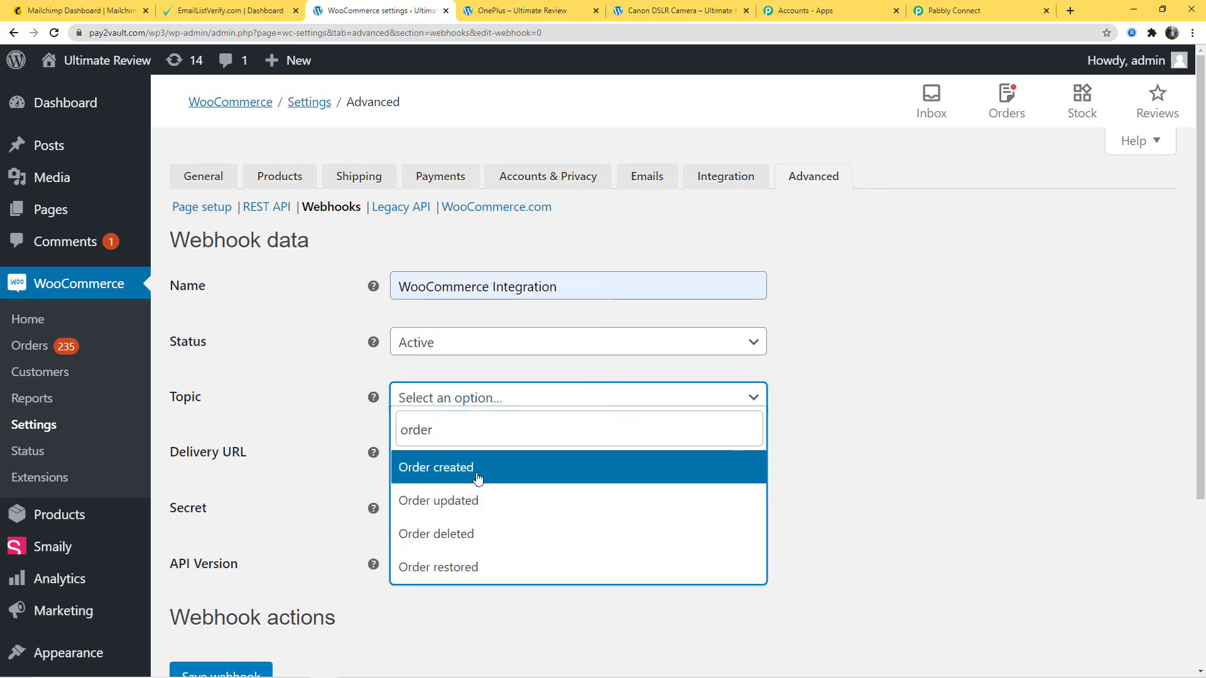
key(Return)
- Paste the Pabbly Connect webhook URL as the new webhook's delivery URL and save the webhook
click(442, 451)
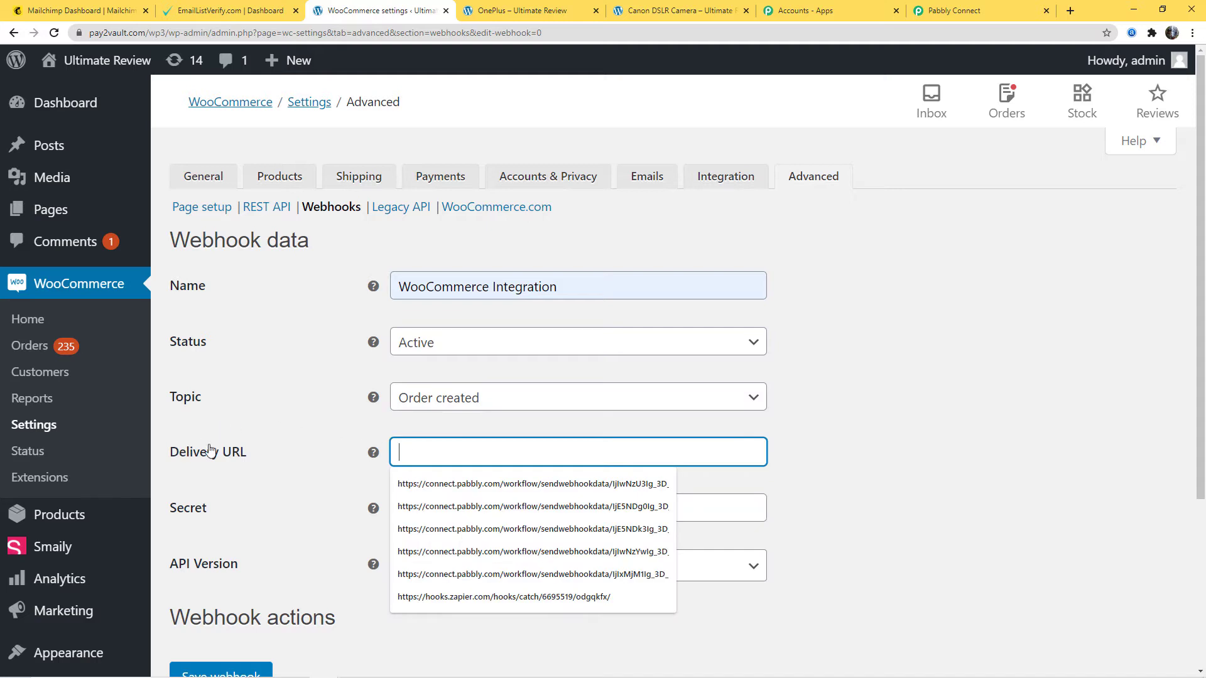
click(1002, 5)
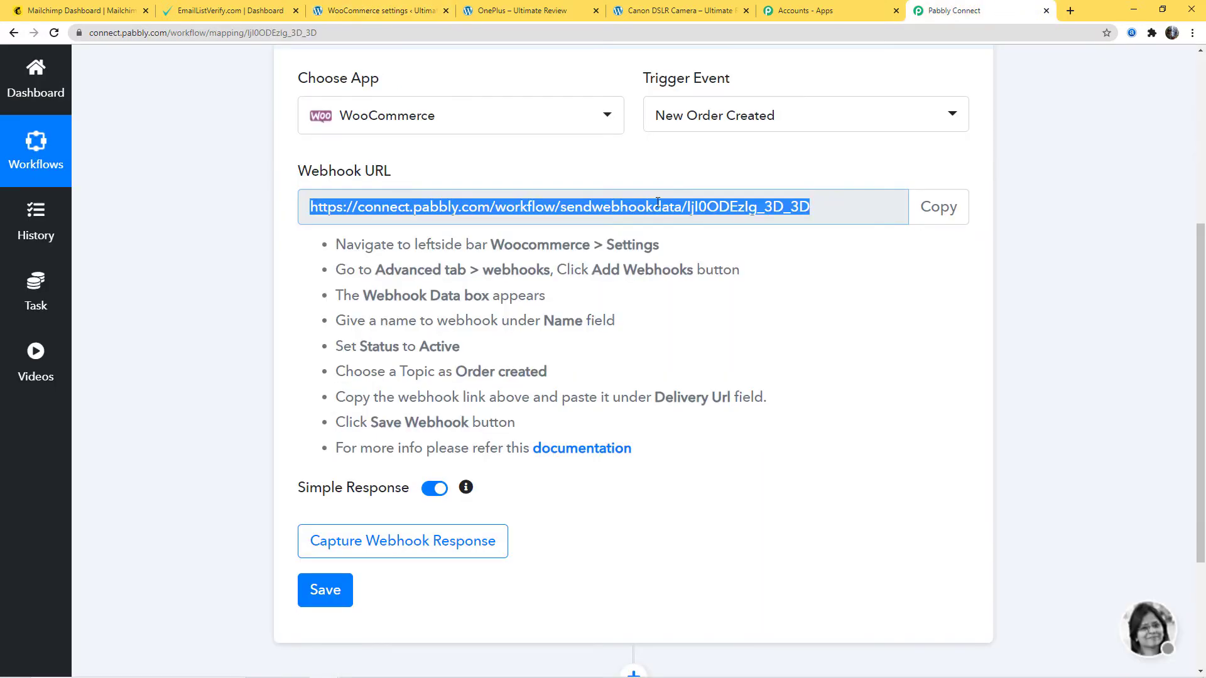
click(391, 11)
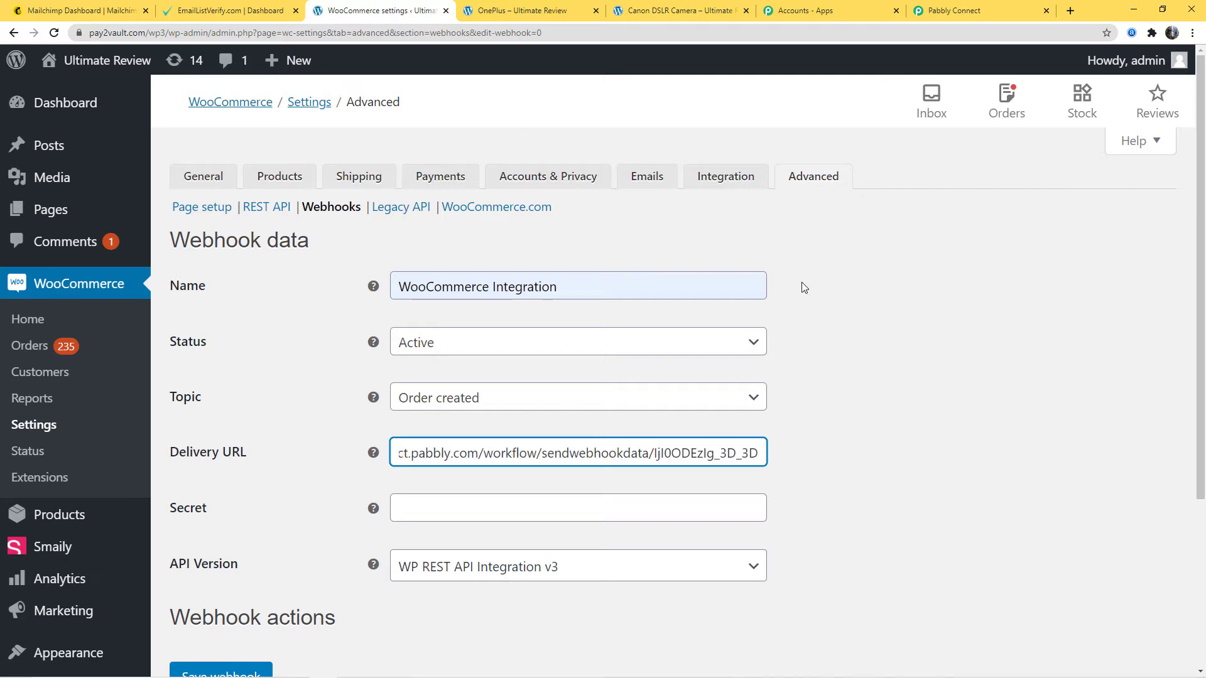
scroll(801, 281, down, 3)
click(214, 499)
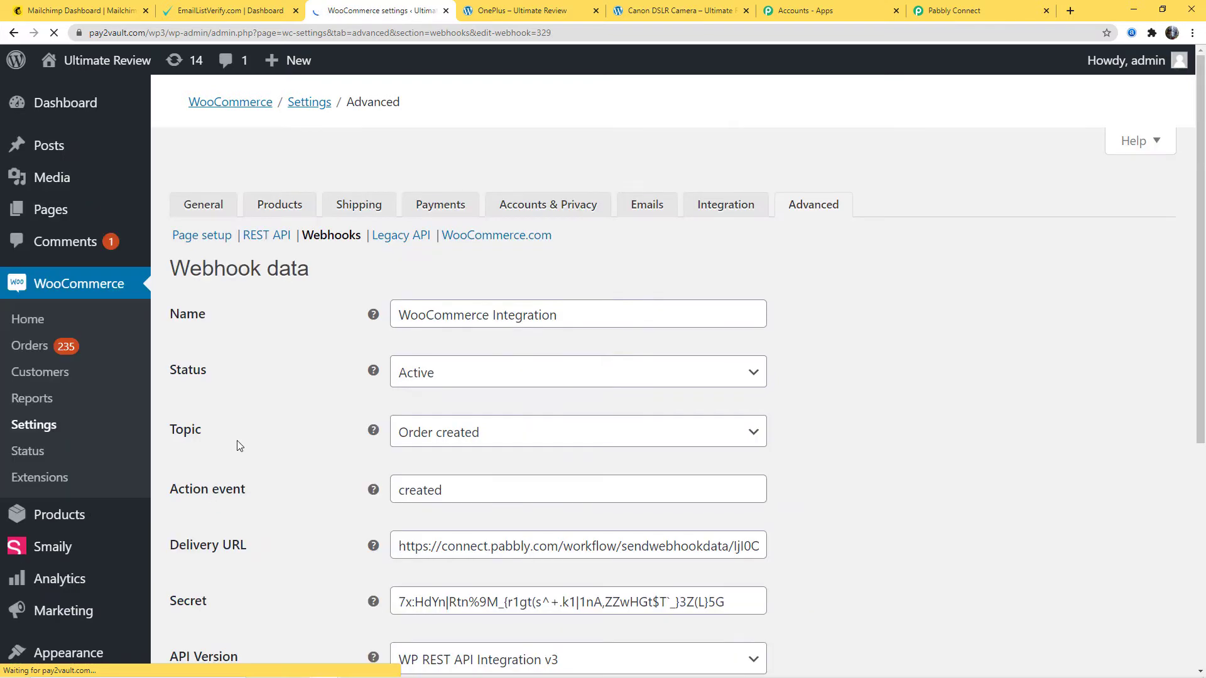
scroll(237, 452, down, 5)
click(218, 525)
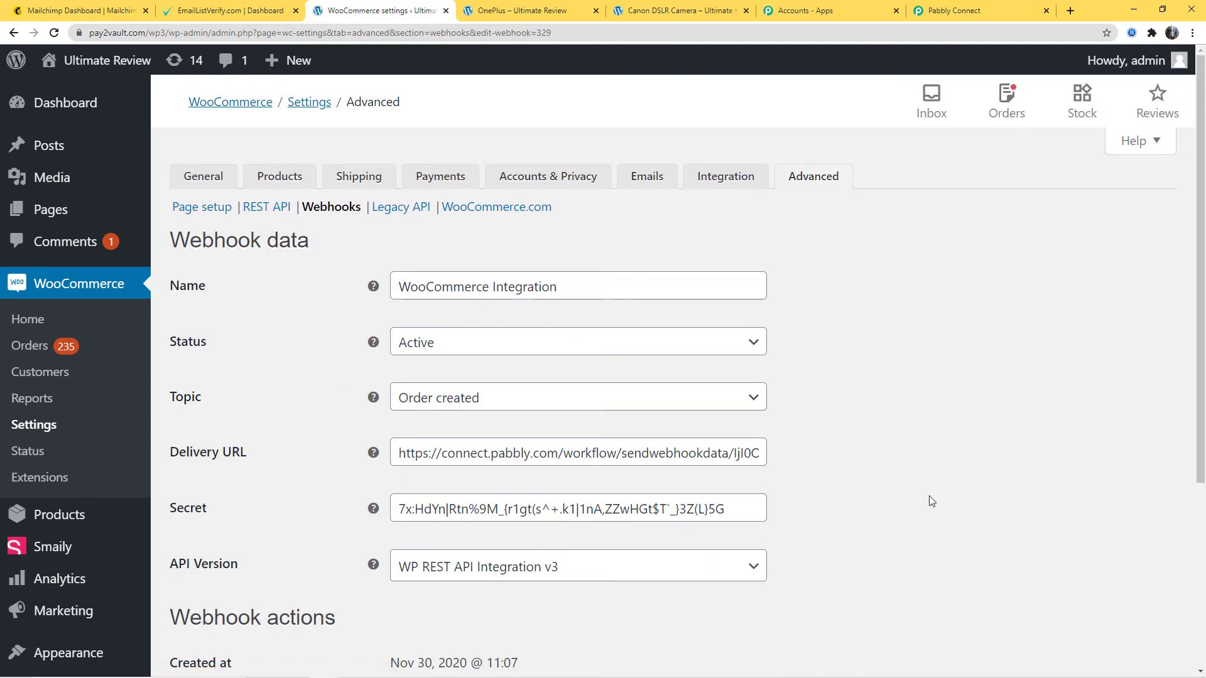
- Switch to Pabbly Connect and start capturing the webhook response for the WooCommerce trigger
click(971, 11)
scroll(764, 442, down, 2)
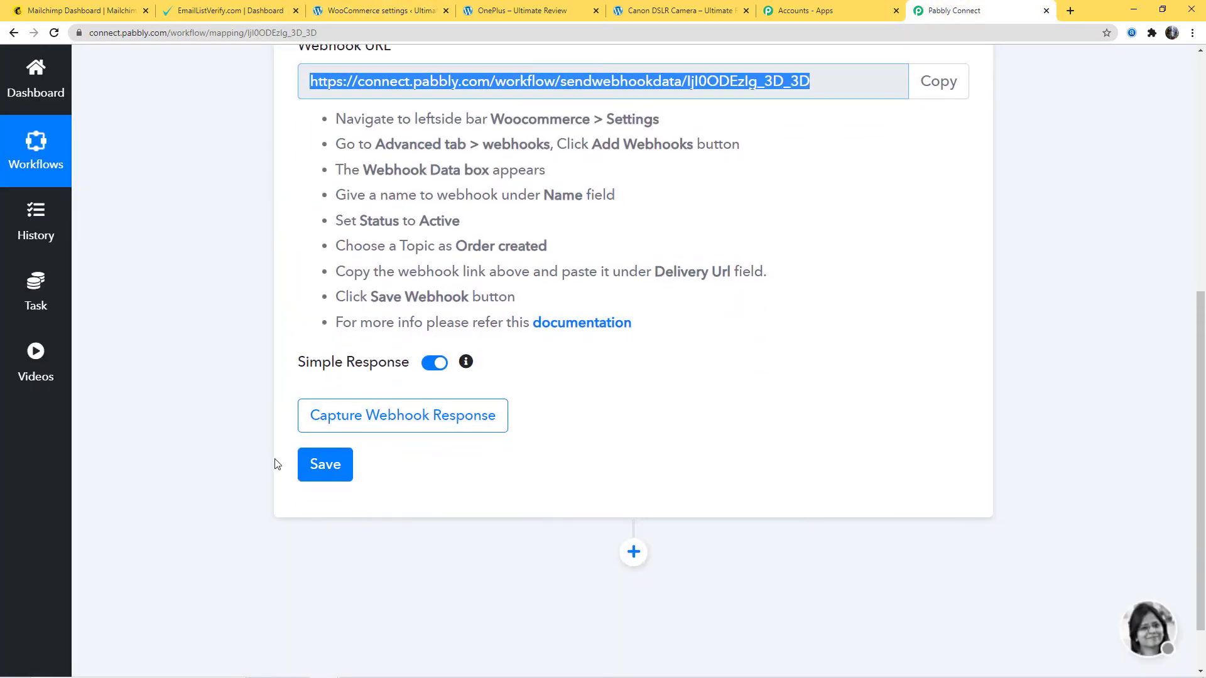
click(444, 416)
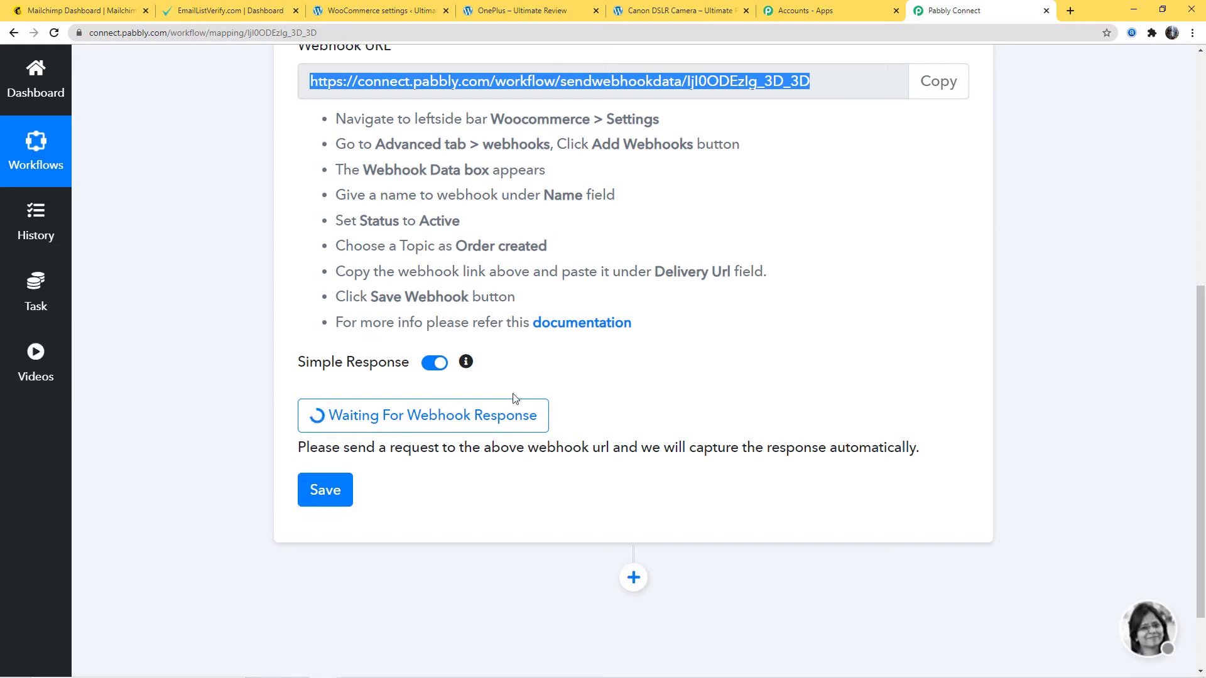
scroll(900, 320, up, 2)
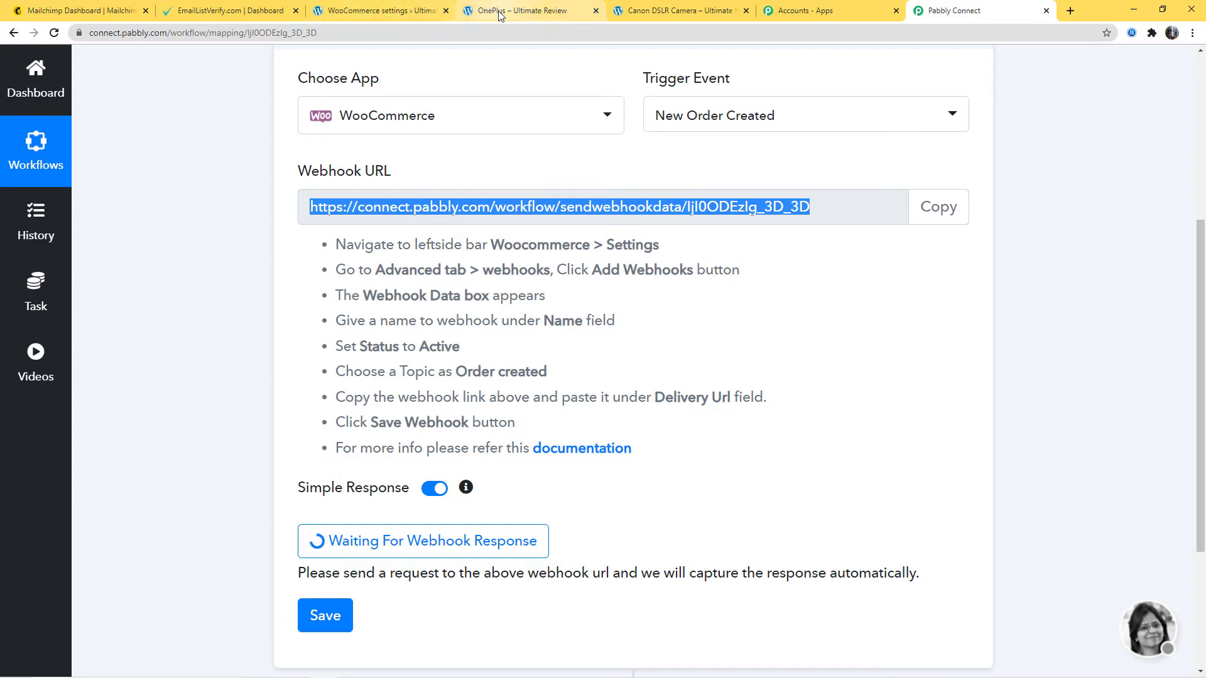
- Switch to the store's OnePlus product page, add one OnePlus to the cart and proceed to checkout
click(522, 11)
click(331, 359)
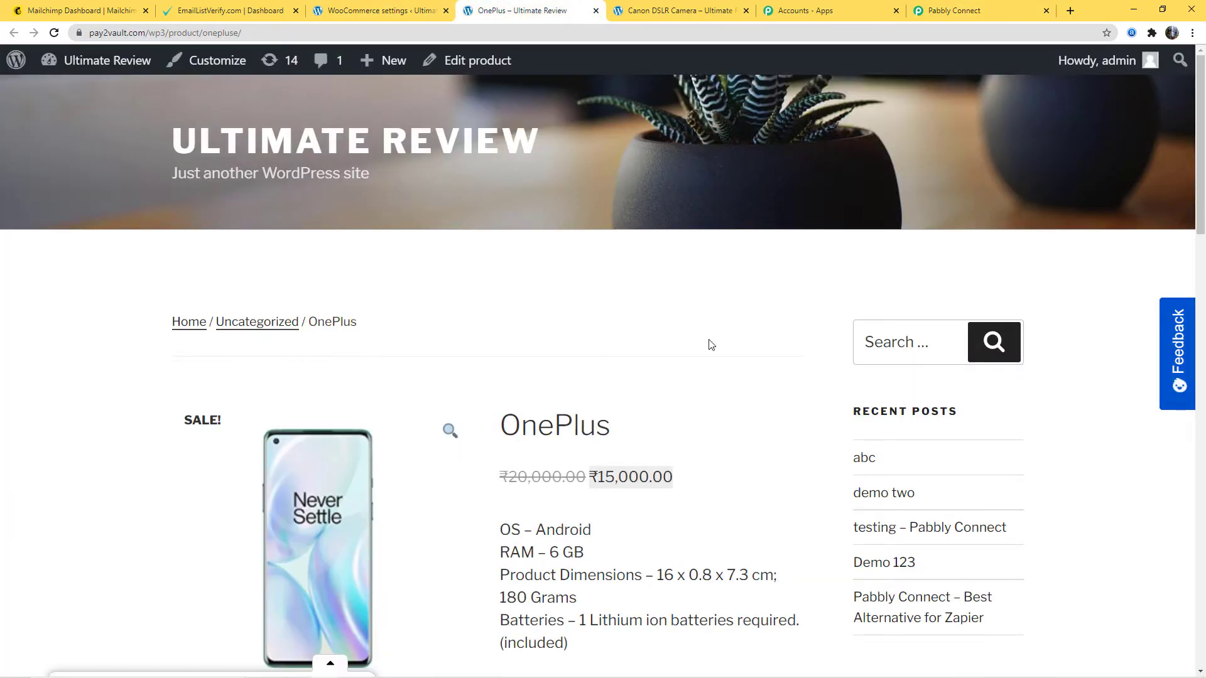
scroll(709, 345, down, 1)
scroll(820, 404, down, 3)
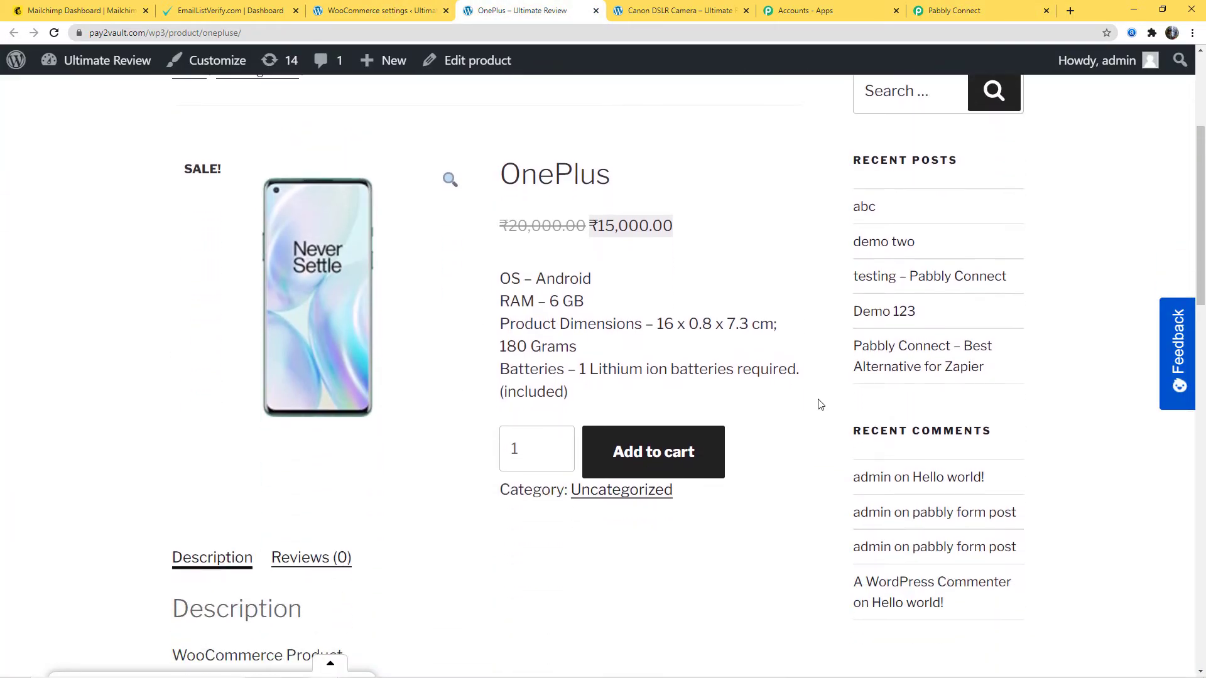
click(669, 461)
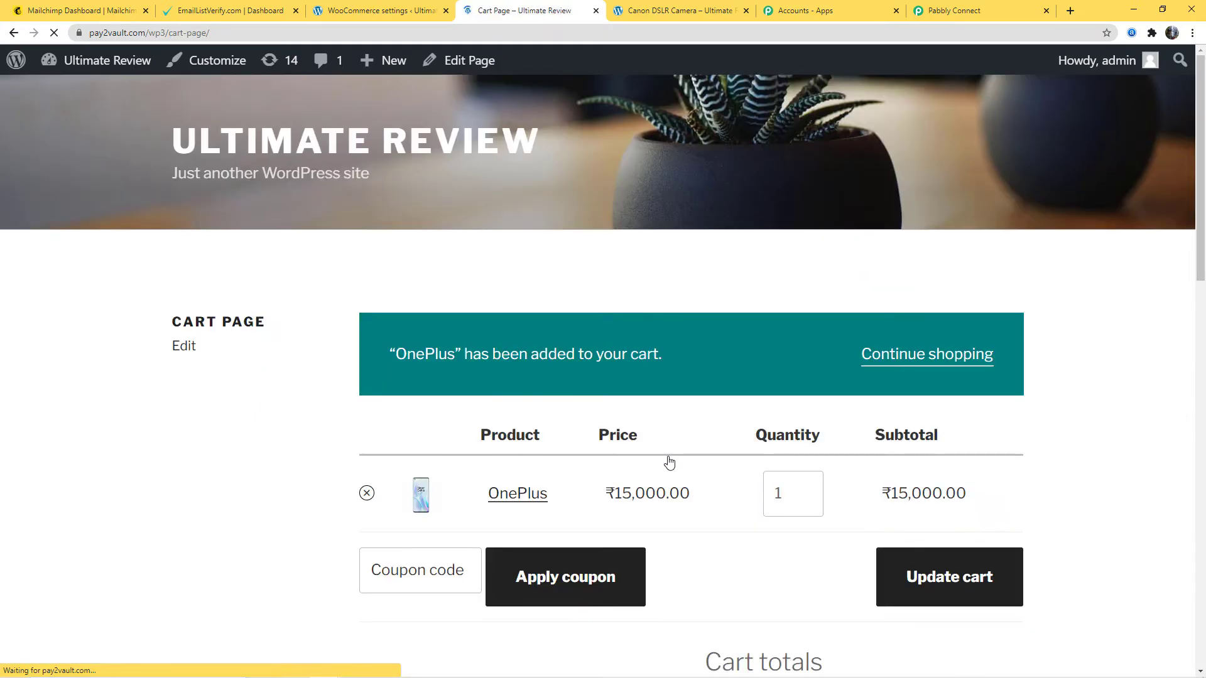
scroll(642, 601, down, 4)
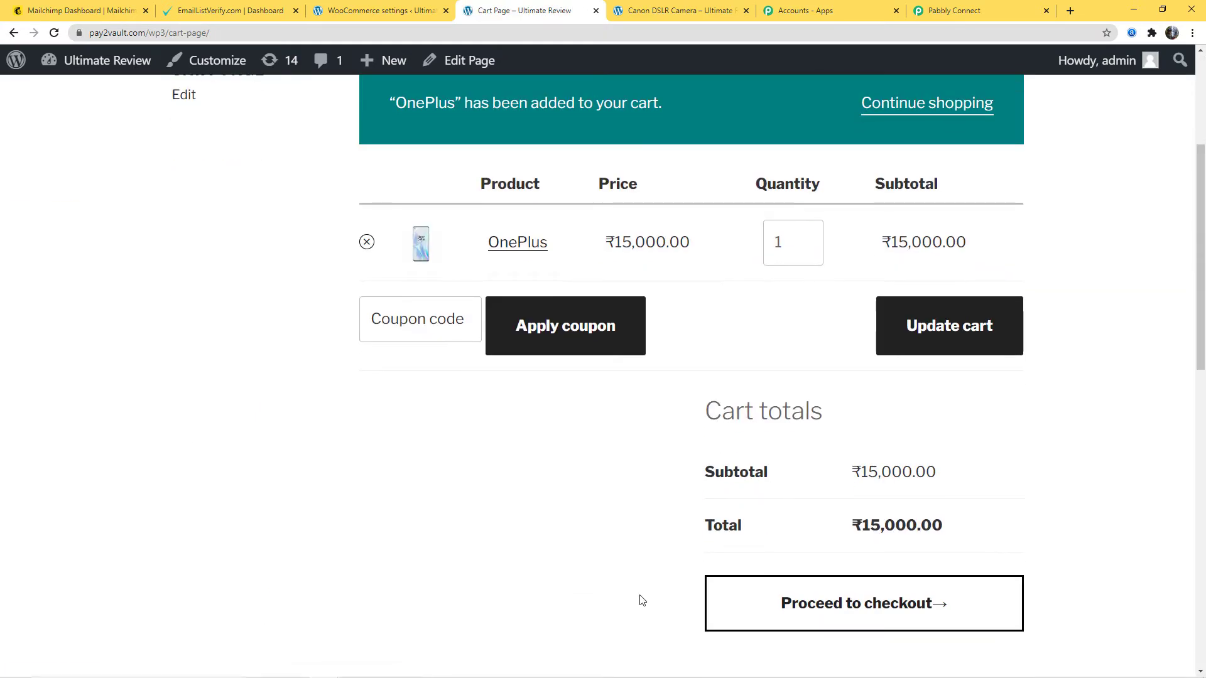
click(874, 610)
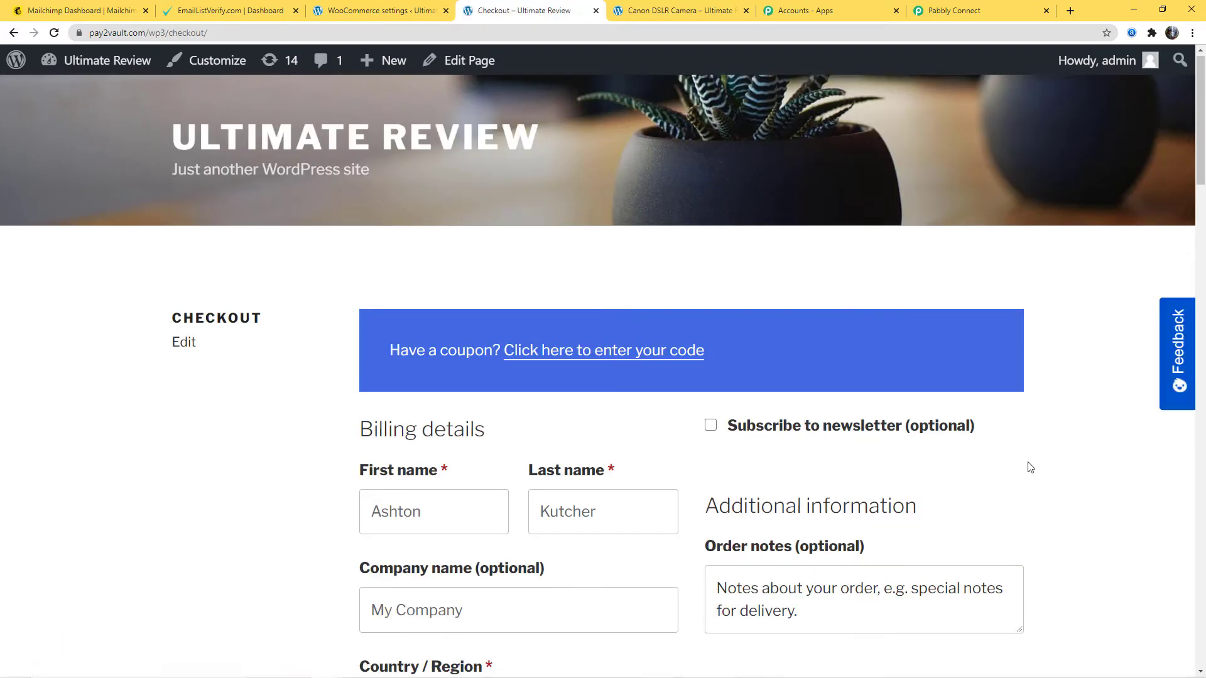
- Change the domain of the billing email address in the checkout form to pabbly.com
scroll(563, 402, down, 2)
scroll(520, 395, down, 2)
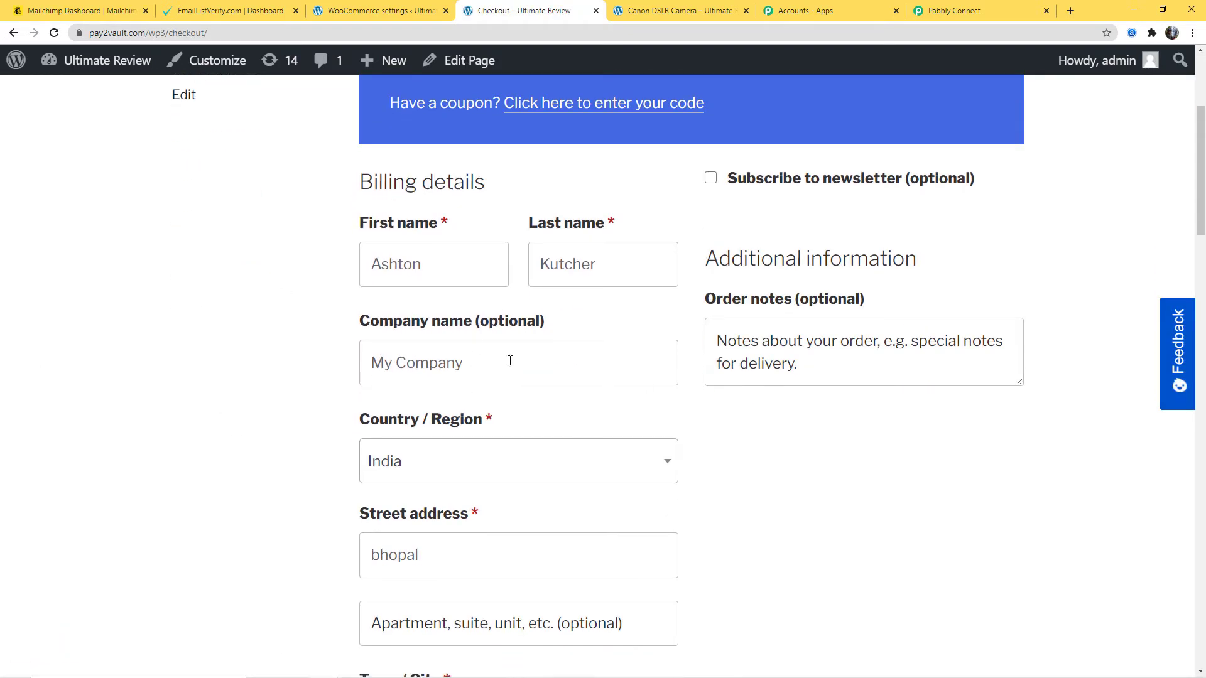
scroll(584, 367, down, 10)
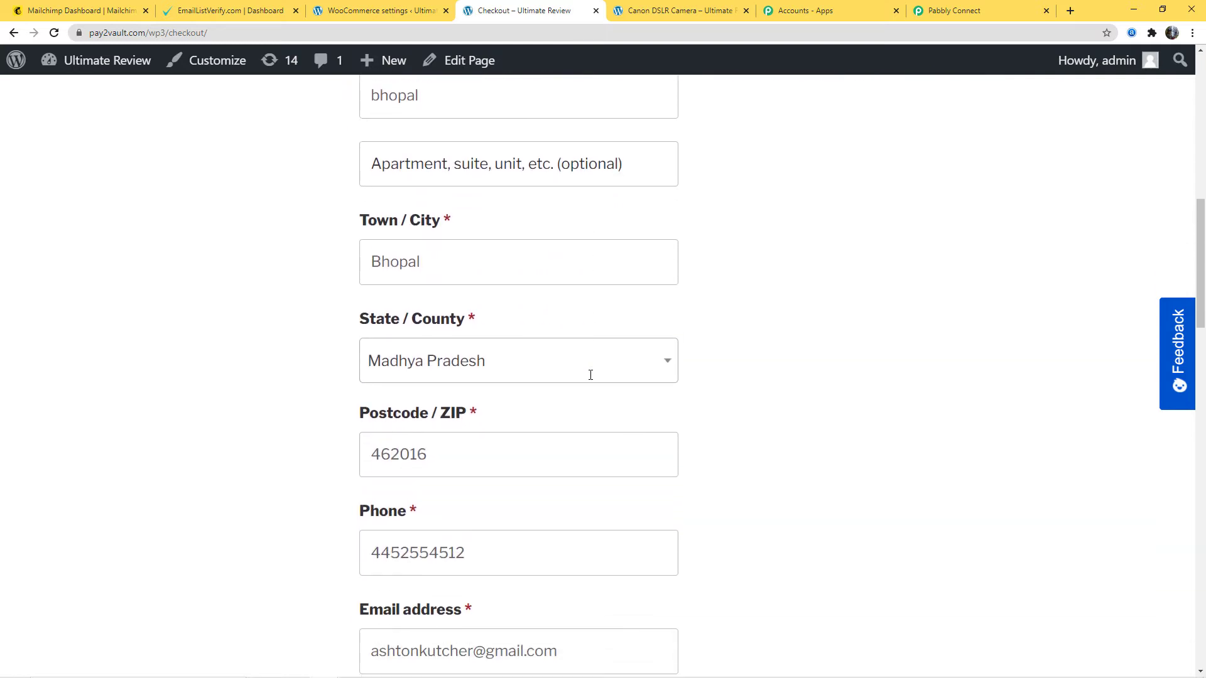
scroll(591, 375, down, 4)
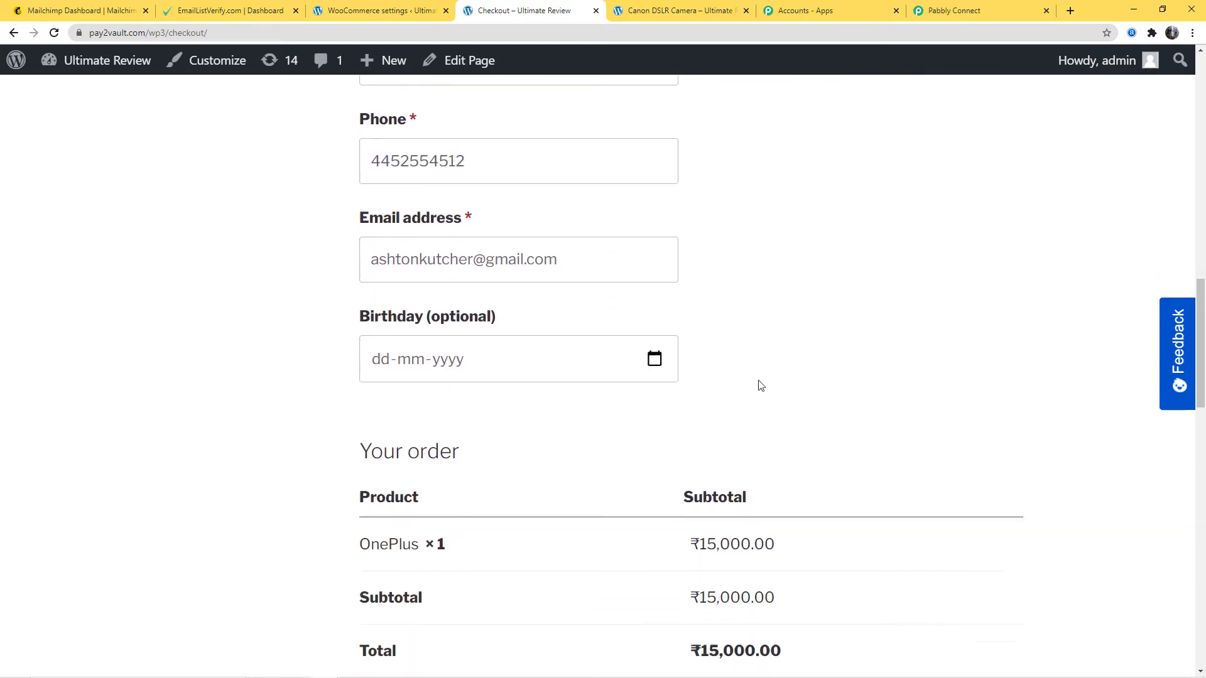
drag(585, 235, 493, 231)
key(BackSpace)
text(pa)
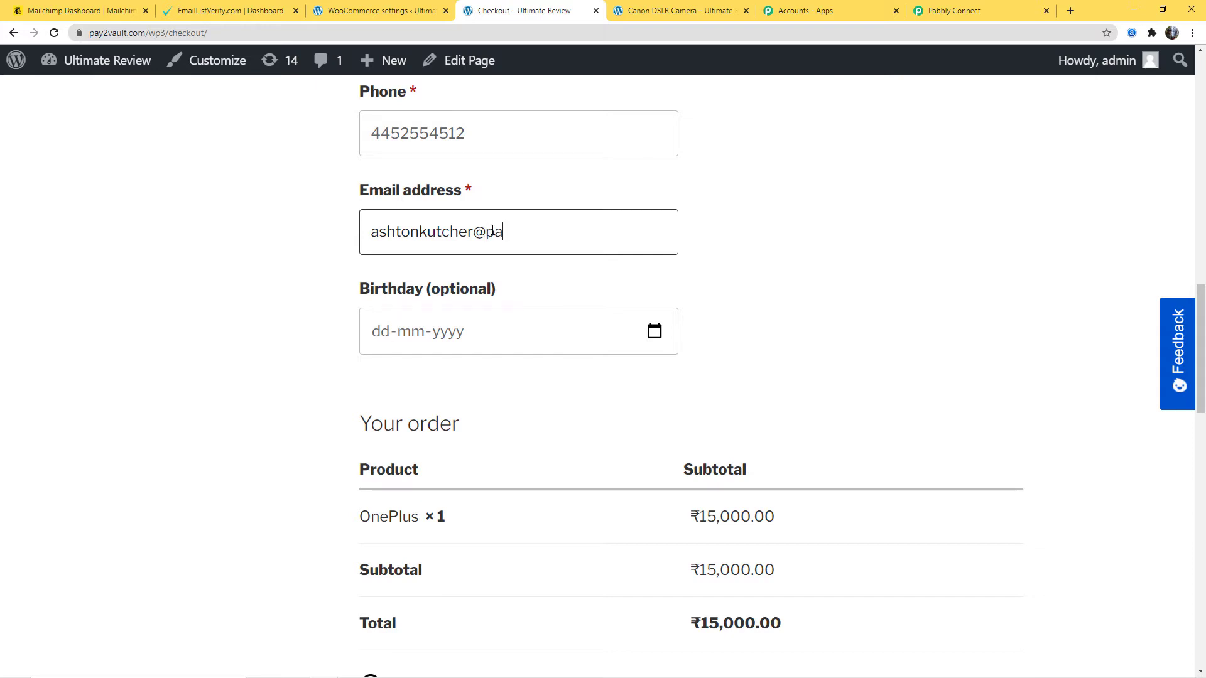
text(bbly.com)
- Place the test order with cash on delivery and check the details on the order confirmation
scroll(670, 345, down, 9)
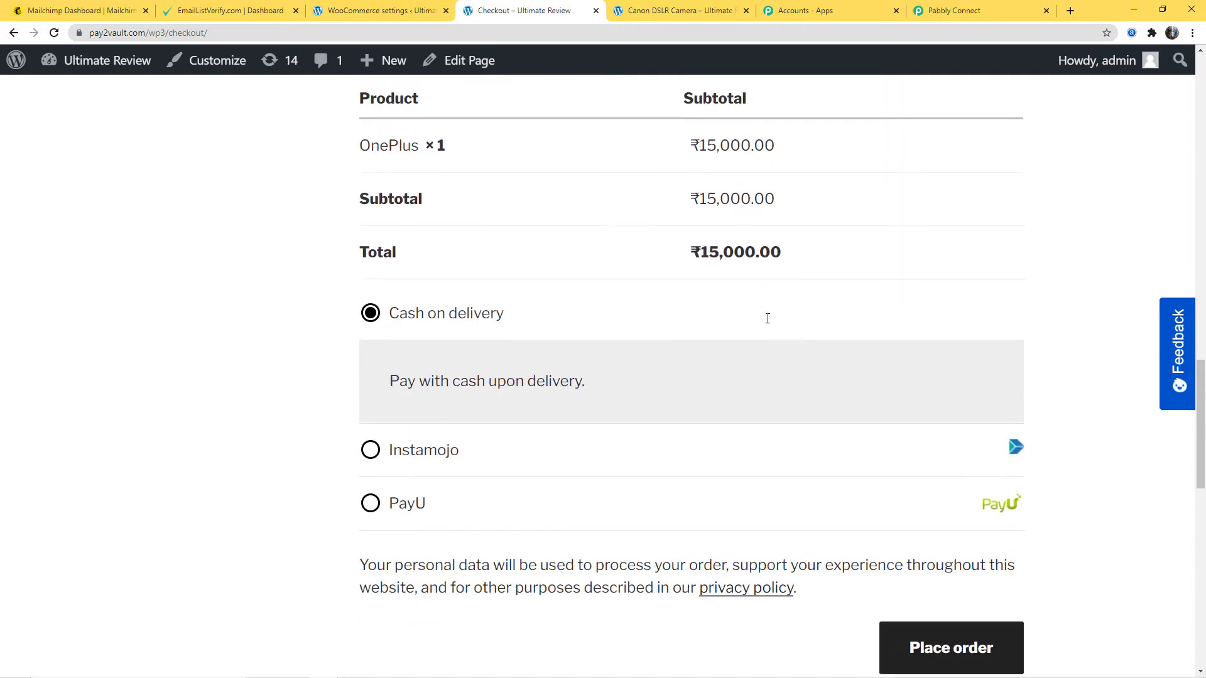
click(1002, 448)
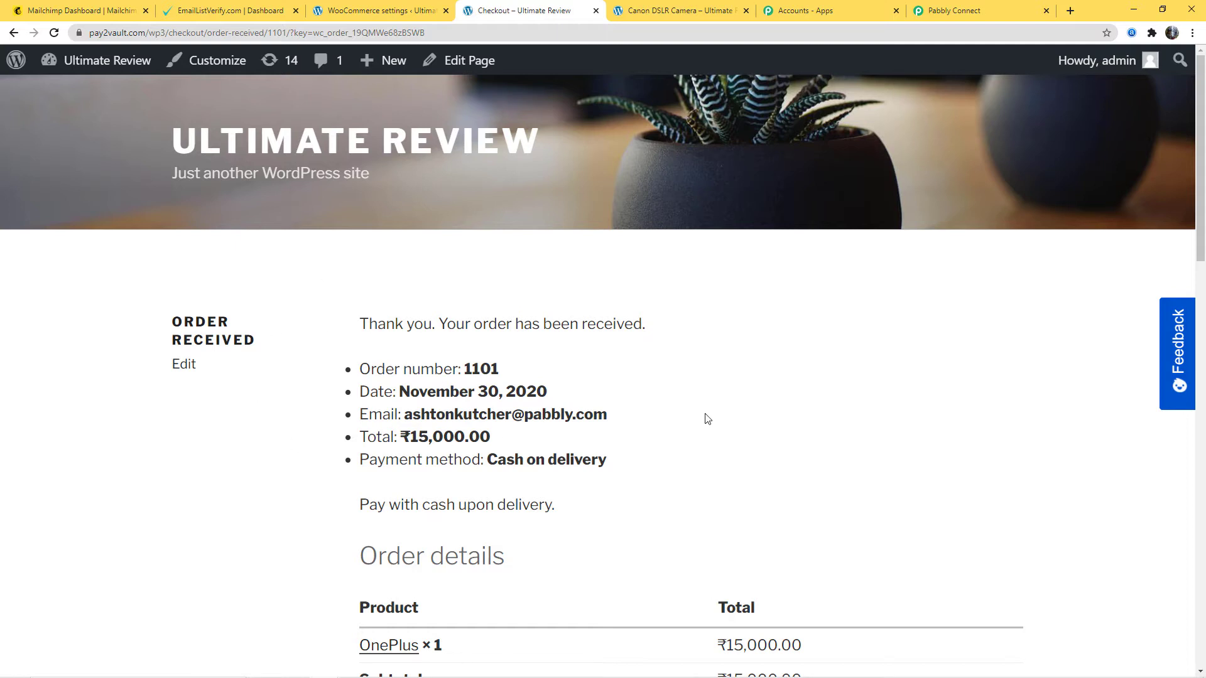
scroll(707, 419, down, 2)
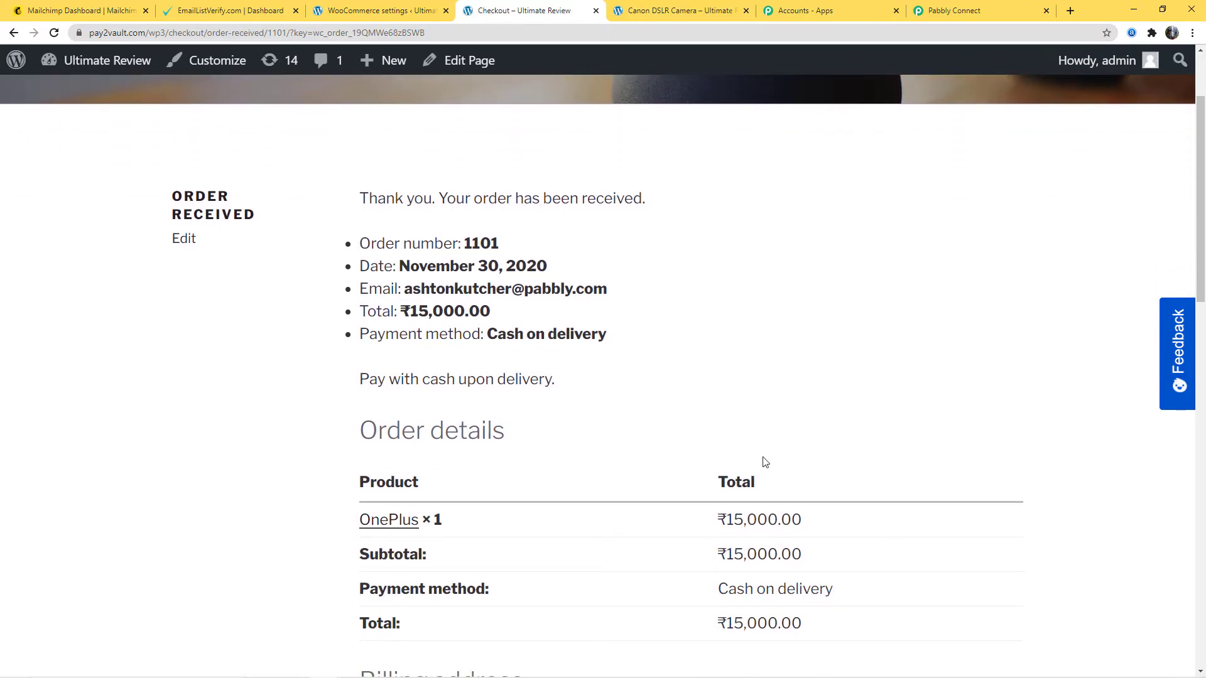
scroll(948, 377, down, 3)
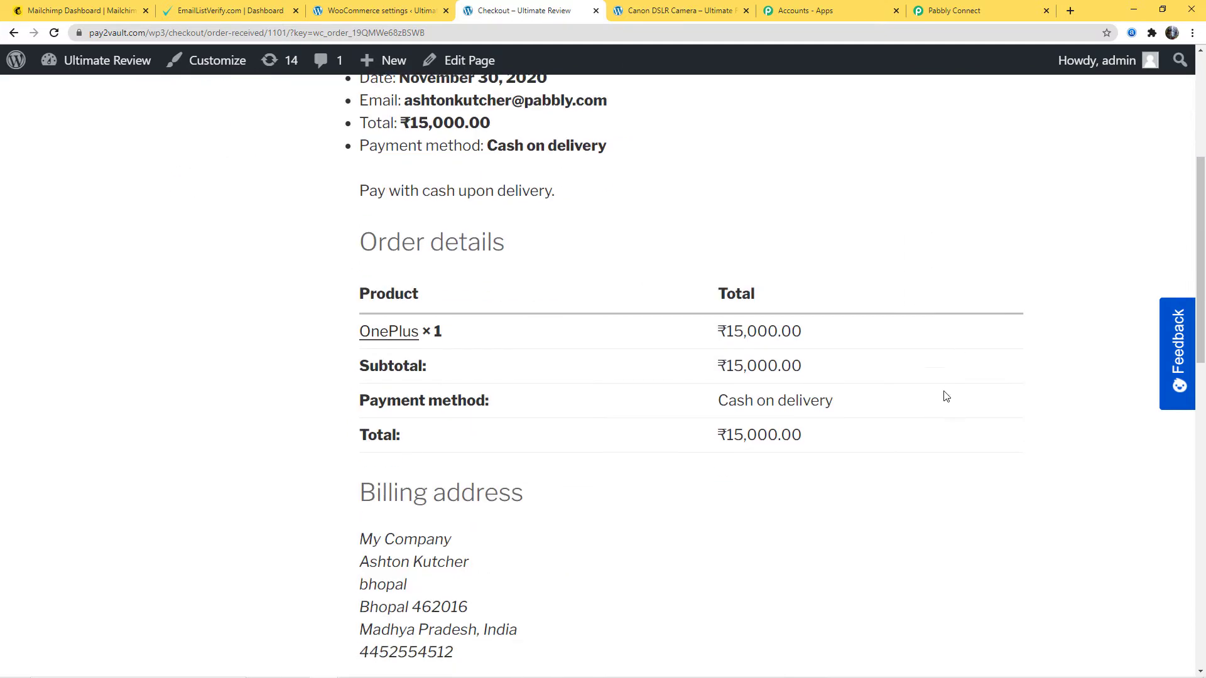
scroll(943, 408, up, 5)
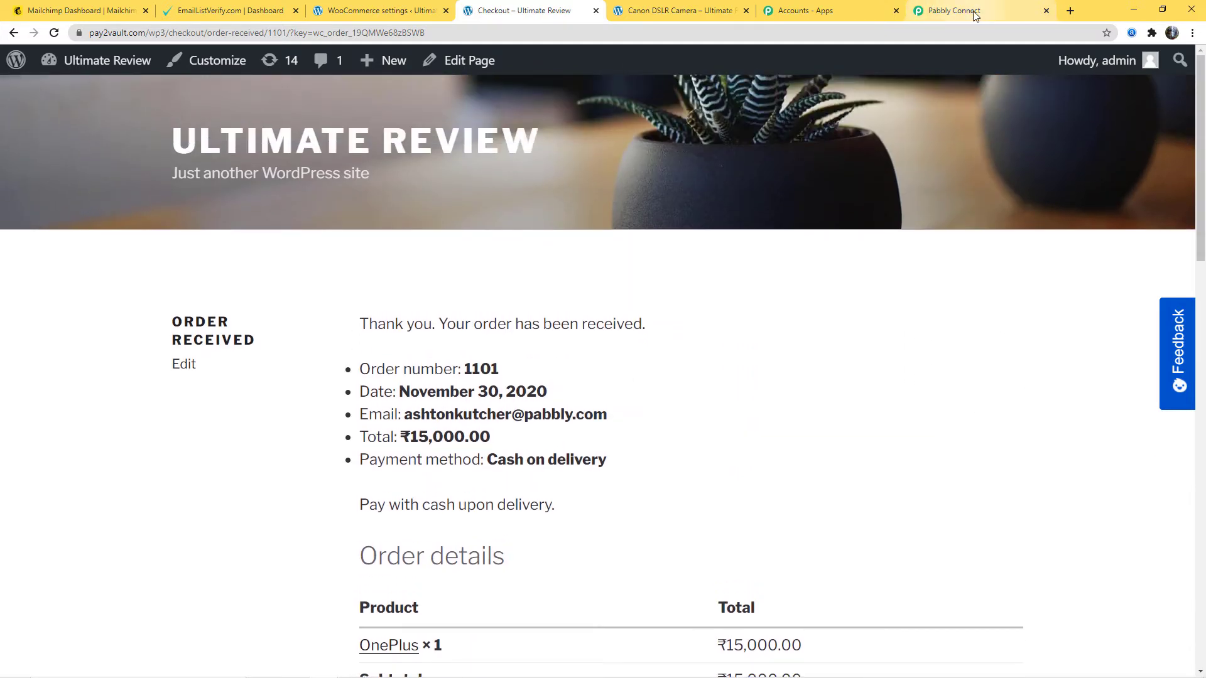
- Return to Pabbly Connect, look through the captured order data and save the WooCommerce trigger
click(975, 15)
scroll(1079, 407, down, 2)
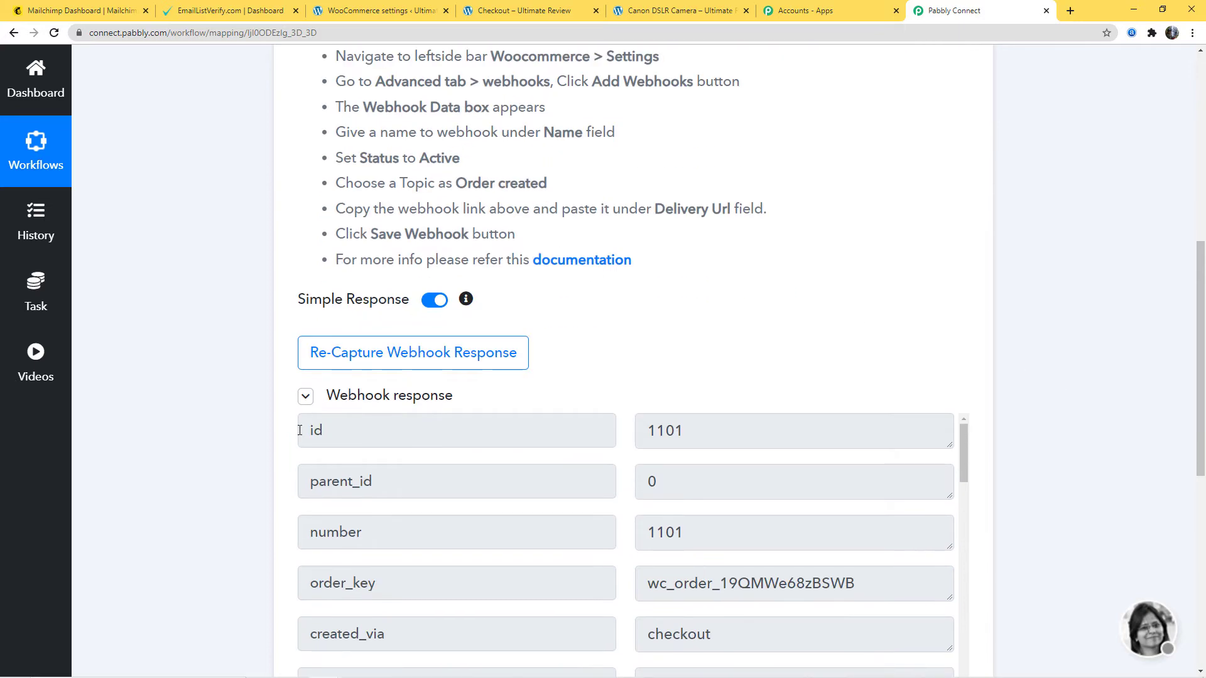
scroll(1110, 374, down, 3)
scroll(608, 510, down, 7)
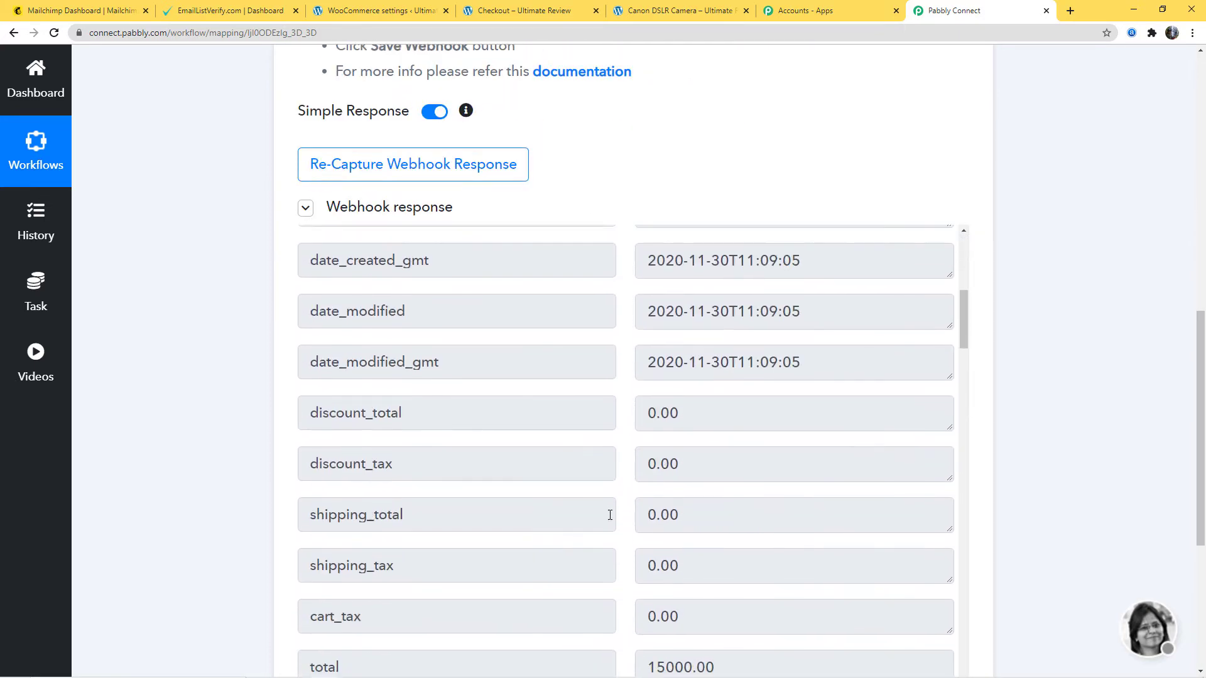
scroll(610, 512, down, 12)
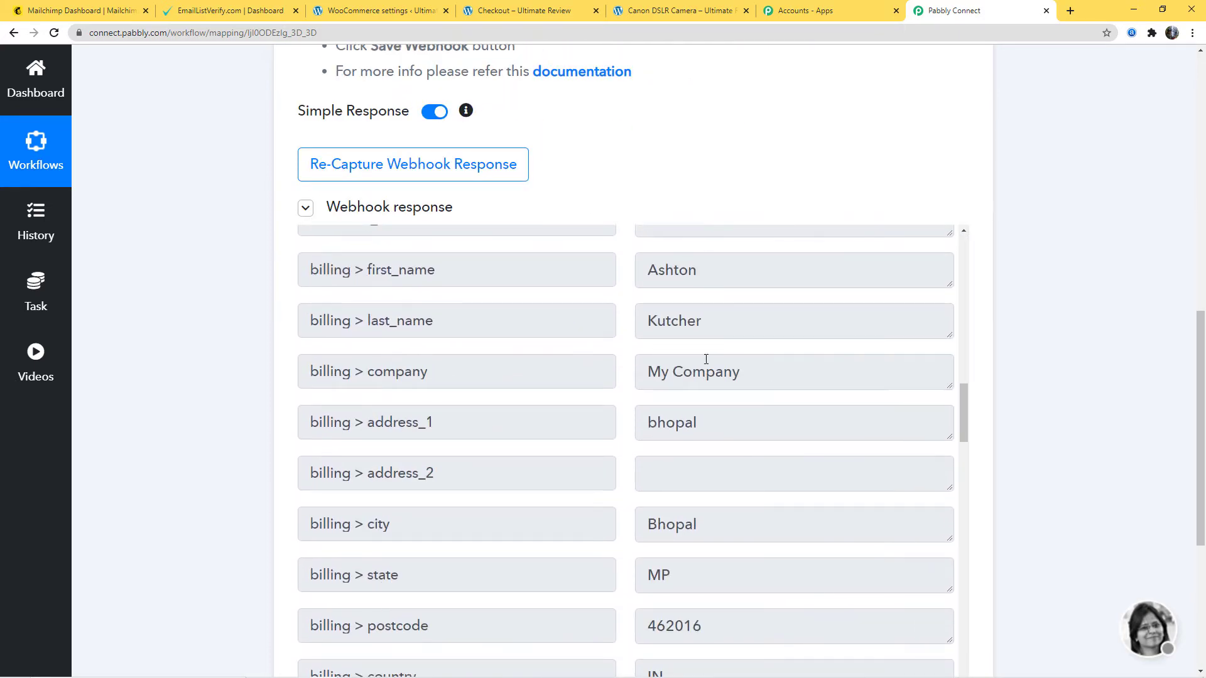
scroll(952, 503, down, 15)
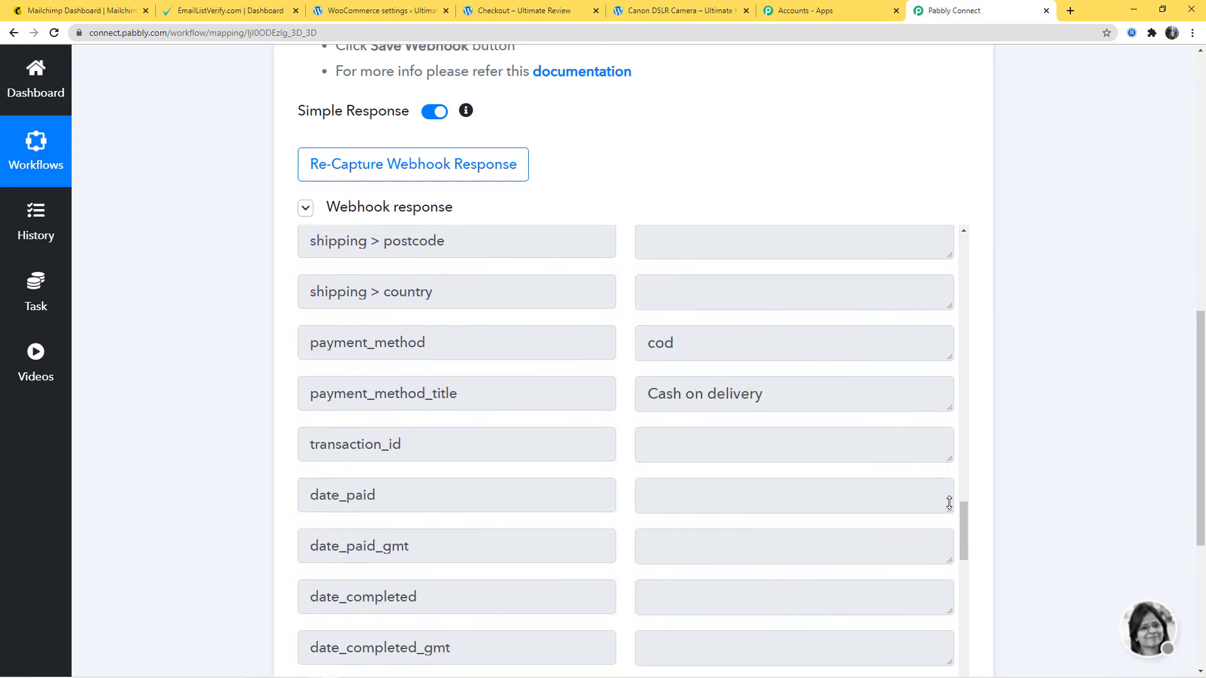
scroll(1043, 437, down, 5)
click(320, 407)
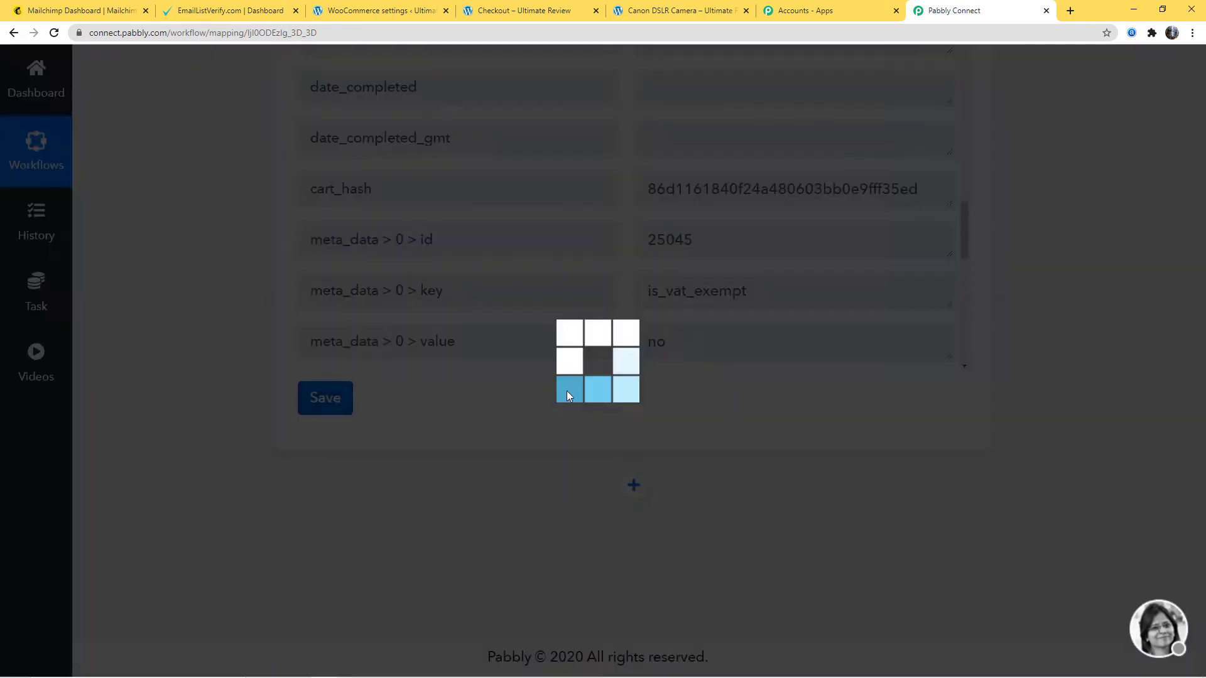
click(601, 463)
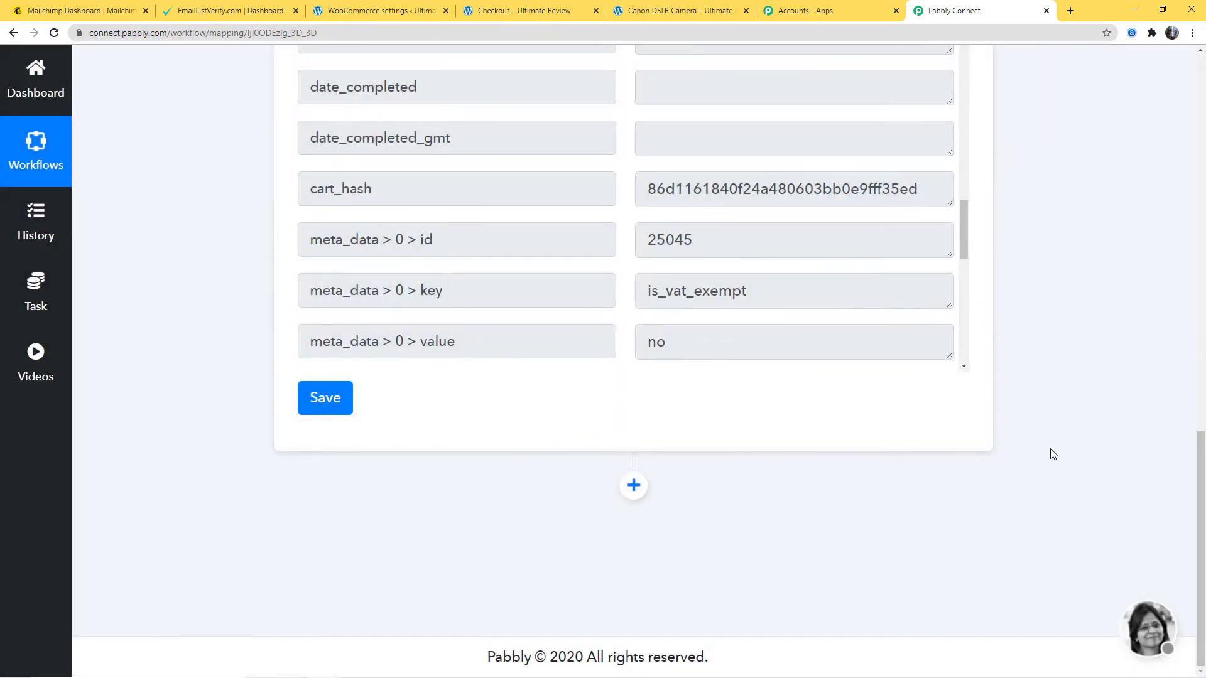
- Review the saved WooCommerce trigger and examine the customer's billing email in the captured webhook response
scroll(1060, 456, up, 11)
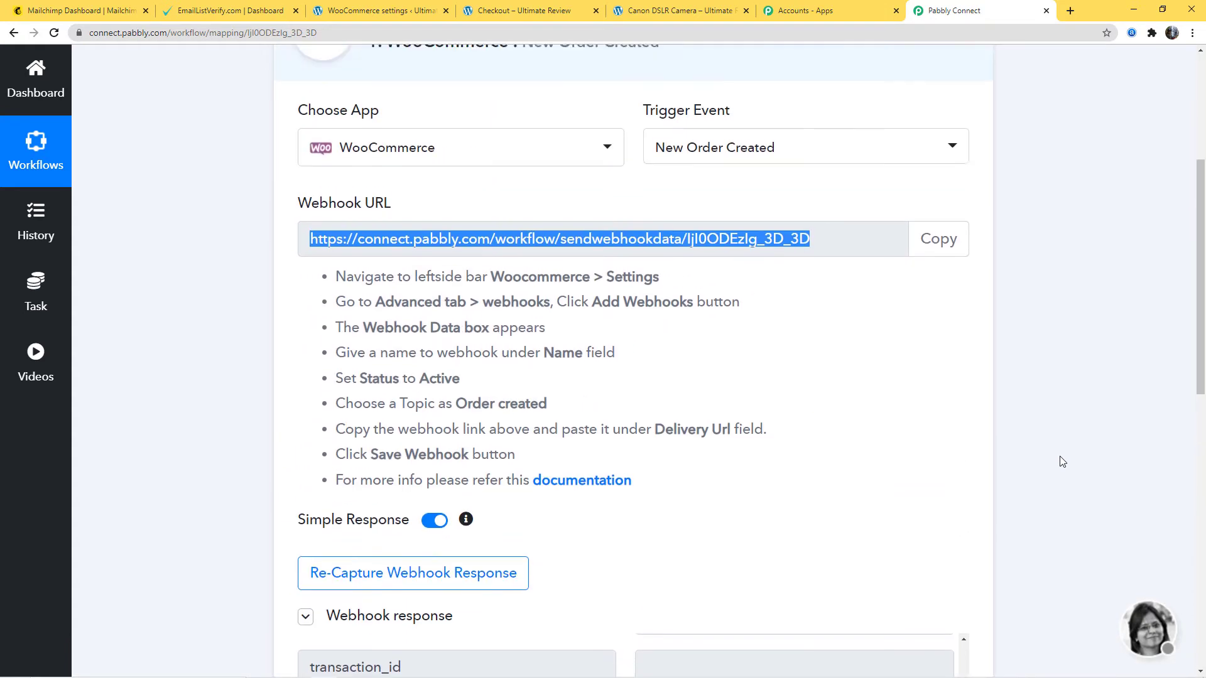
scroll(1060, 456, up, 1)
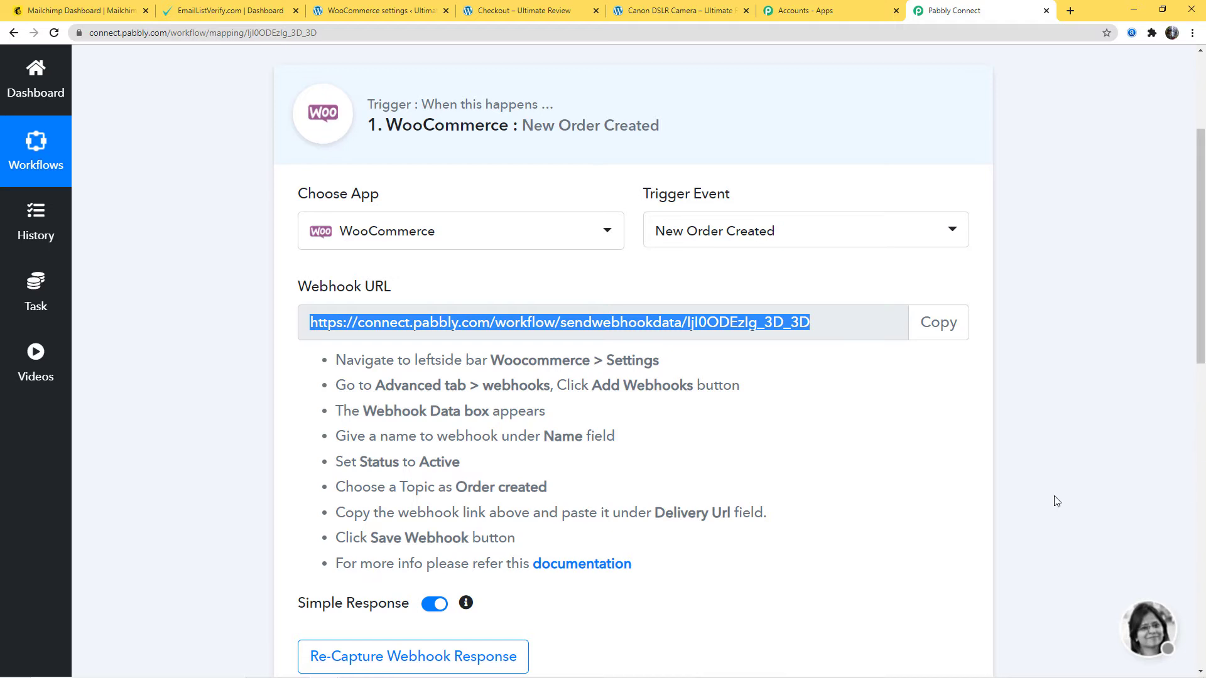
scroll(1057, 501, down, 5)
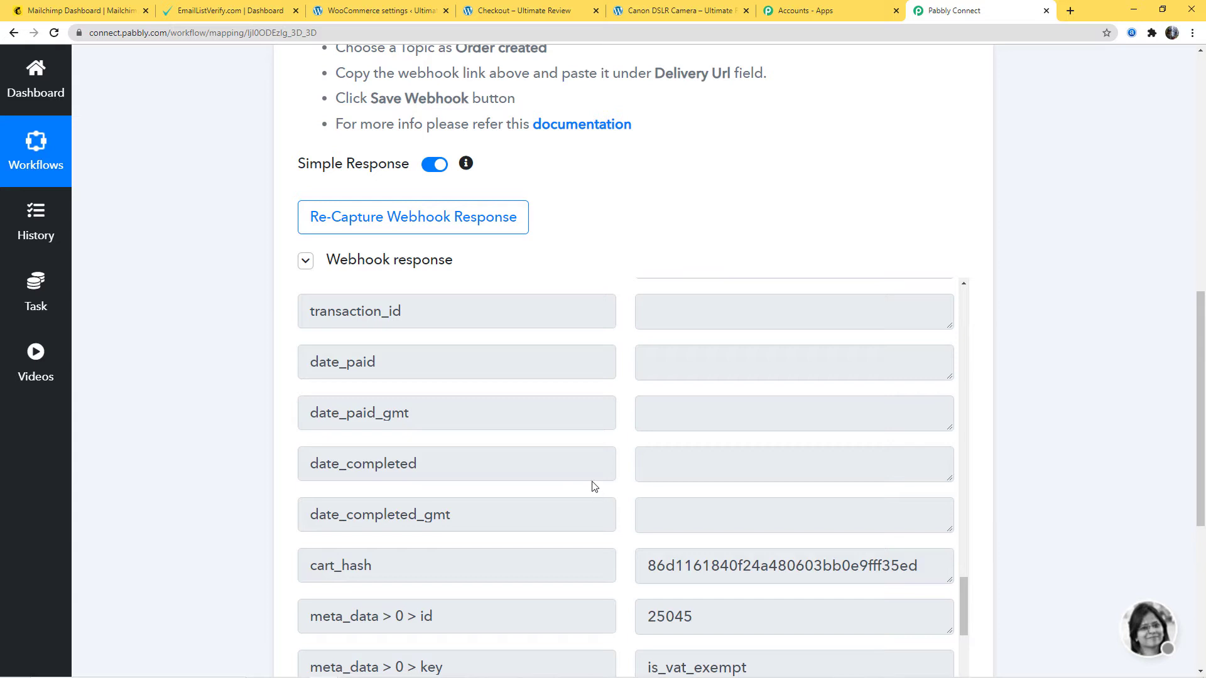
scroll(1092, 512, down, 6)
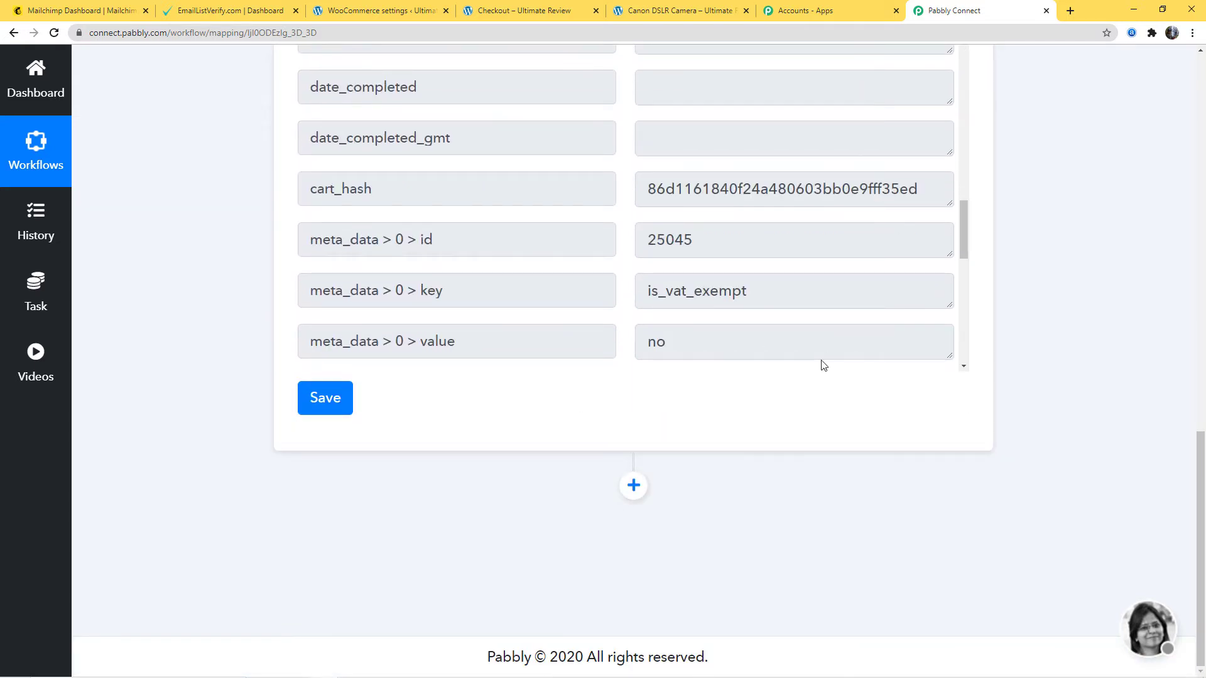
scroll(854, 304, up, 20)
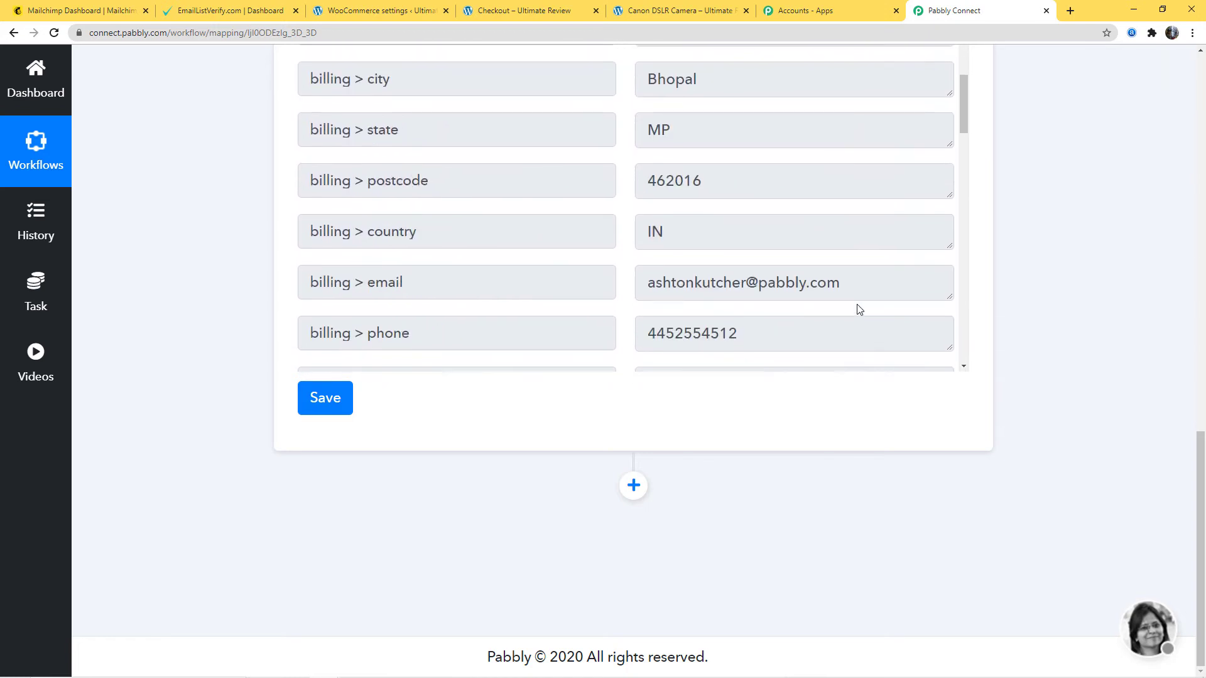
scroll(857, 304, down, 2)
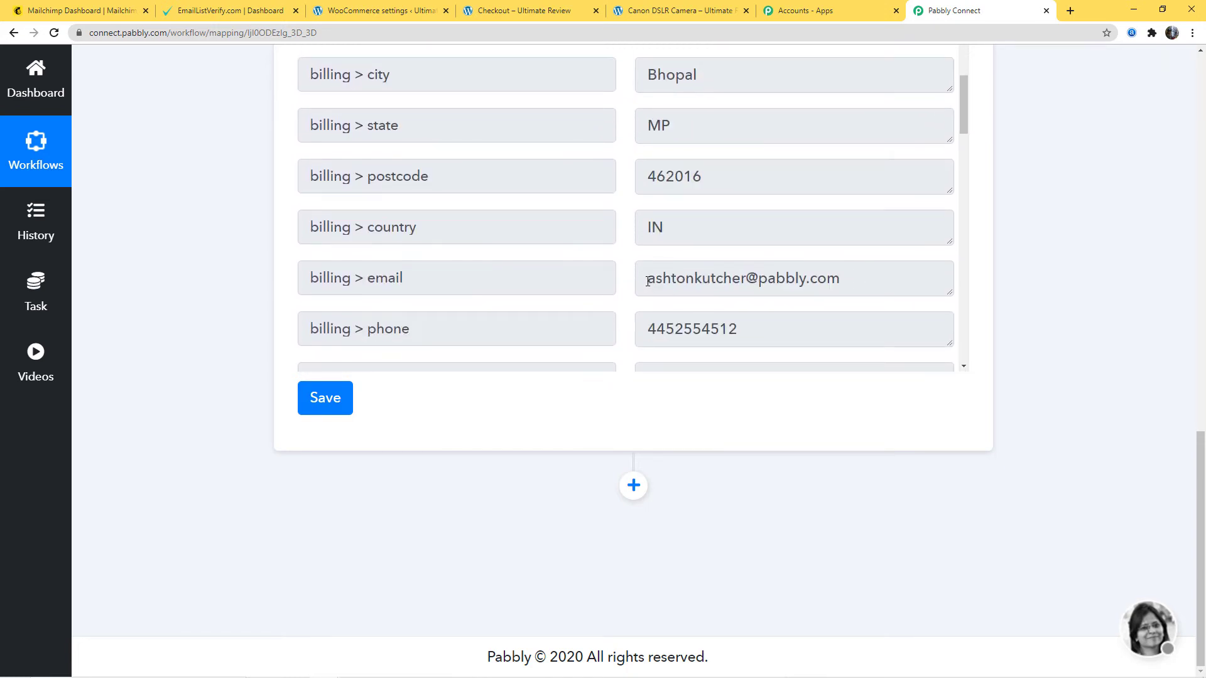
drag(648, 280, 856, 279)
click(882, 282)
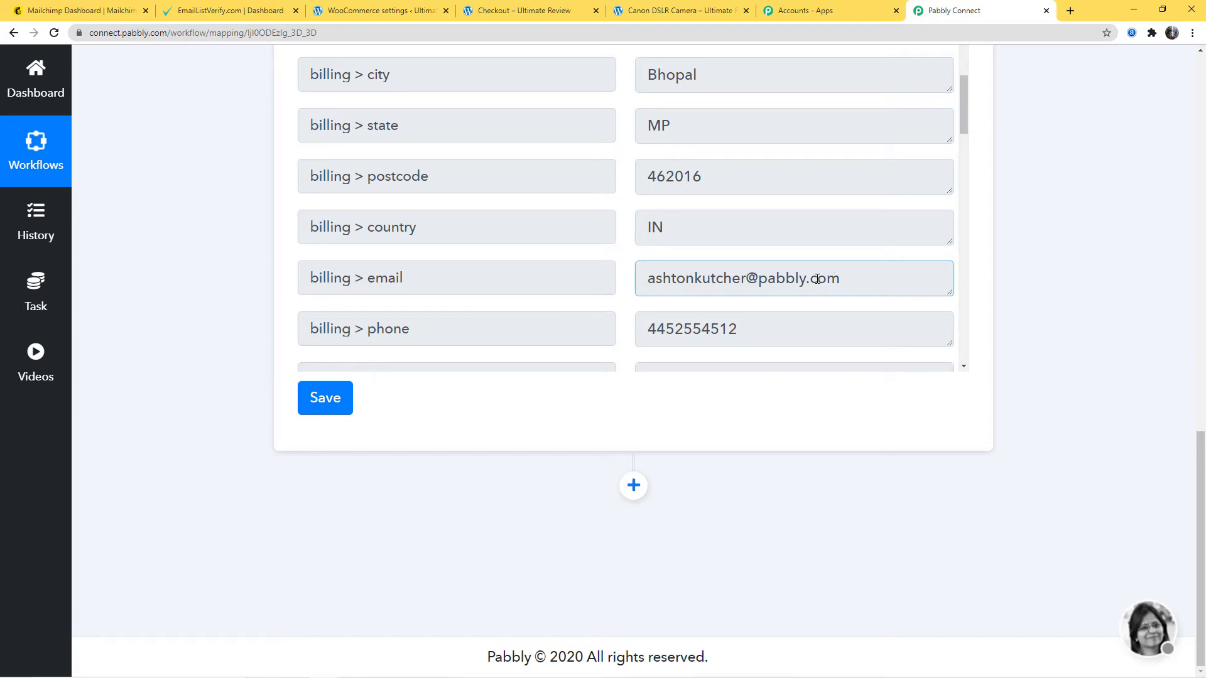
- Add an action after the WooCommerce trigger using EmailListVerify with the Single Email Verify event
click(634, 487)
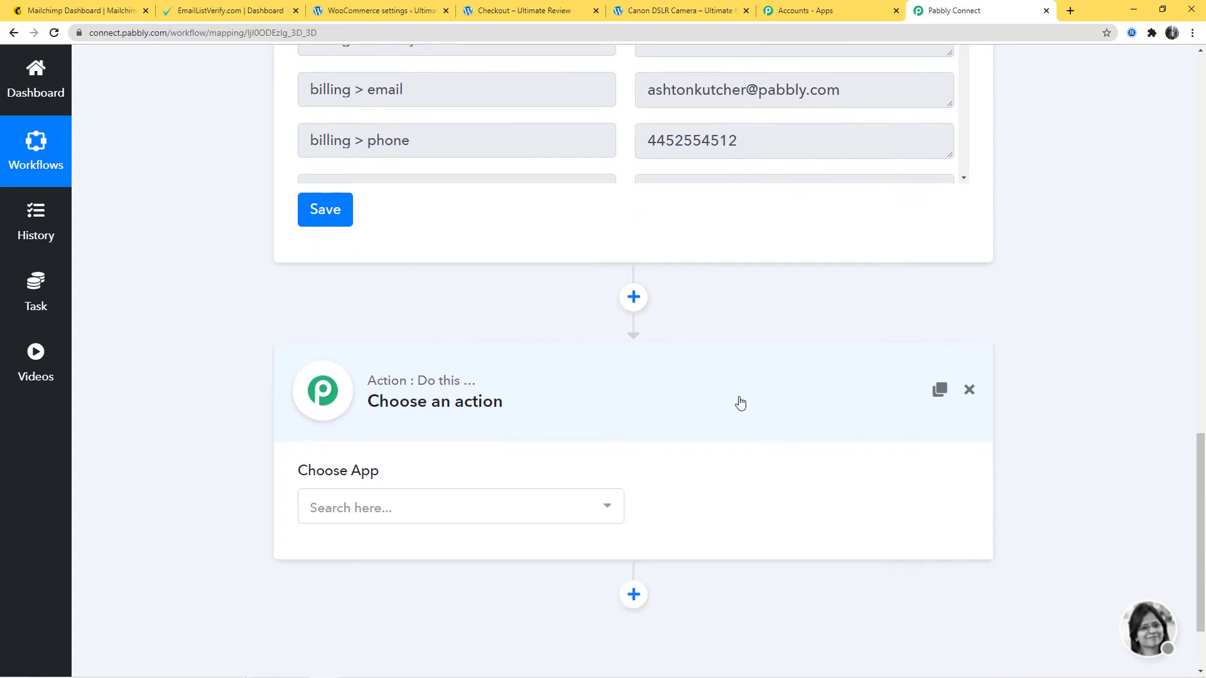
click(532, 513)
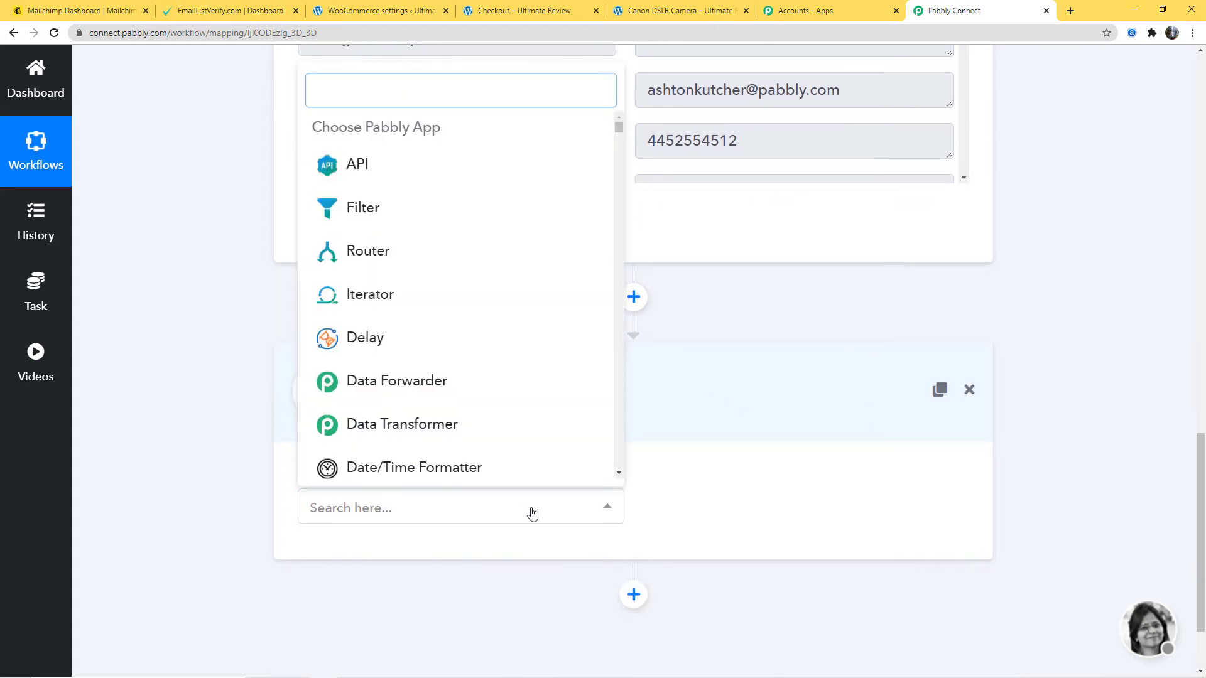
text(email)
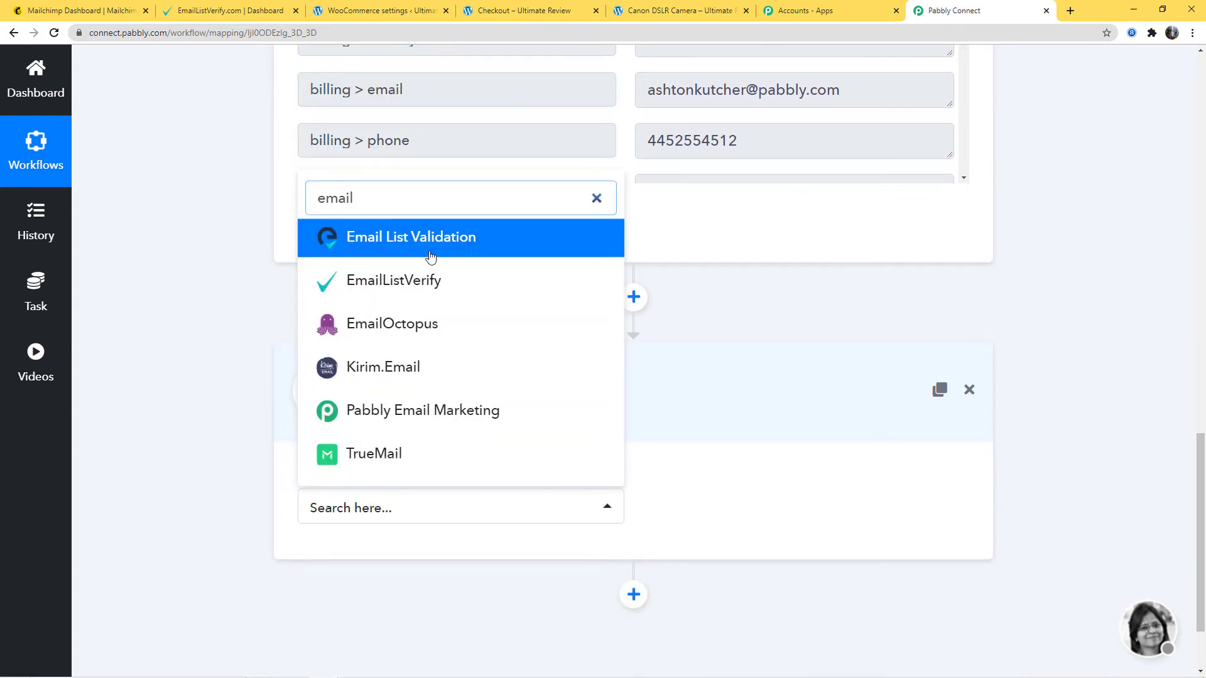
click(418, 280)
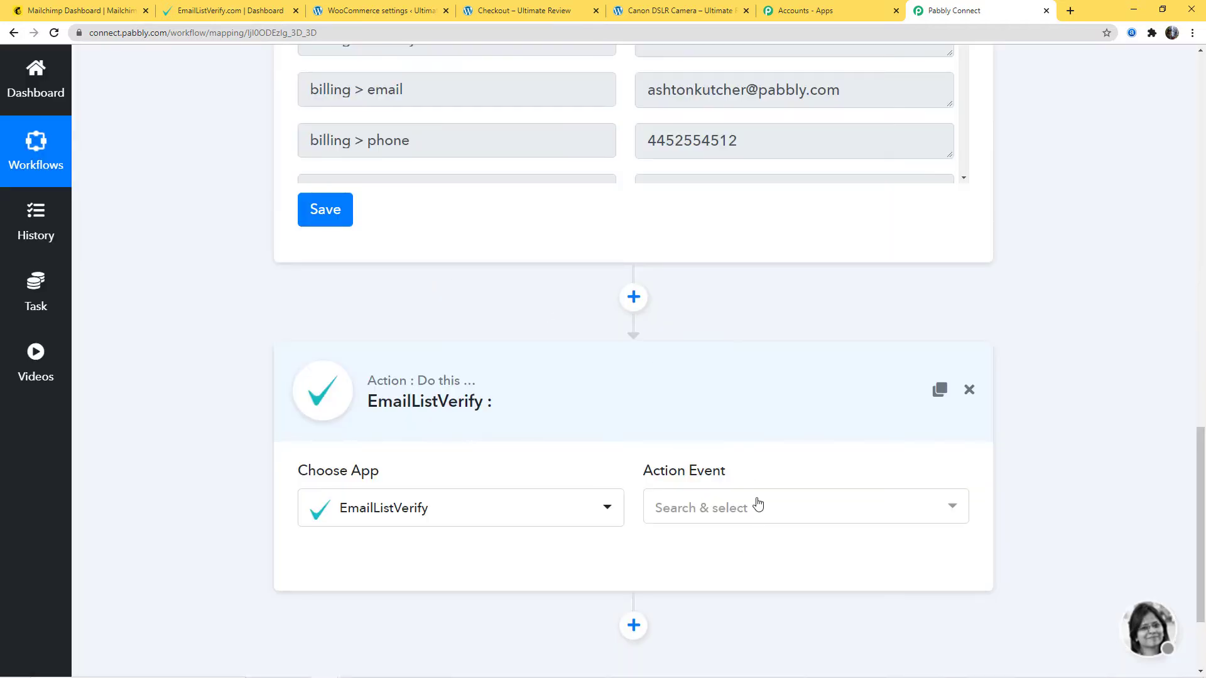
click(758, 505)
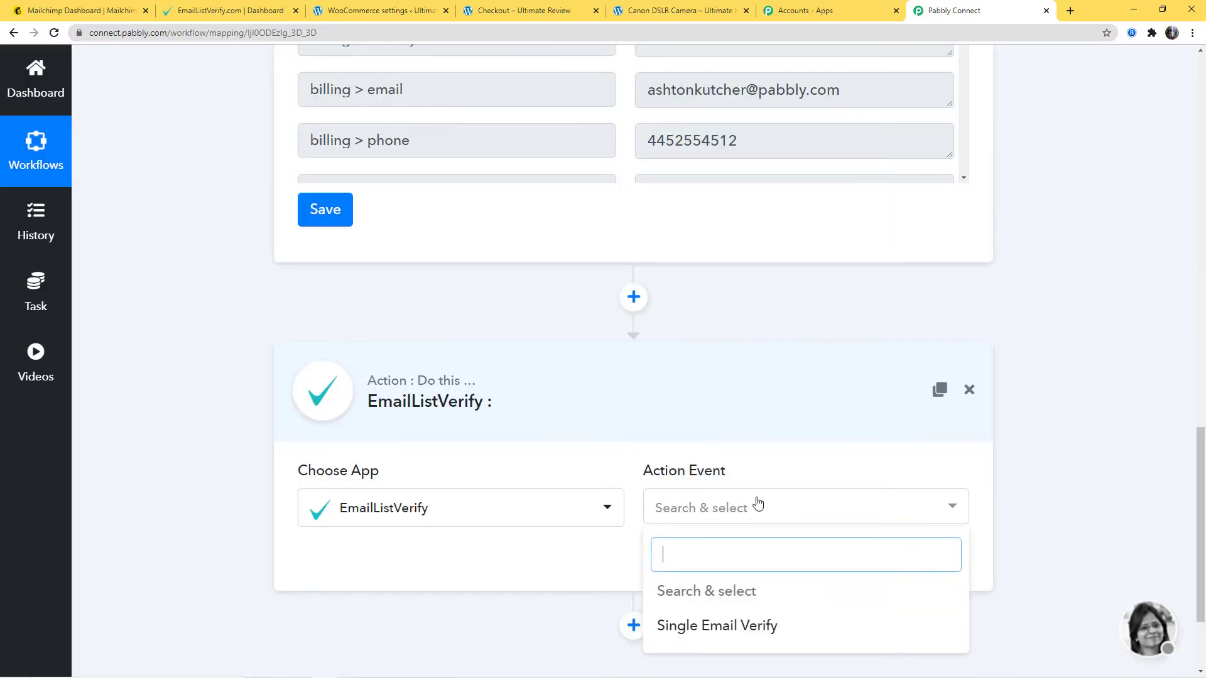
click(751, 630)
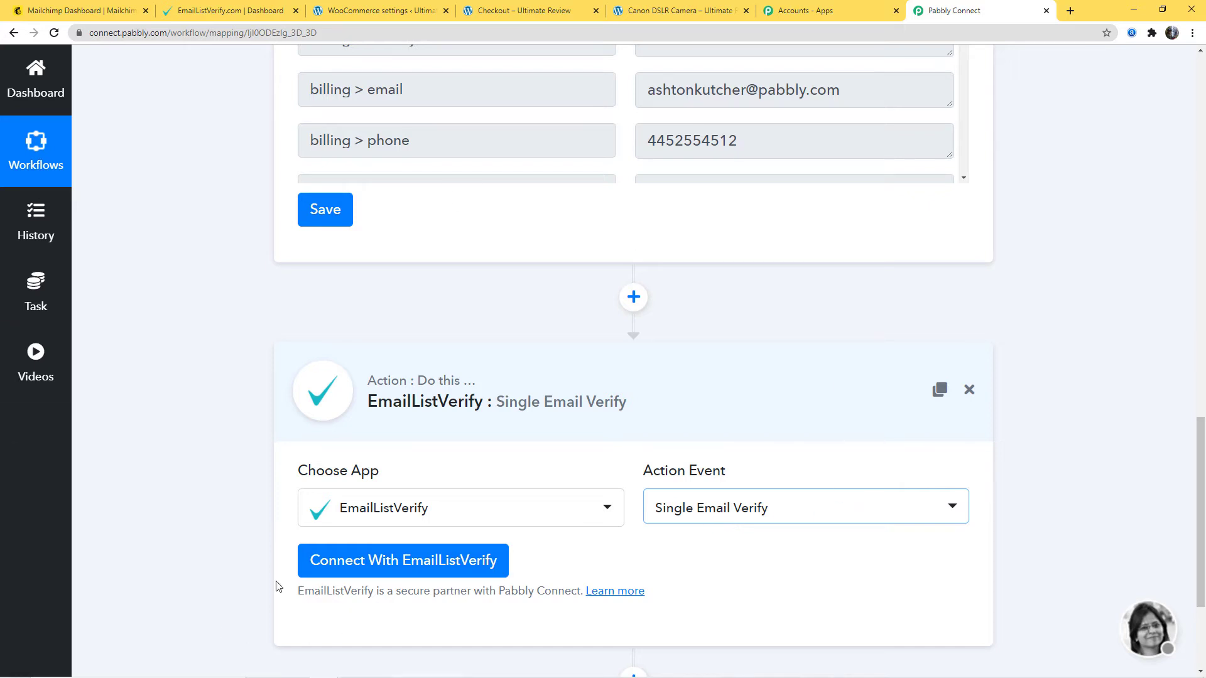
- Start connecting EmailListVerify with New Credentials and read the instruction on where to generate the API key
click(390, 571)
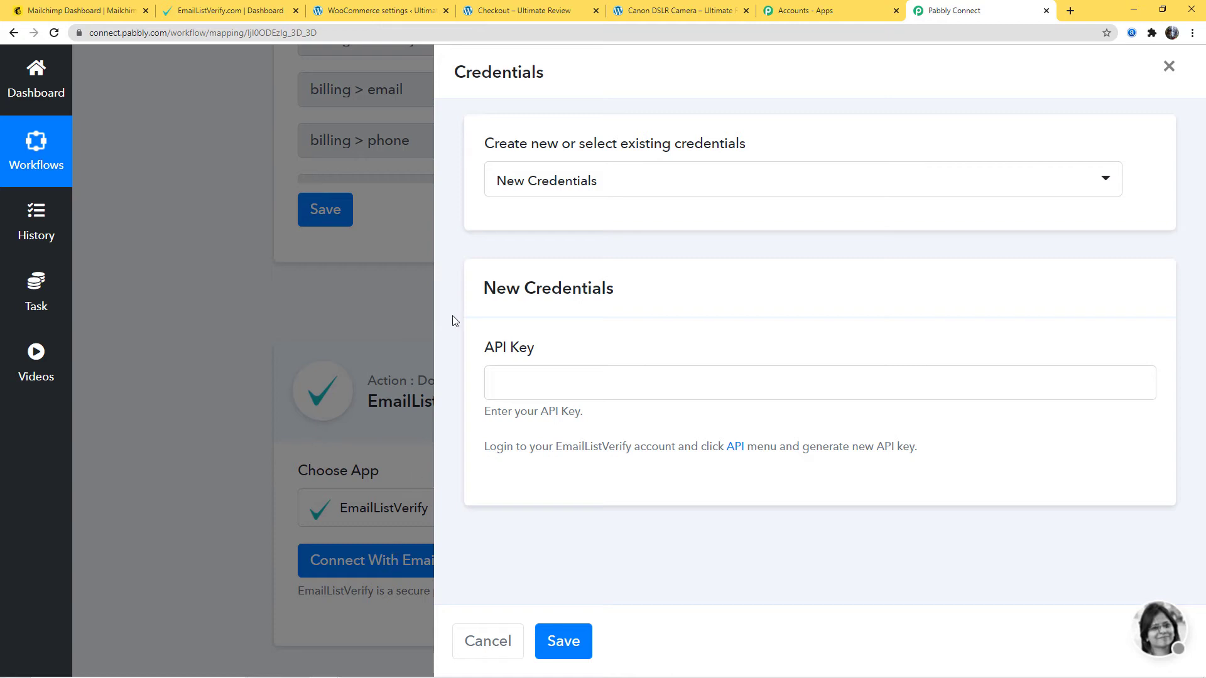
click(683, 180)
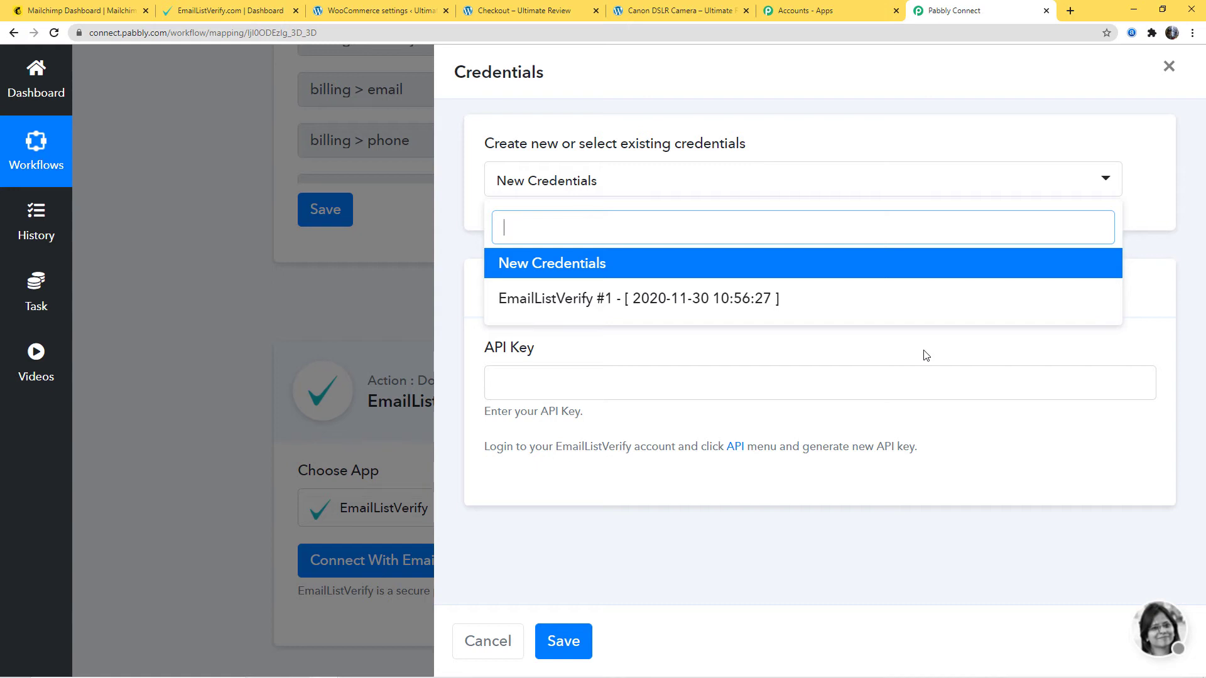
click(593, 265)
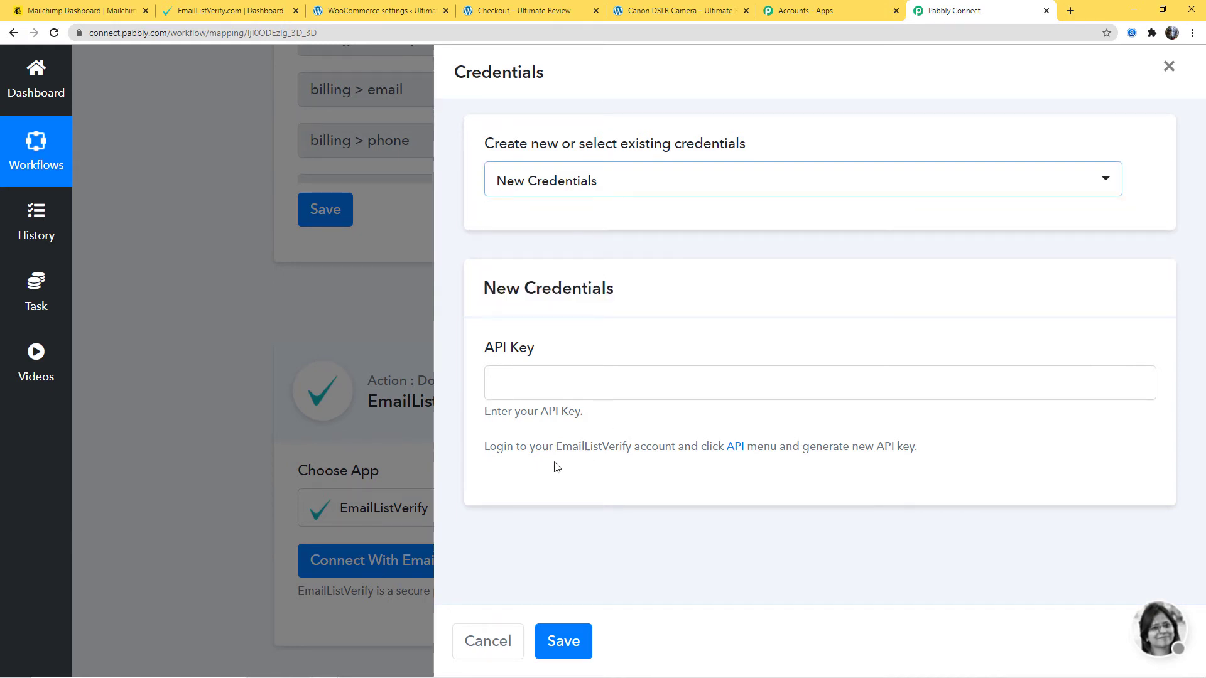
drag(478, 447, 917, 448)
click(1018, 453)
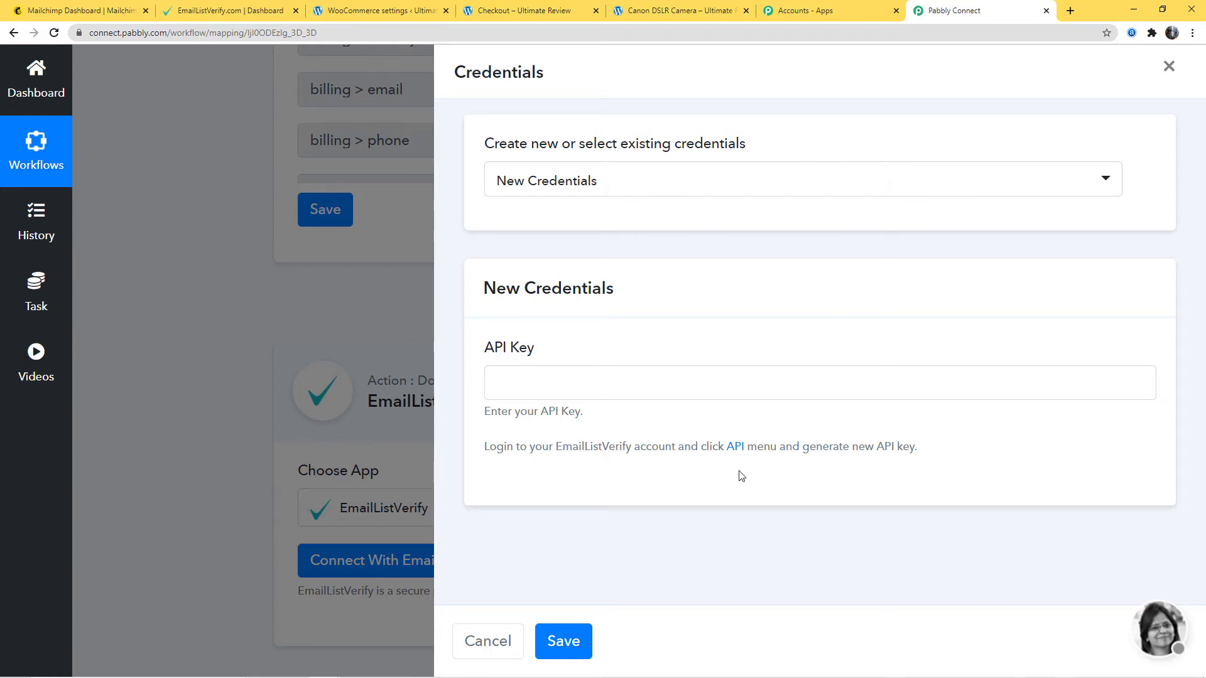
- Switch to EmailListVerify and create a new API named "WooCommerce Integration with Mailchimp"
click(216, 10)
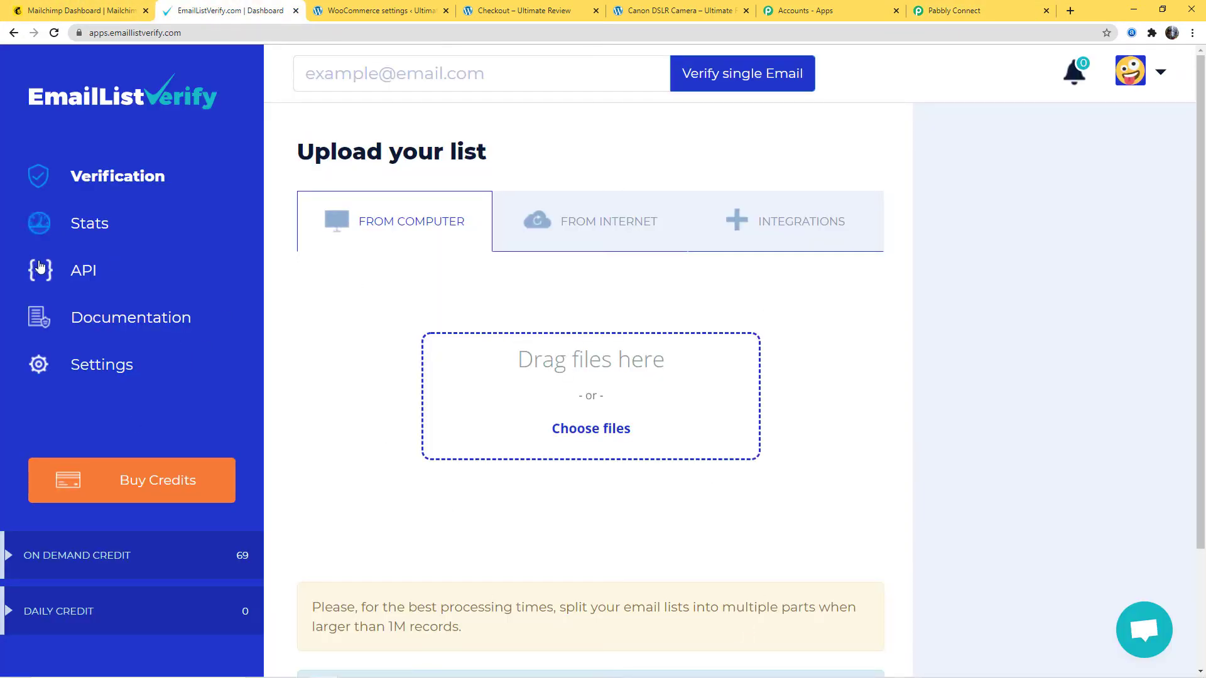
click(82, 272)
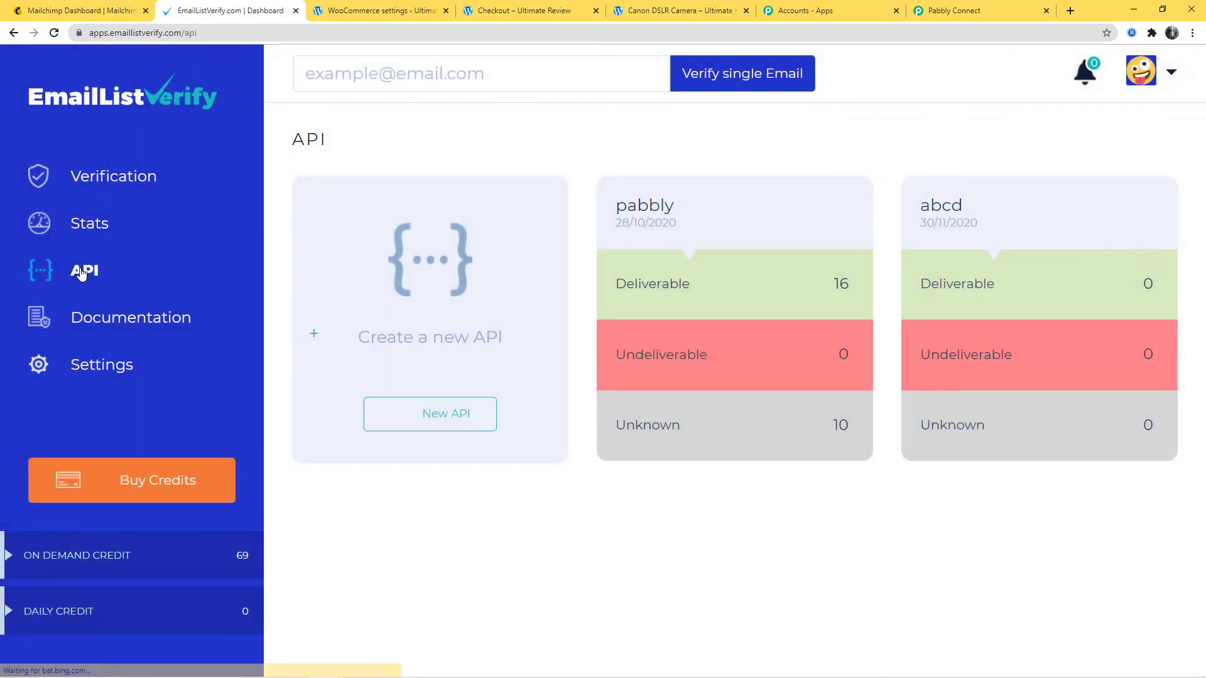
click(441, 415)
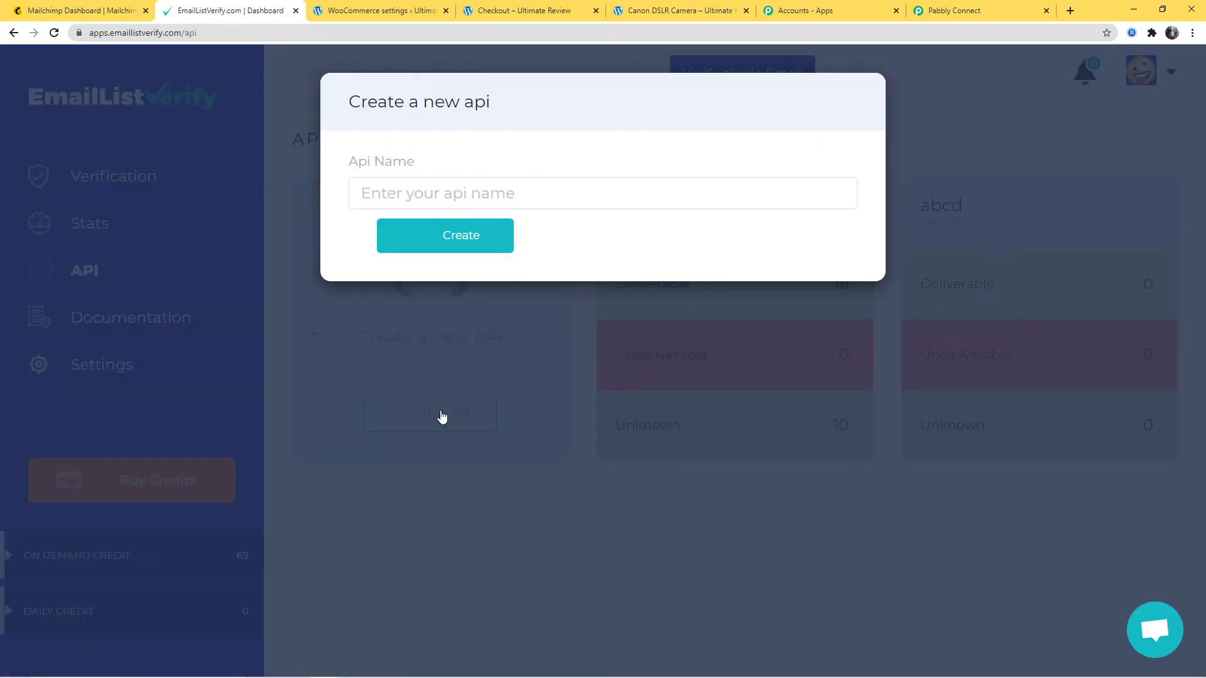
click(402, 190)
text(W)
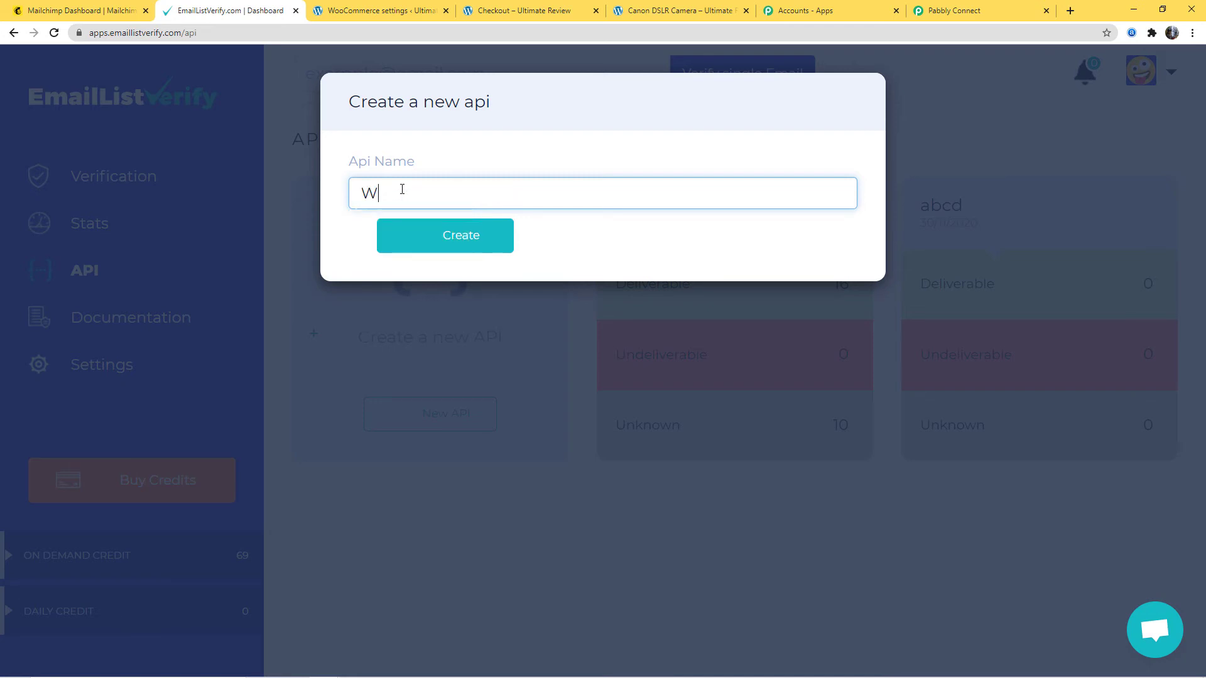
text(ooCommerce Inte)
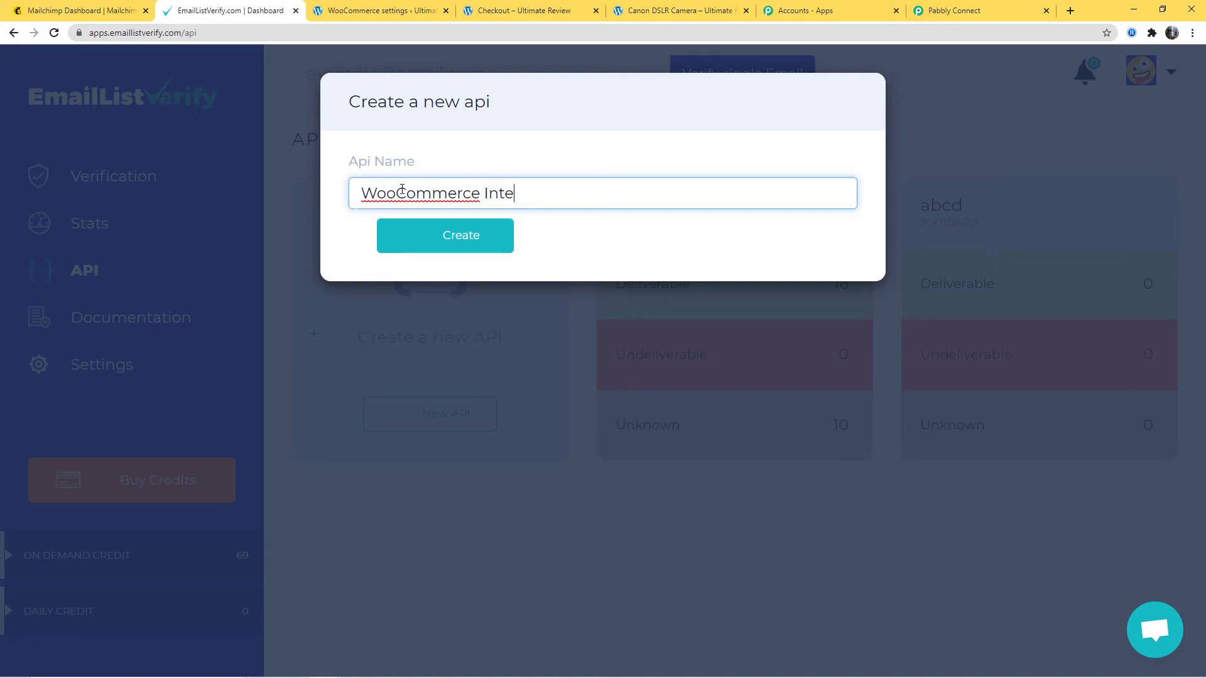
text(gration with Mail)
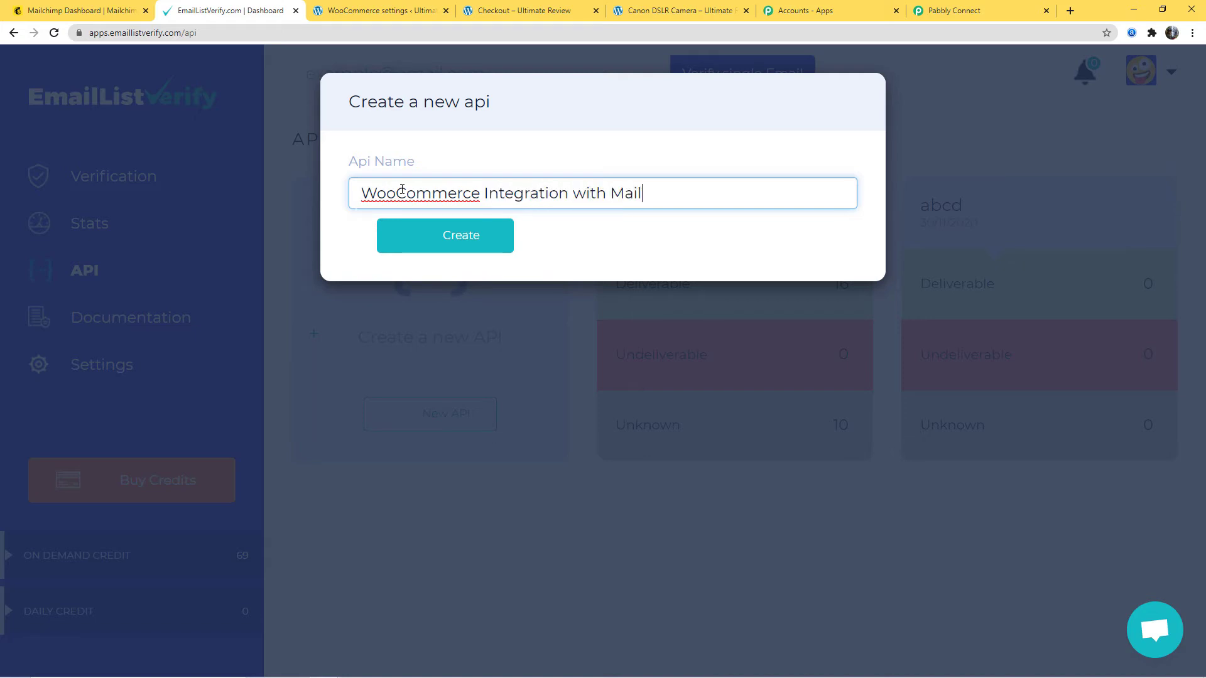
text(chimp)
click(459, 245)
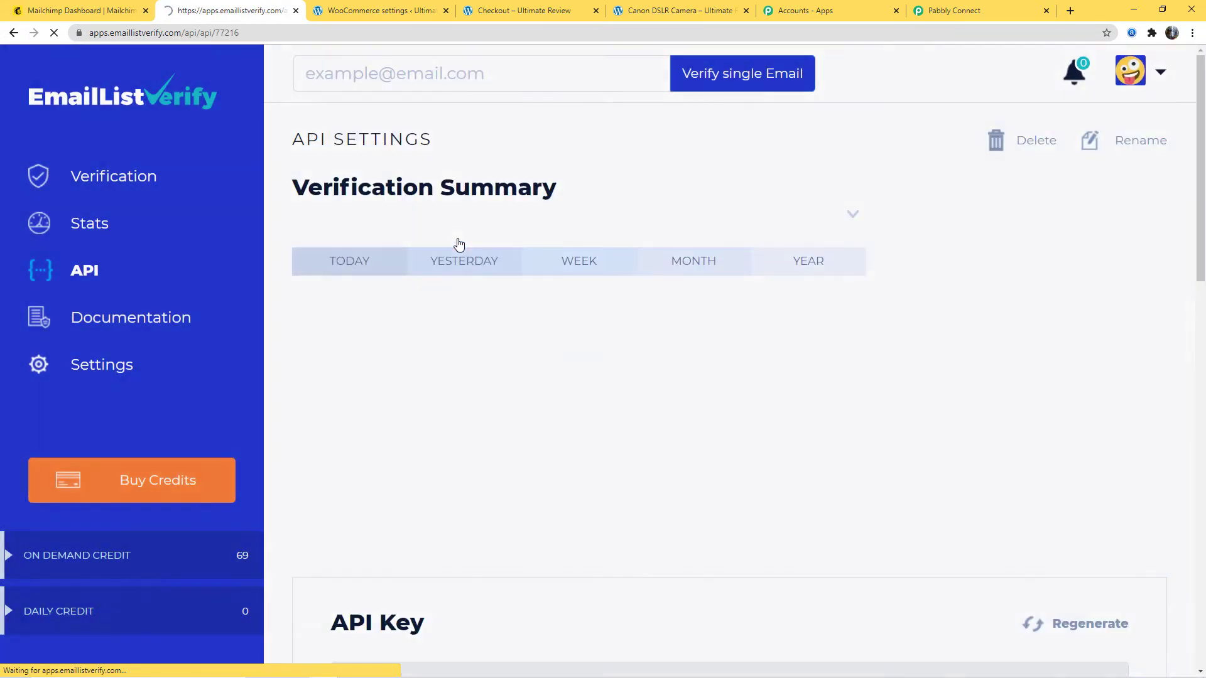
- Copy the new API key, paste it into the EmailListVerify credentials in Pabbly Connect and save the connection
scroll(848, 322, down, 5)
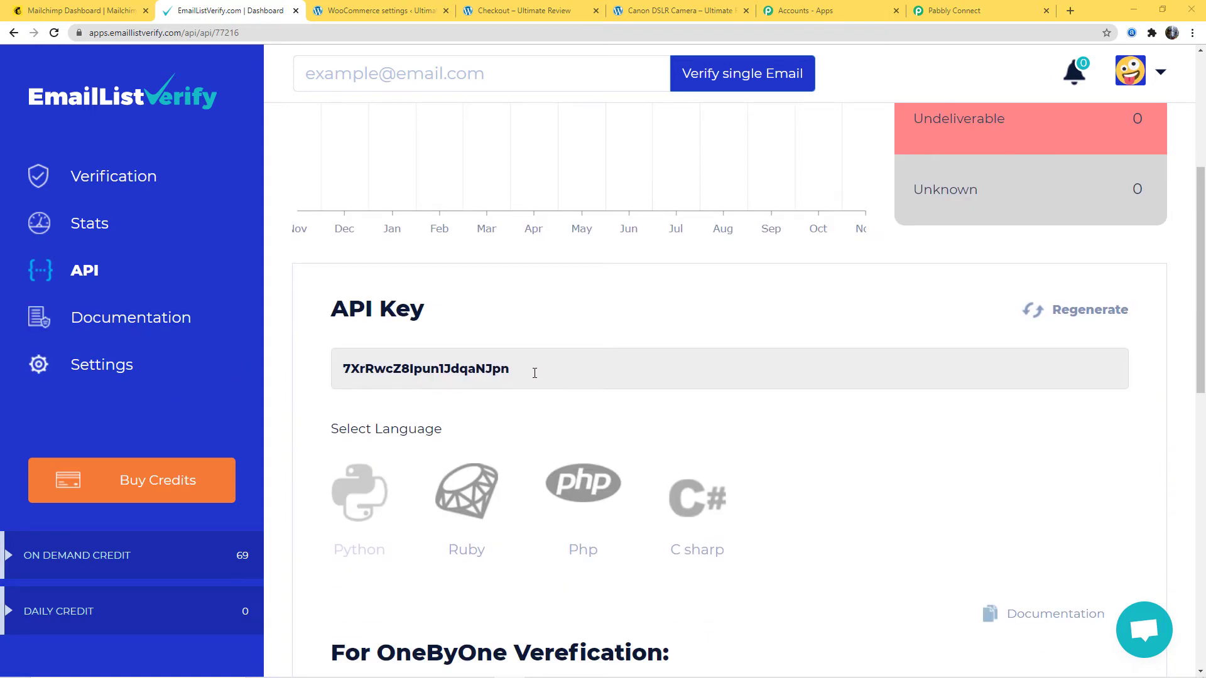
drag(534, 373, 335, 376)
key(ctrl+c)
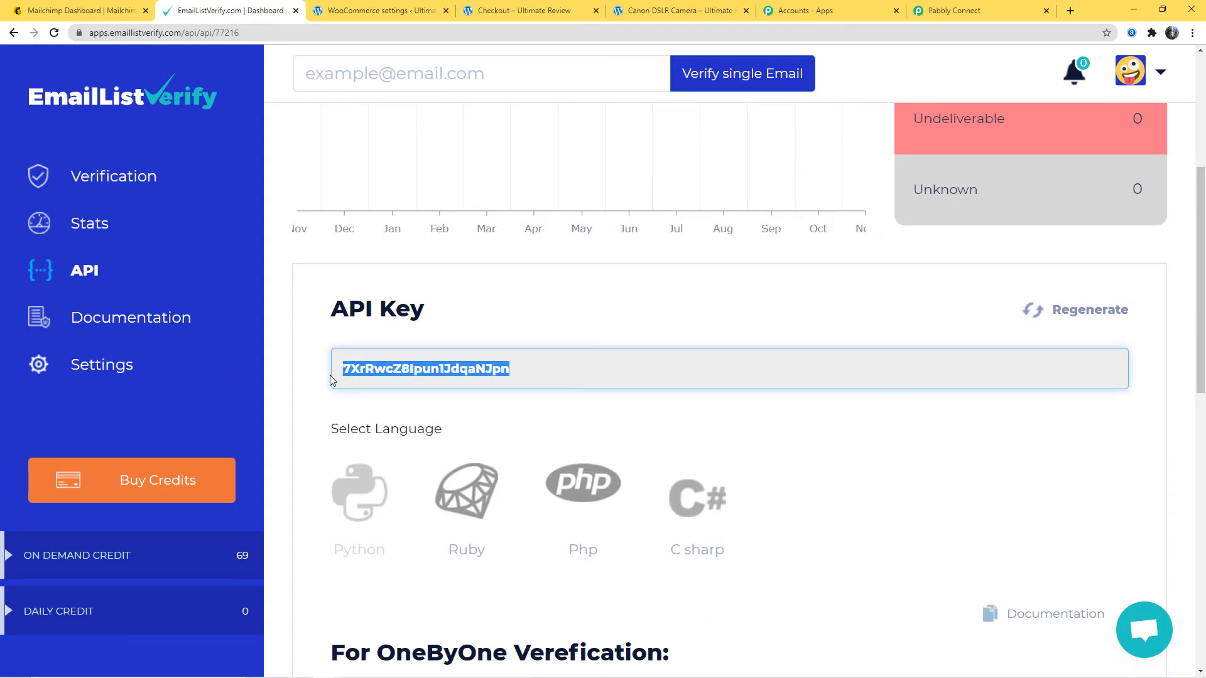
click(945, 10)
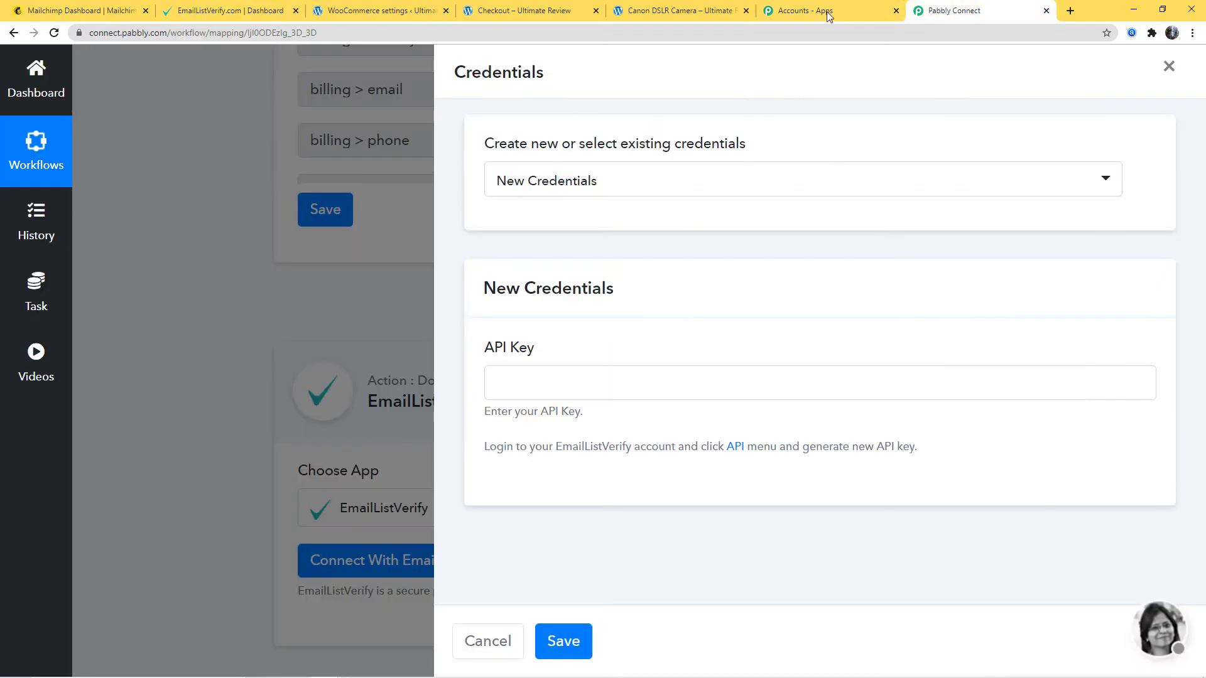
click(494, 380)
key(ctrl+v)
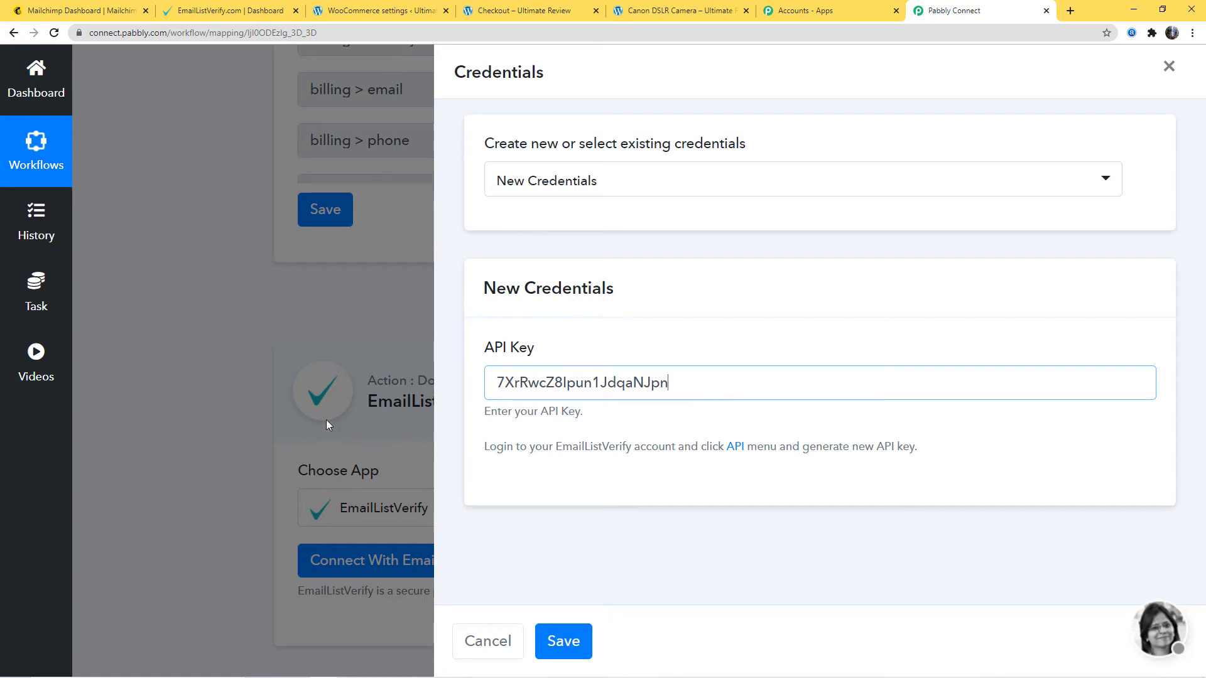
click(553, 640)
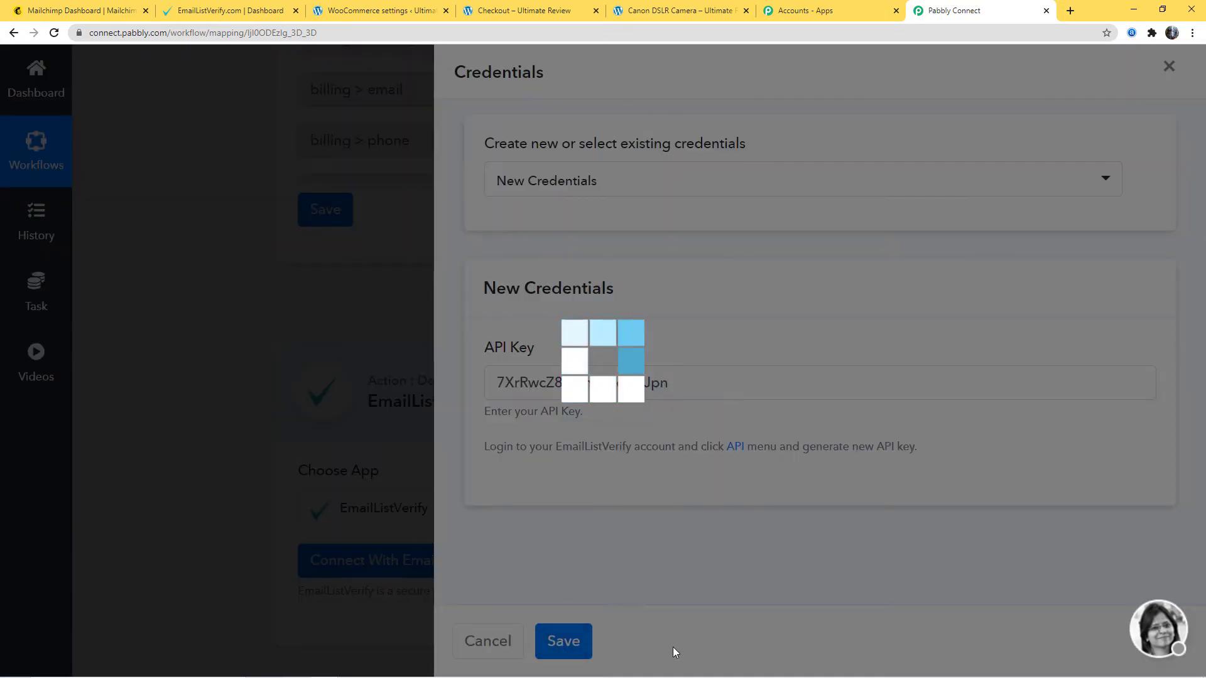
- Map the trigger's billing email to the required Email field of the EmailListVerify action and send a test request
scroll(942, 435, down, 4)
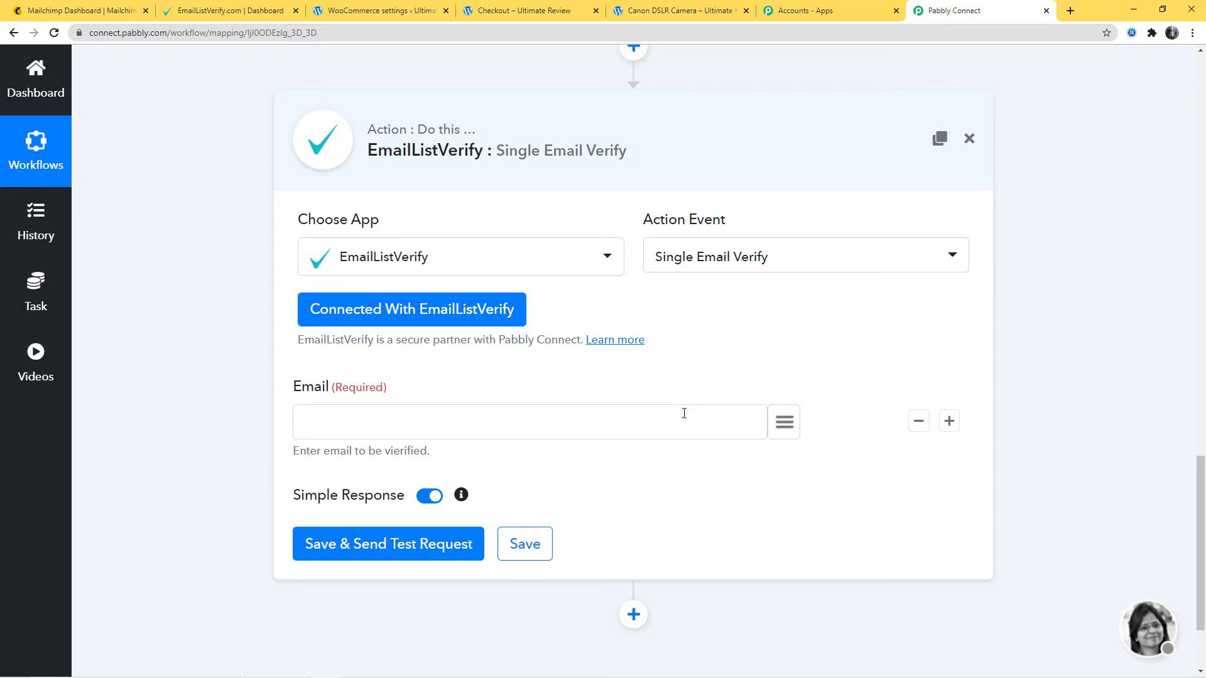
click(786, 428)
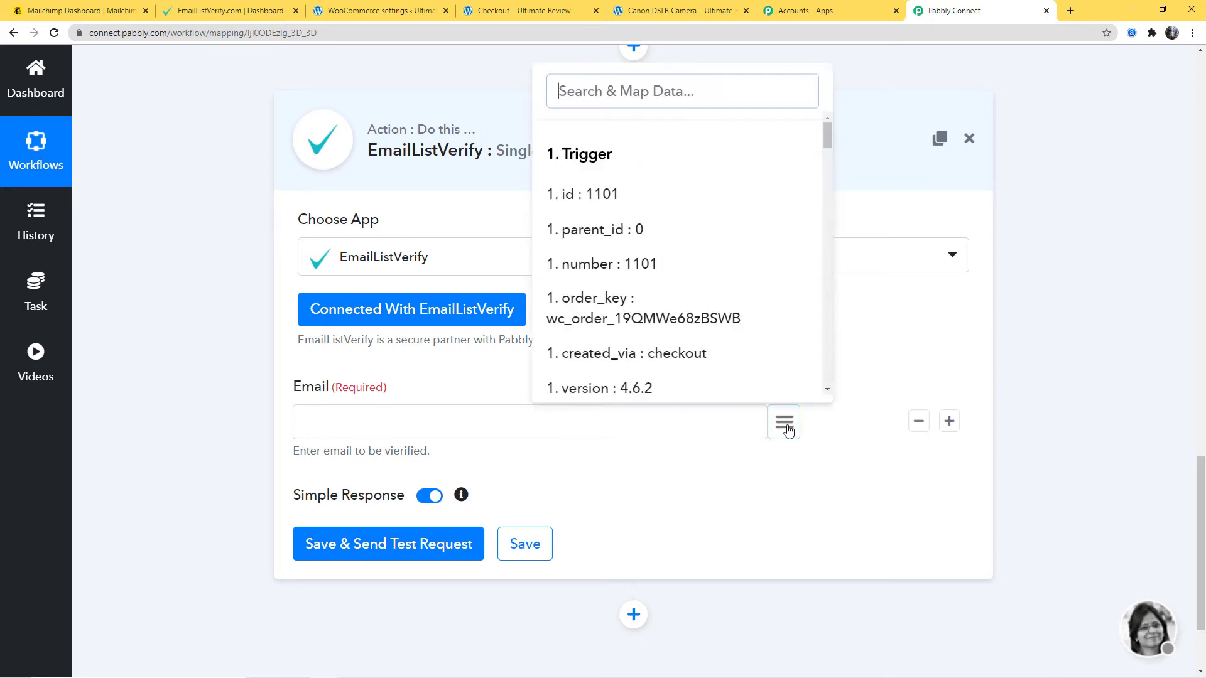
text(ema)
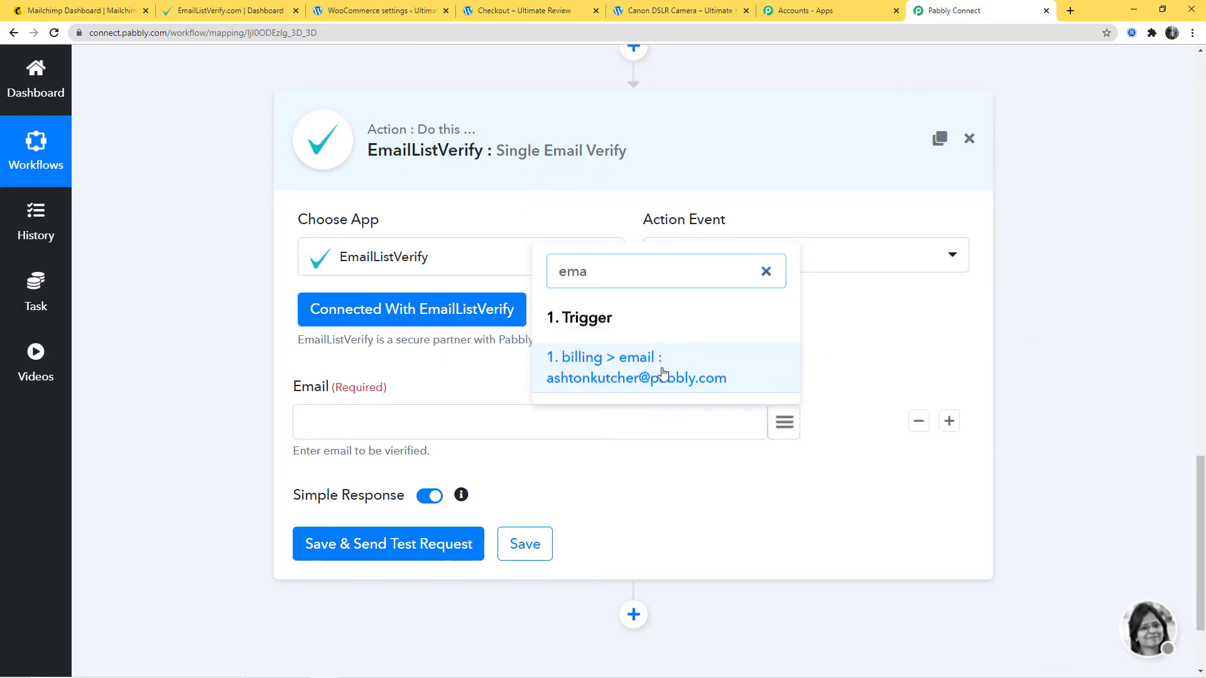
click(662, 373)
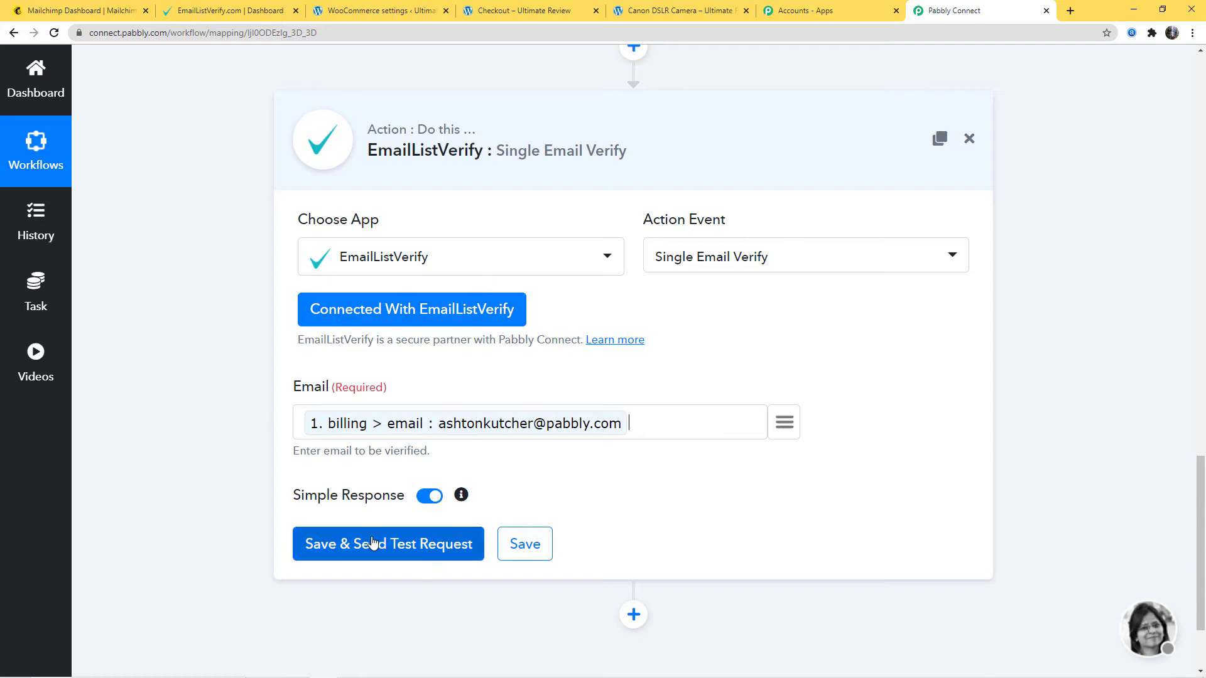
click(408, 547)
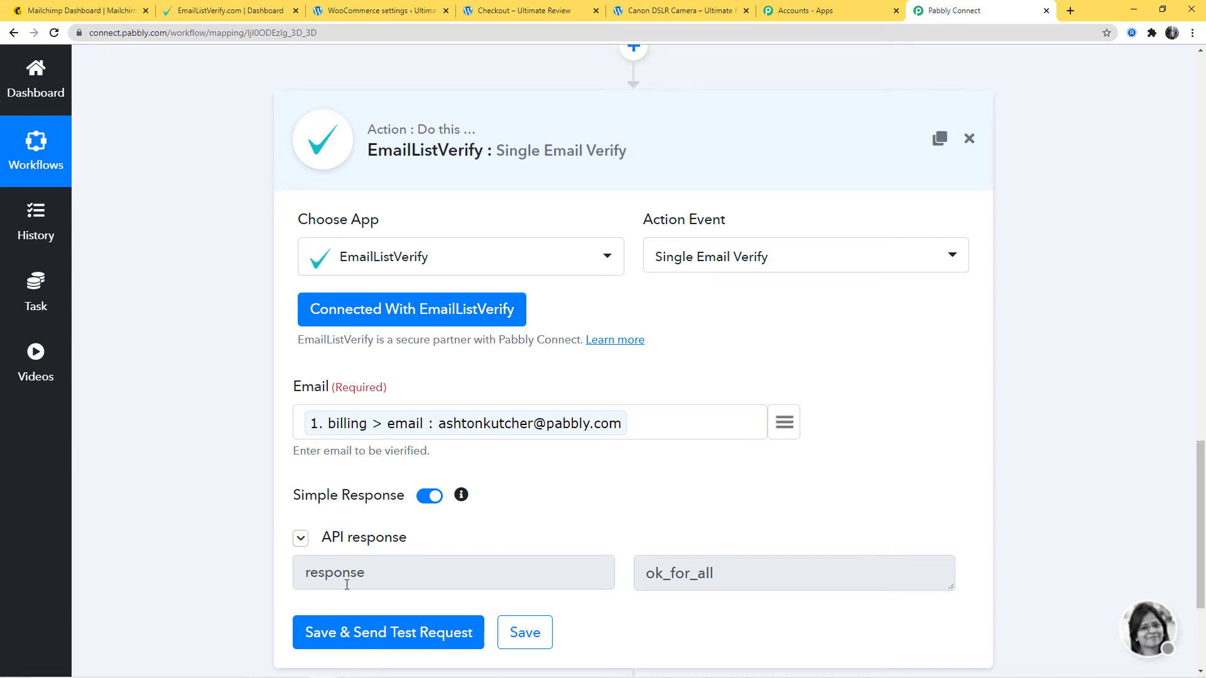
- Save the EmailListVerify action and review its mapped email and API response
scroll(1046, 506, down, 3)
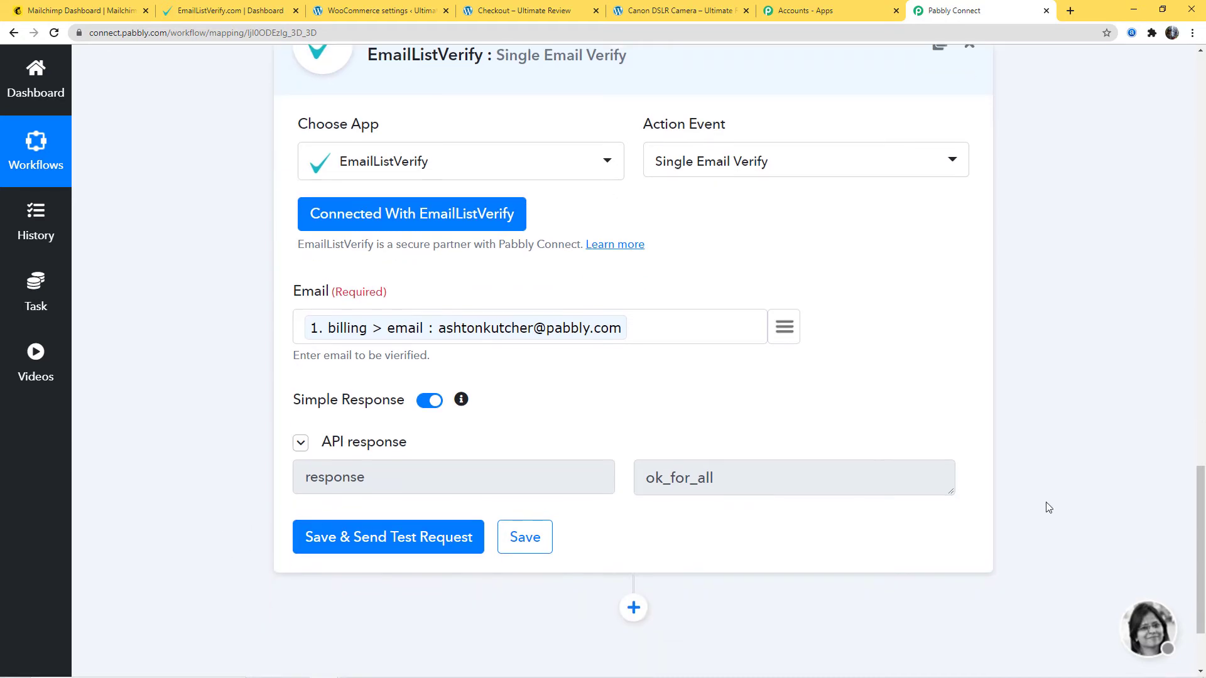
click(543, 453)
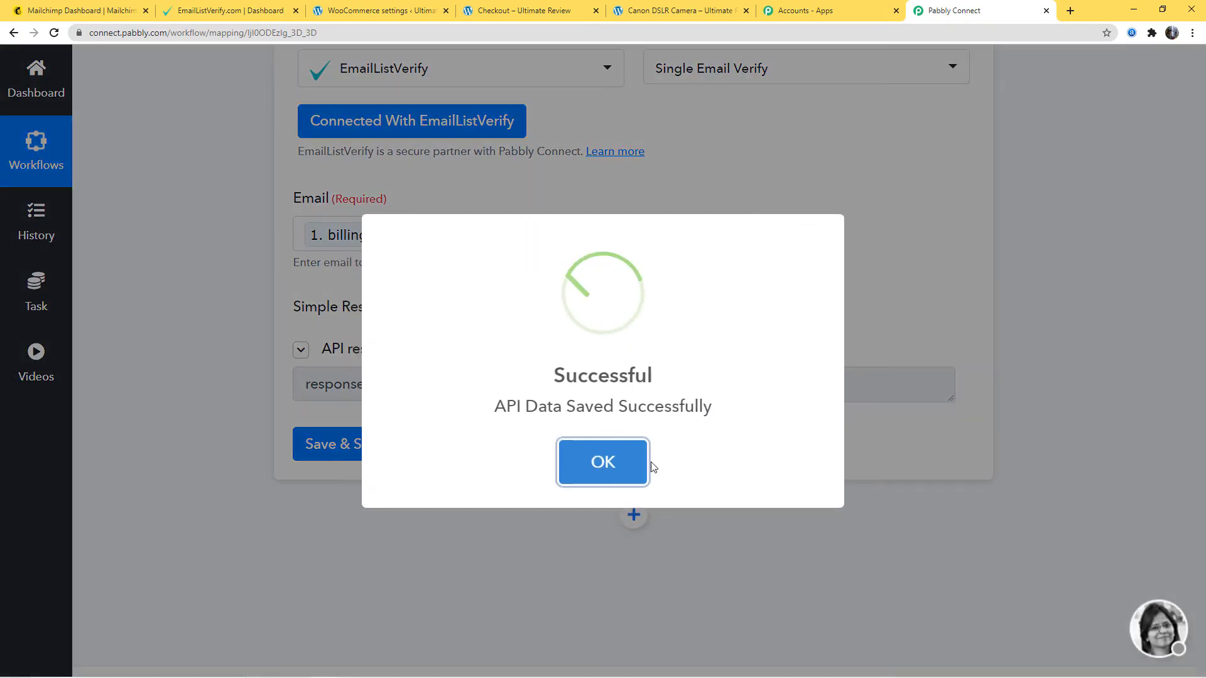
click(647, 462)
scroll(1057, 357, up, 2)
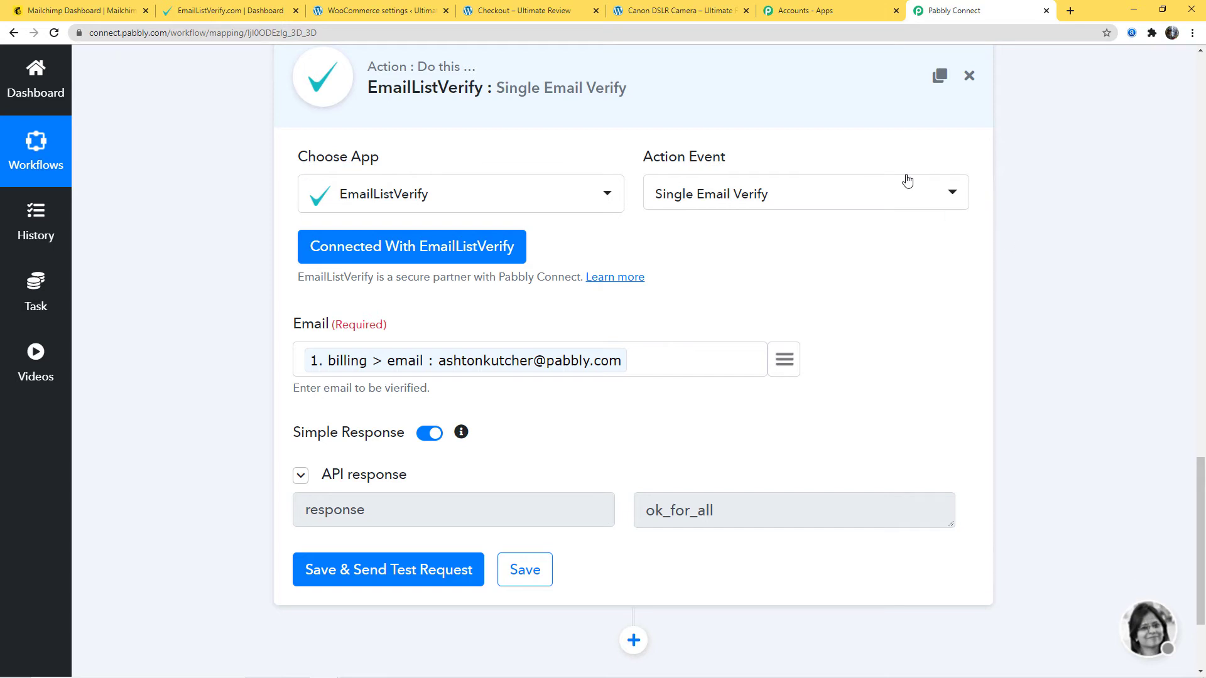
- Add a Filter step below the EmailListVerify action
scroll(1140, 306, down, 3)
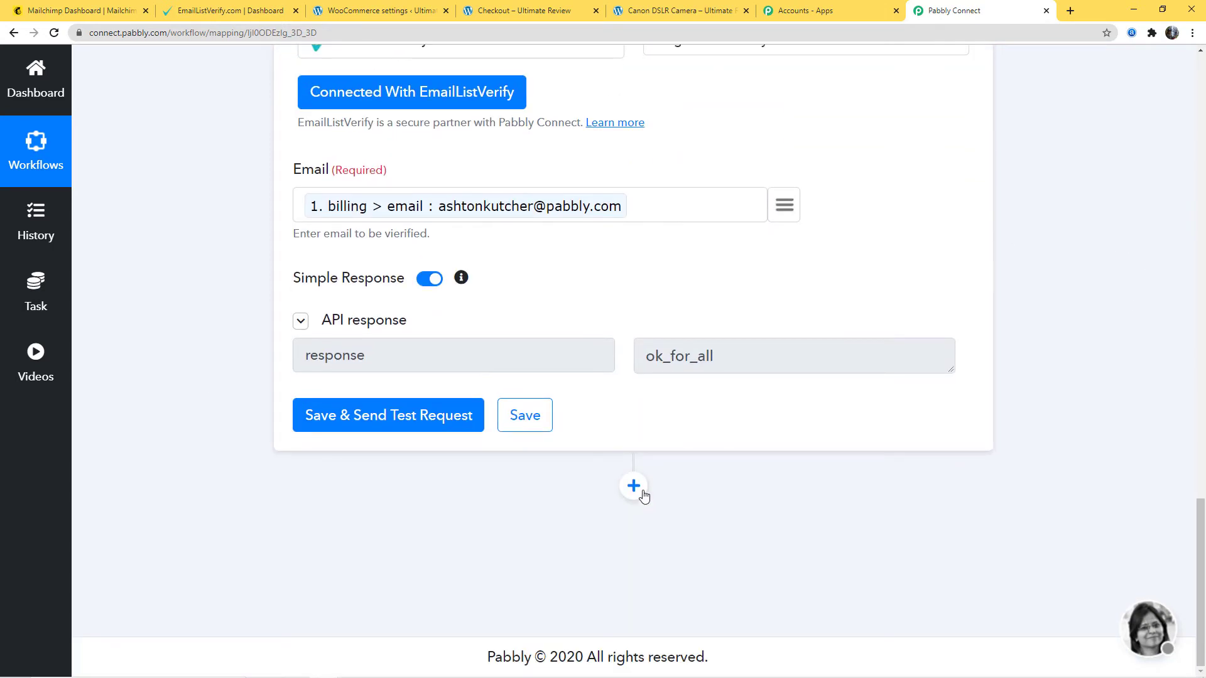
click(633, 486)
scroll(547, 440, down, 5)
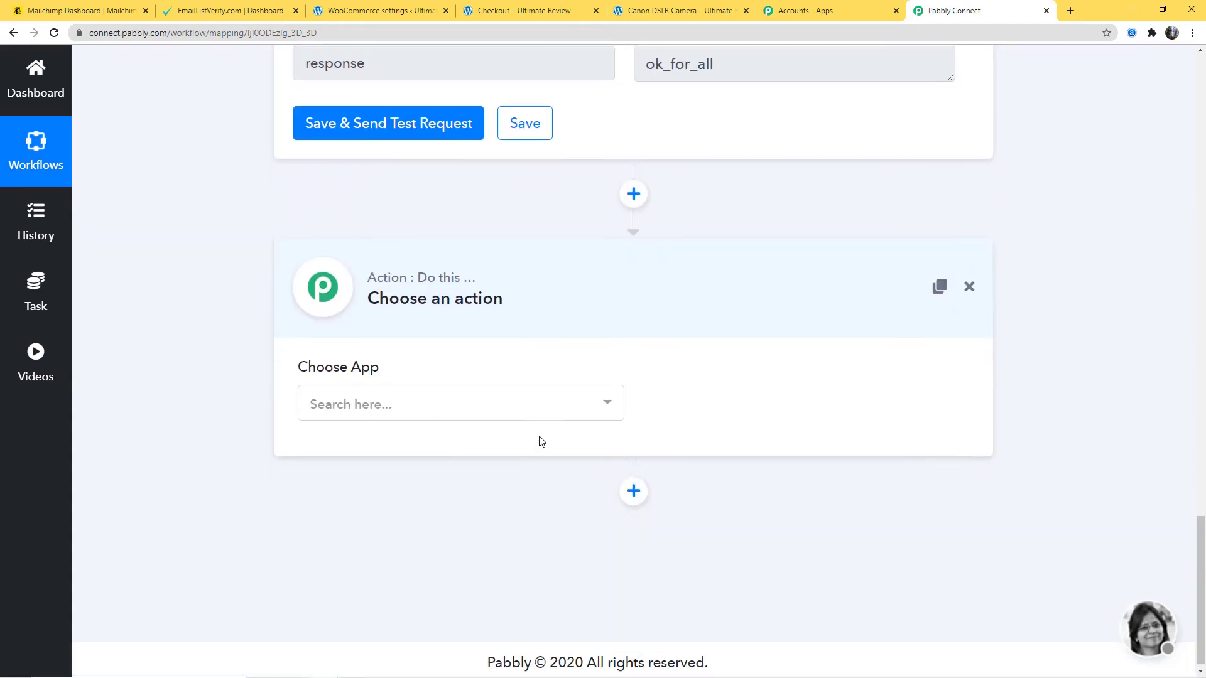
click(550, 402)
text(fil)
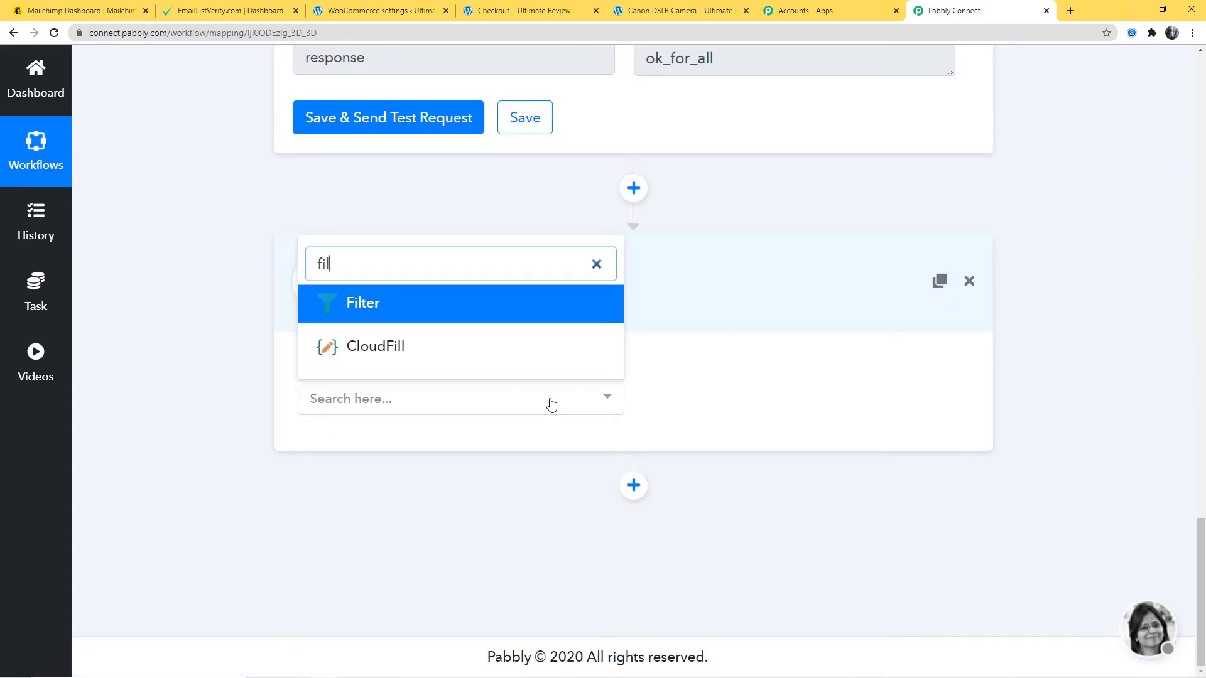
click(432, 308)
scroll(434, 312, down, 3)
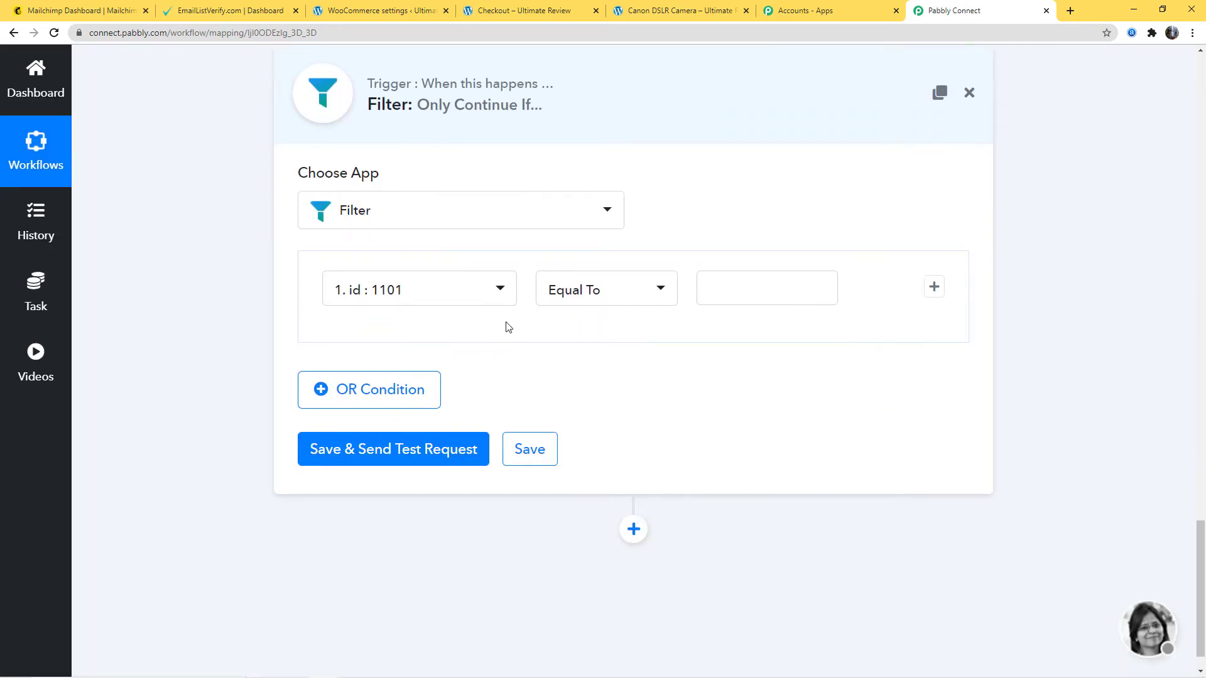
- Choose the EmailListVerify response as the field checked by the Filter condition
click(503, 293)
scroll(790, 247, up, 5)
scroll(787, 245, up, 2)
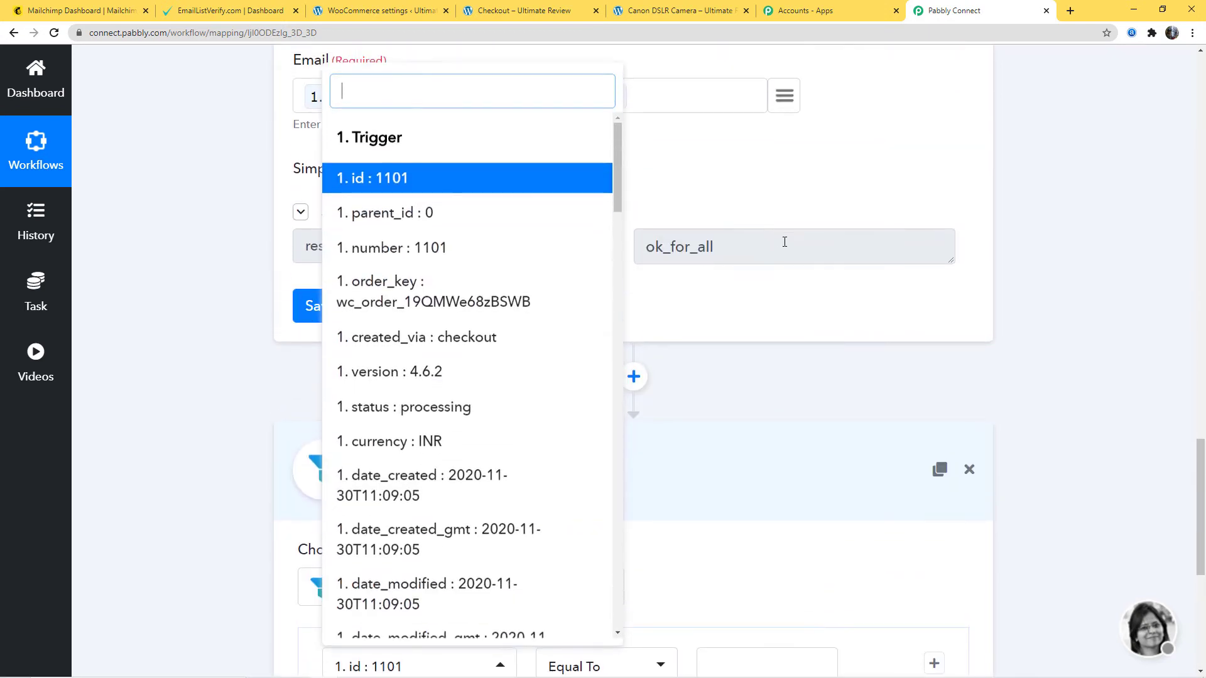
click(943, 322)
scroll(812, 526, down, 4)
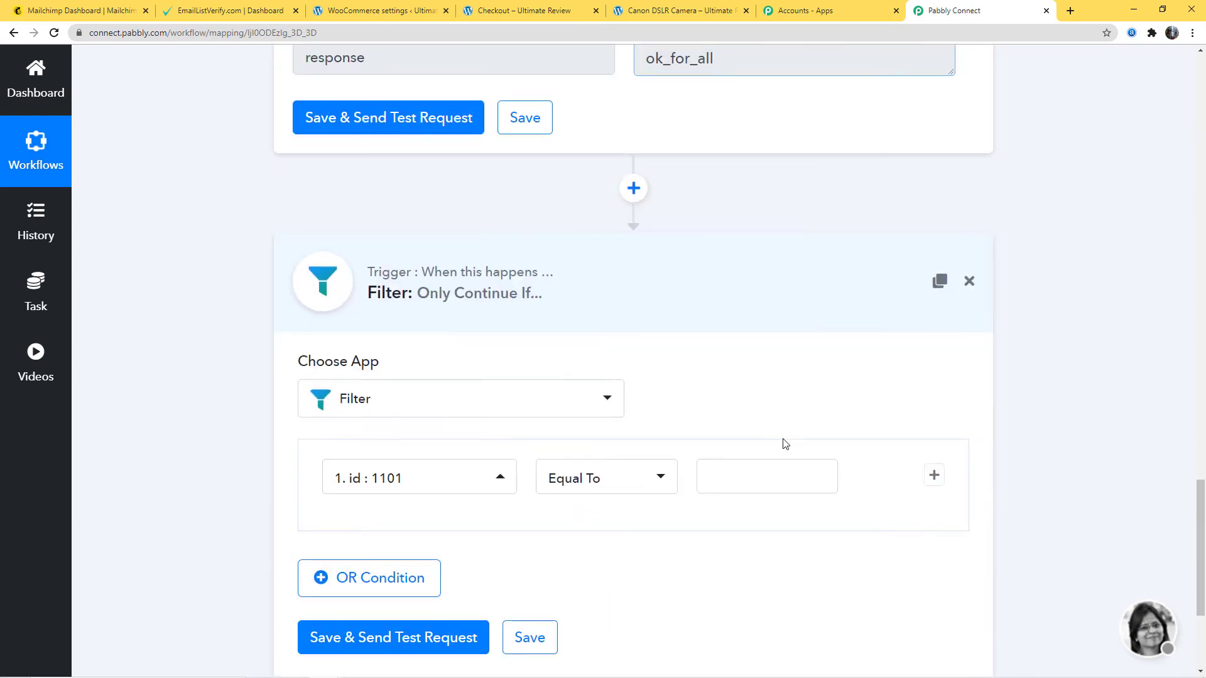
click(501, 478)
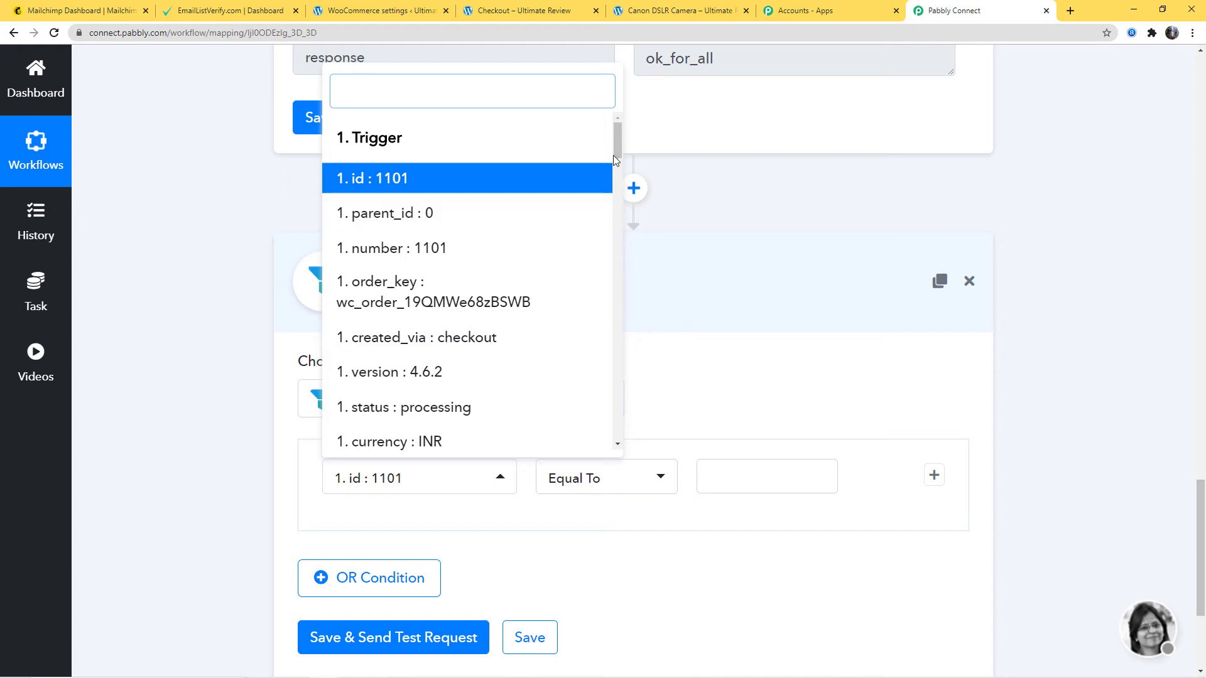
drag(613, 156, 619, 433)
click(470, 439)
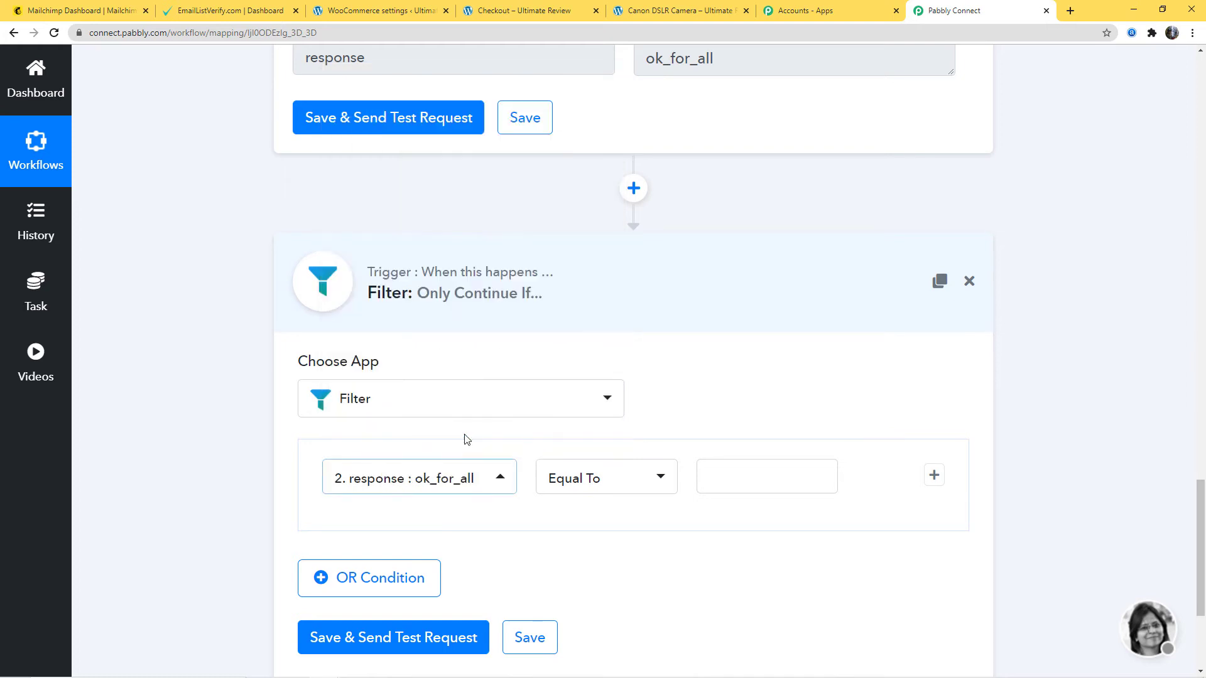
- Set the Filter condition's comparison value to ok_for_all, then save the filter and send a test request
scroll(767, 350, up, 3)
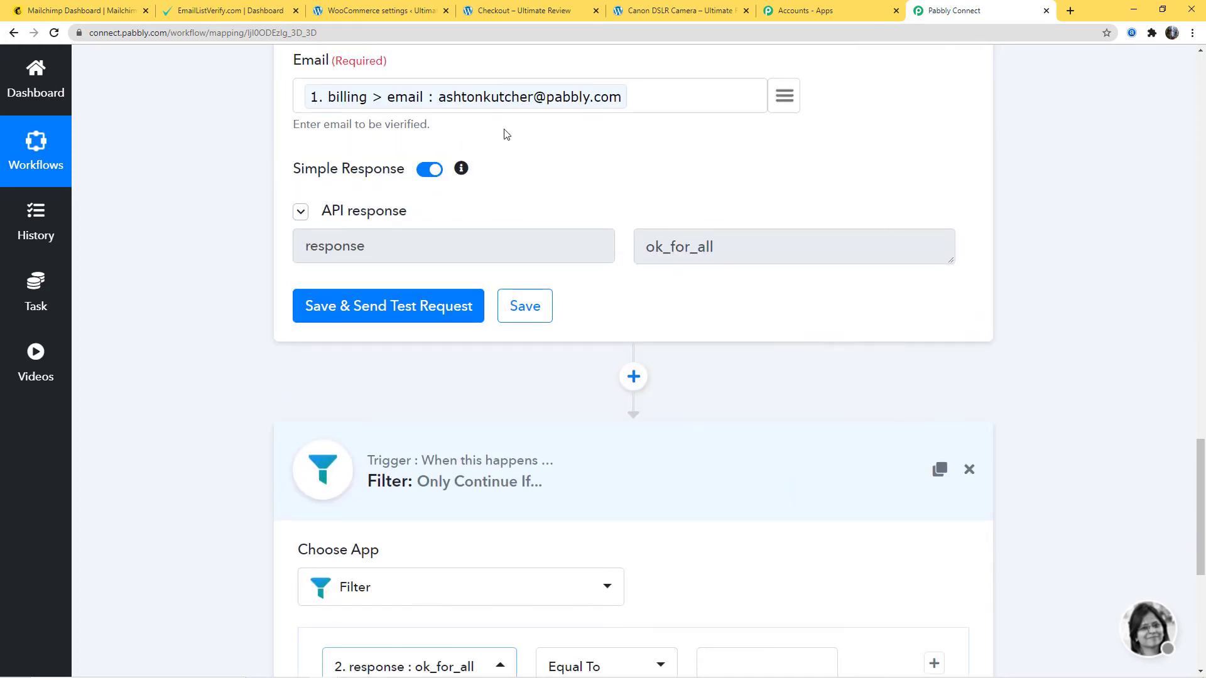
drag(714, 253, 644, 256)
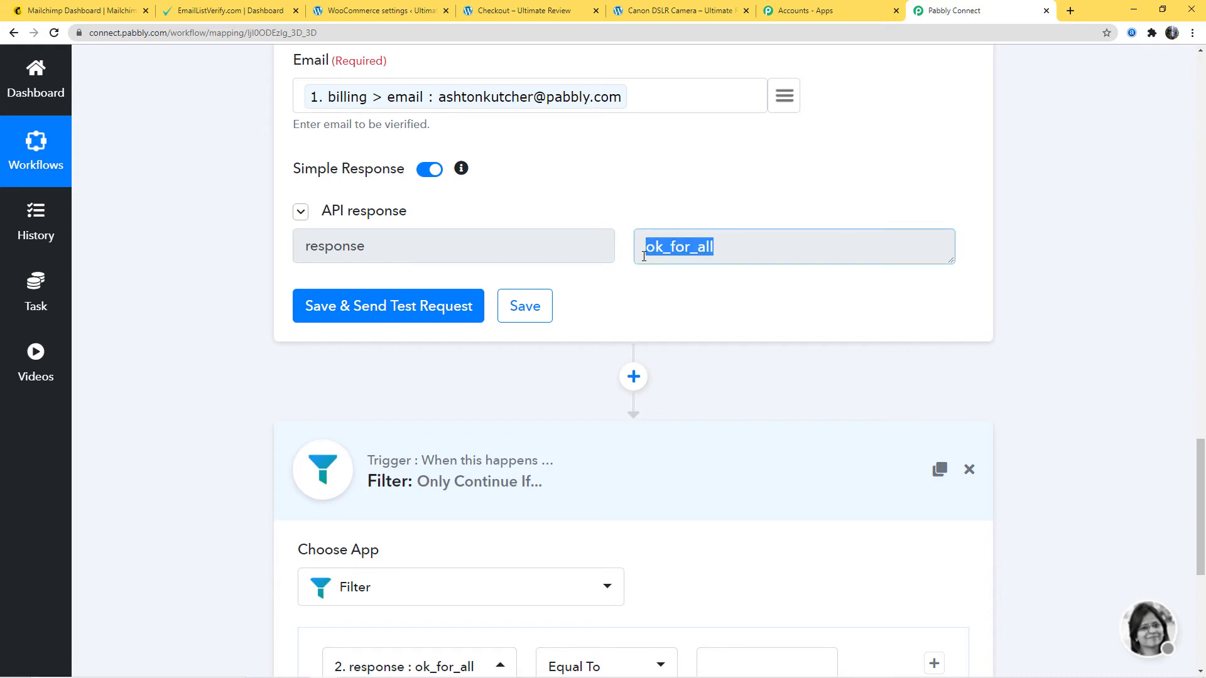
click(714, 183)
scroll(743, 490, down, 3)
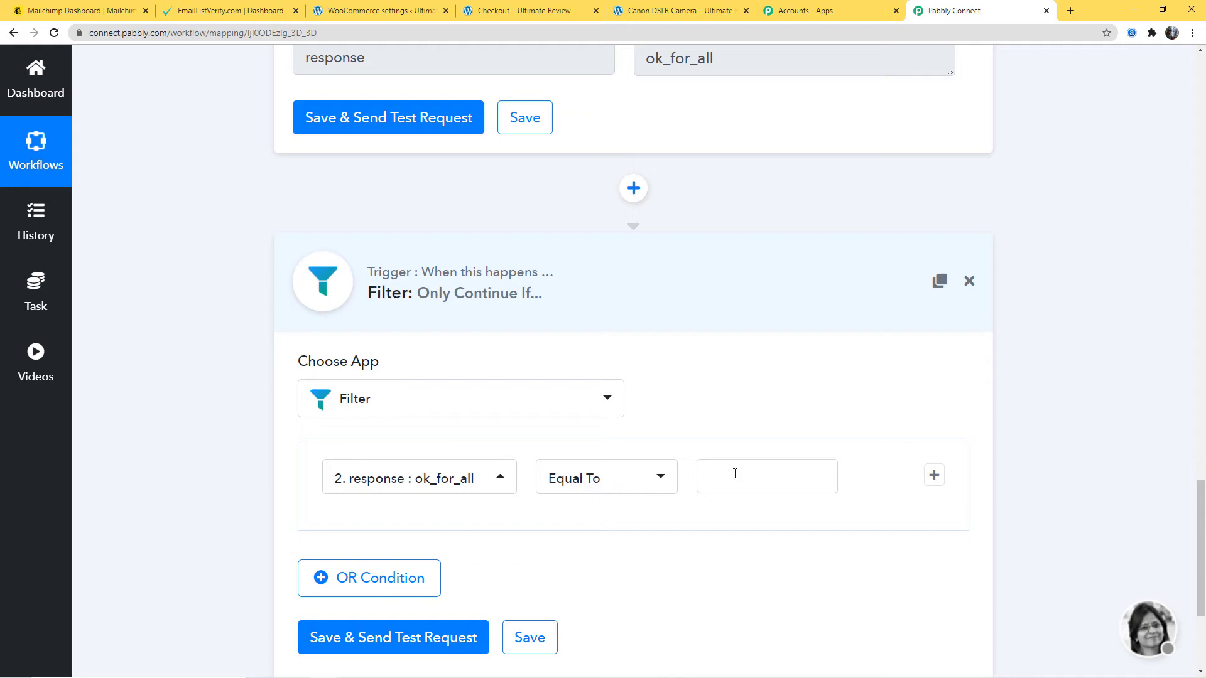
click(736, 474)
text(ok)
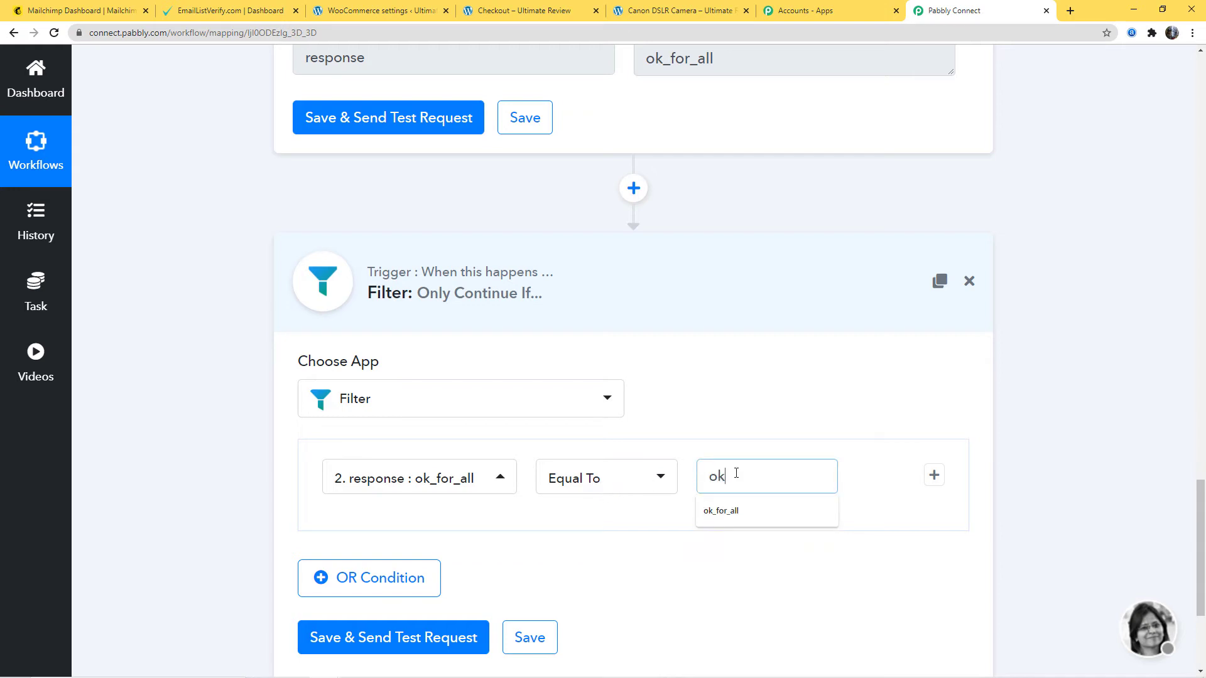
click(721, 511)
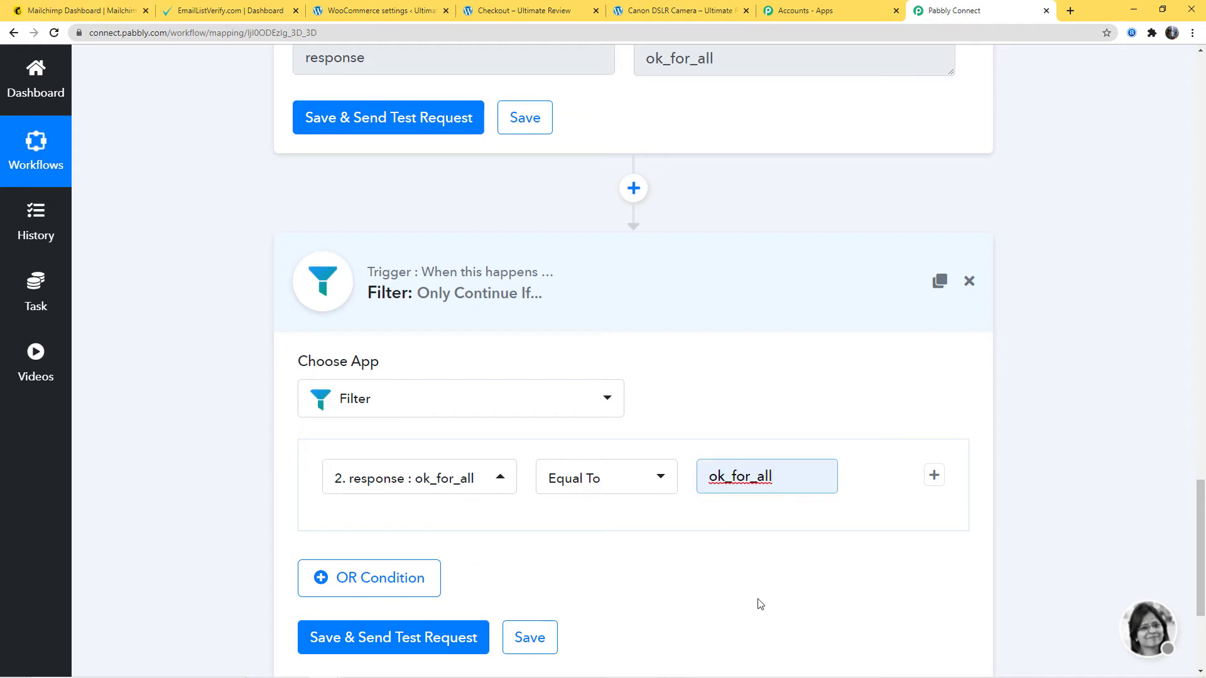
click(417, 646)
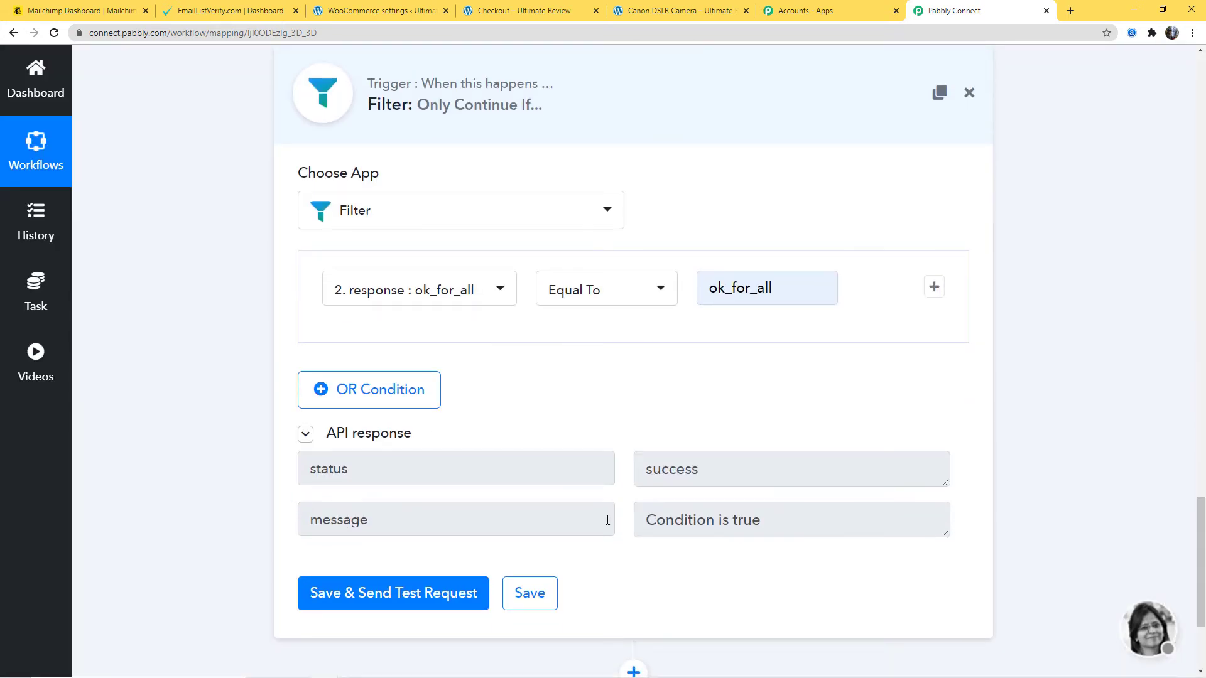
- Add an action step below the Filter using the MailChimp app with the Add New Member event
scroll(1018, 295, up, 6)
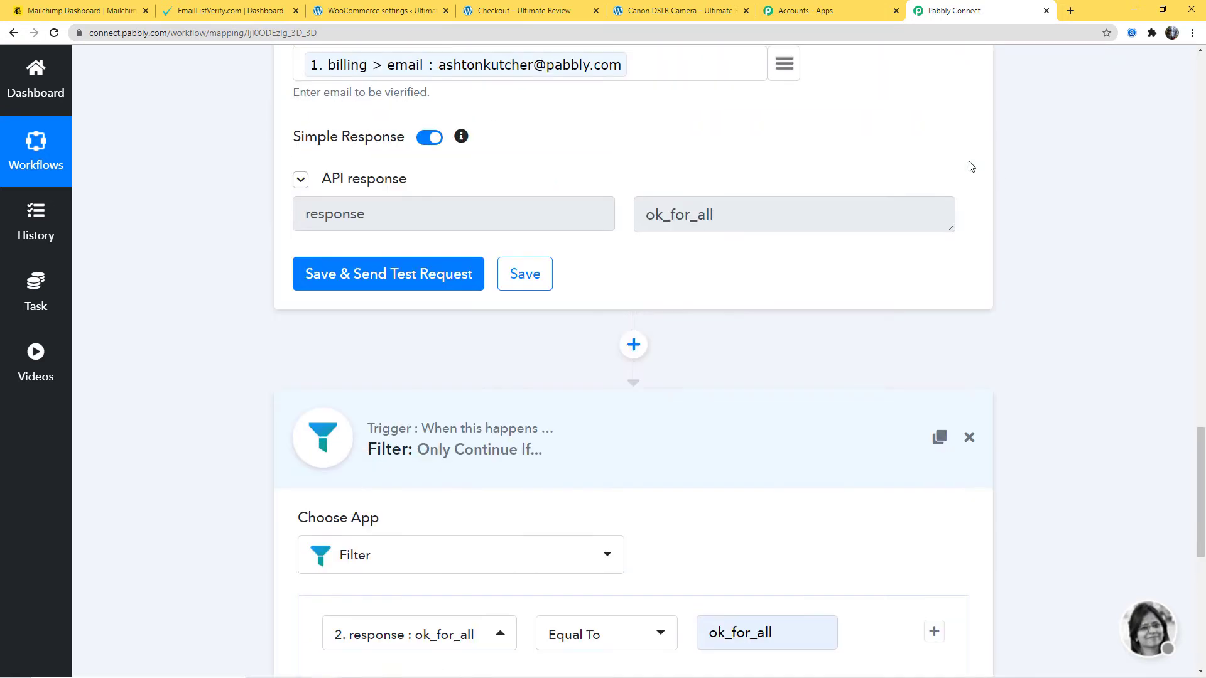
scroll(842, 421, down, 3)
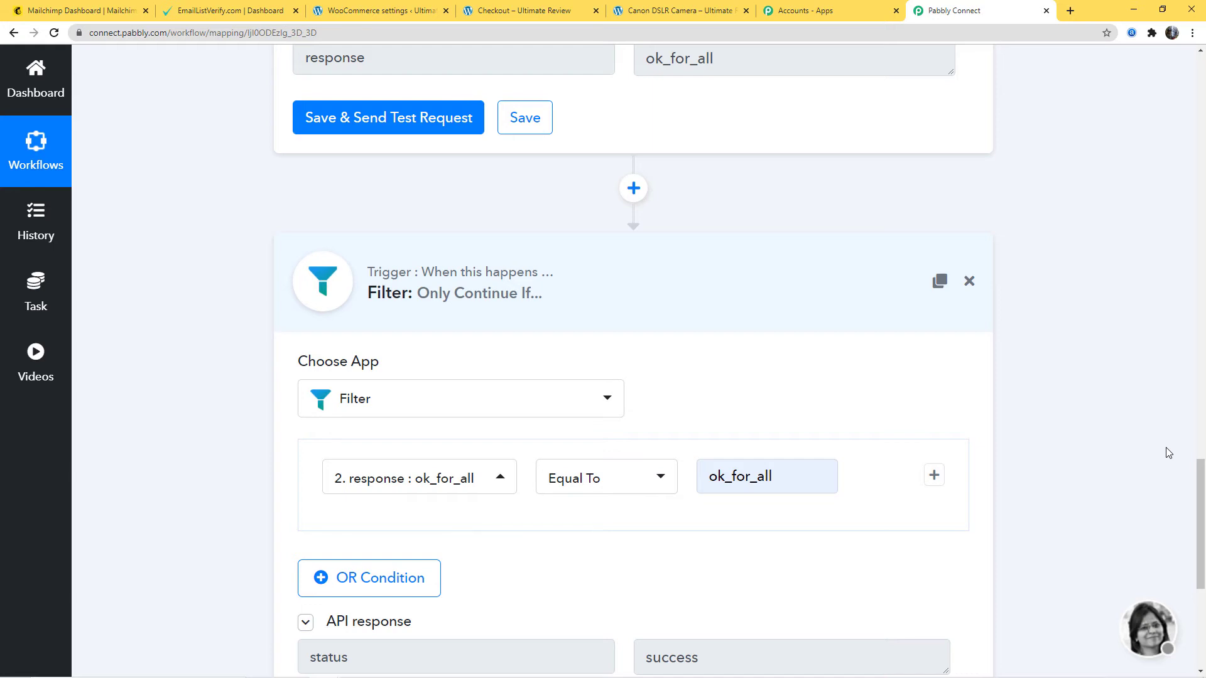
scroll(1095, 463, up, 3)
scroll(1100, 464, down, 4)
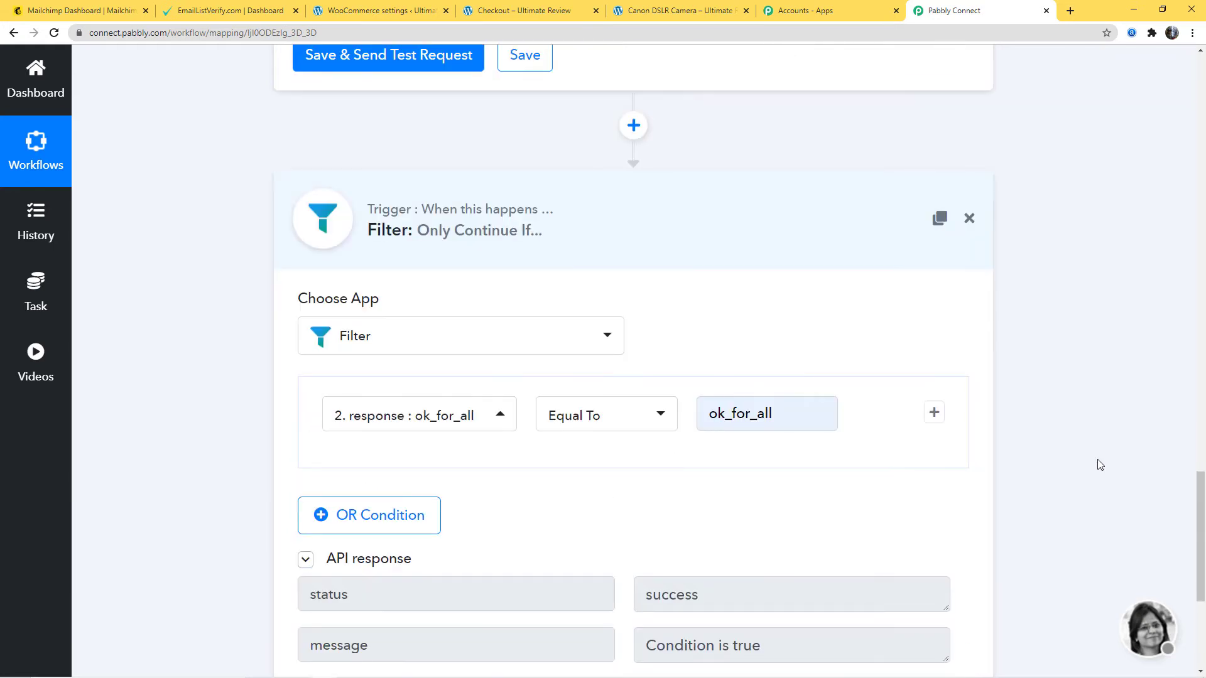
scroll(1099, 464, down, 5)
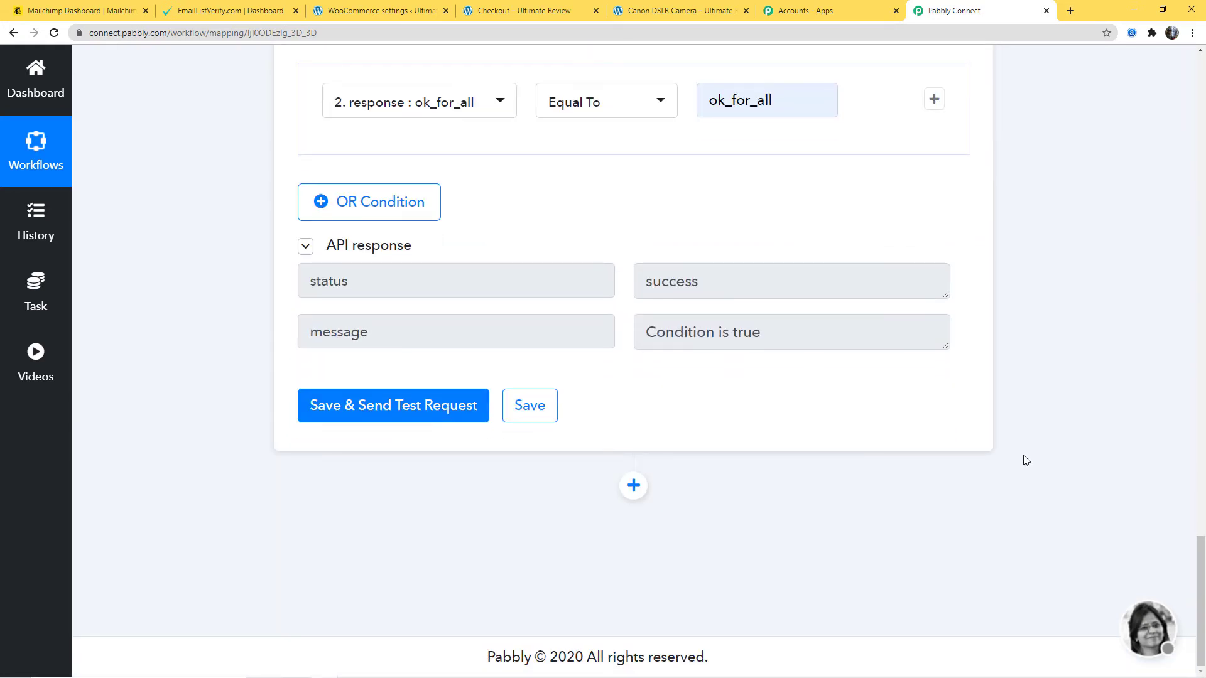
click(634, 486)
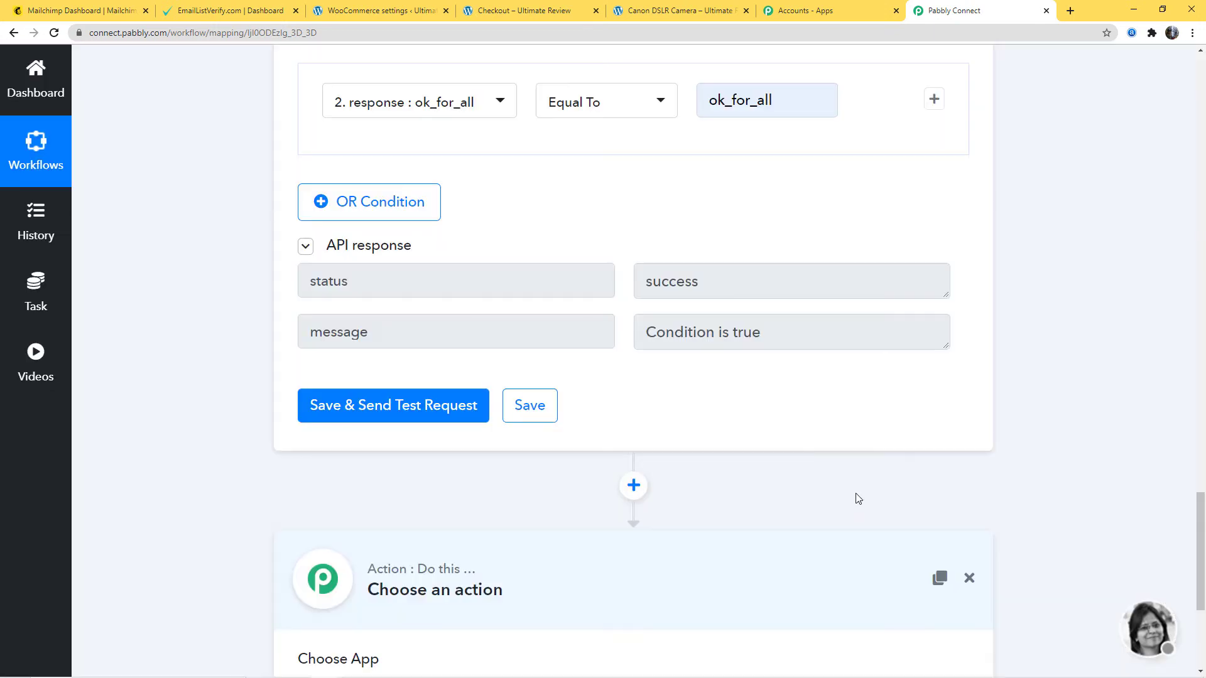
click(588, 448)
text(ma)
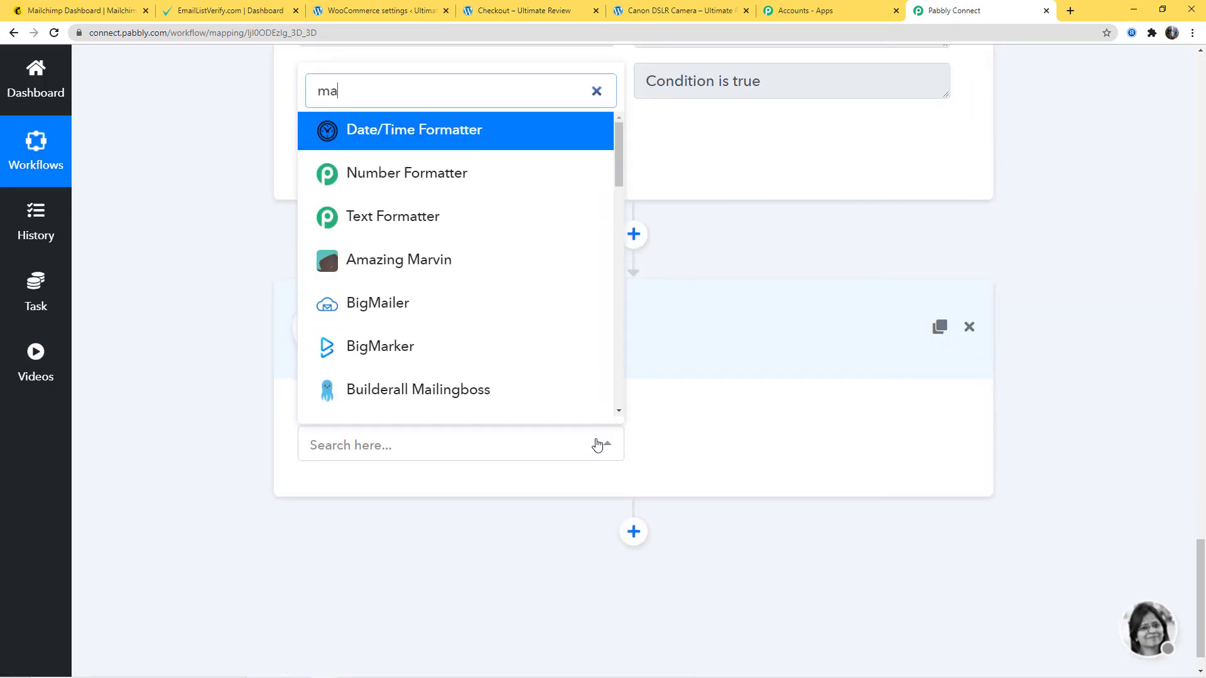
text(ilch)
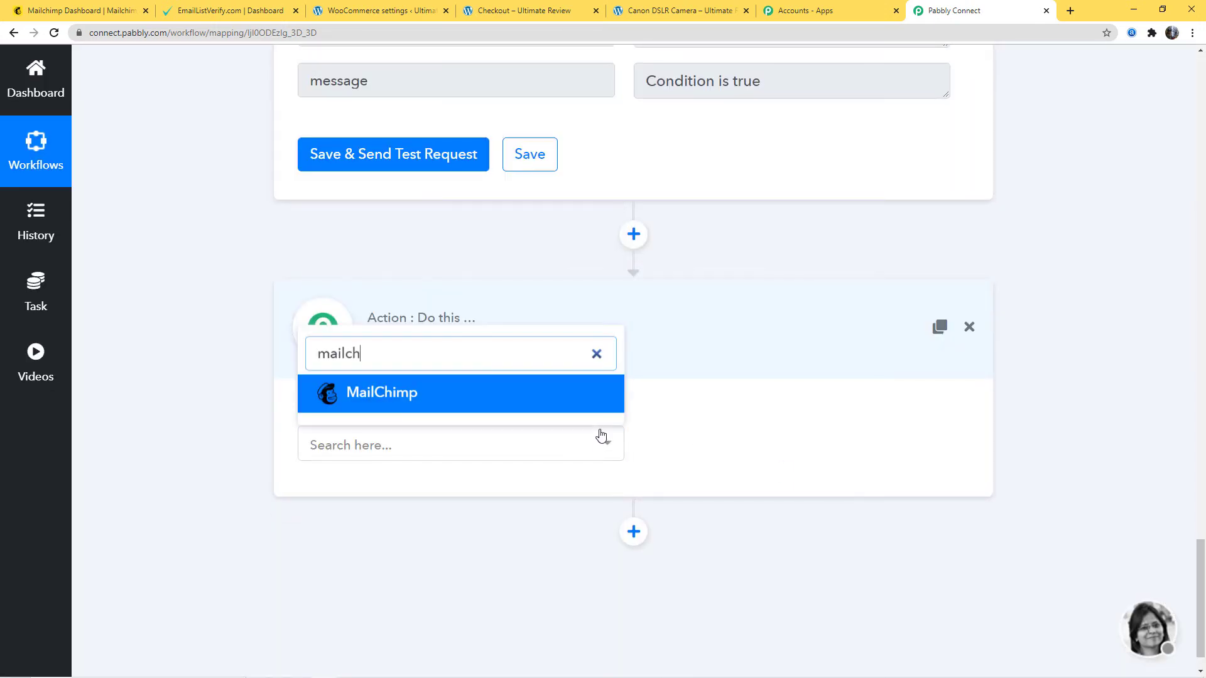
click(525, 396)
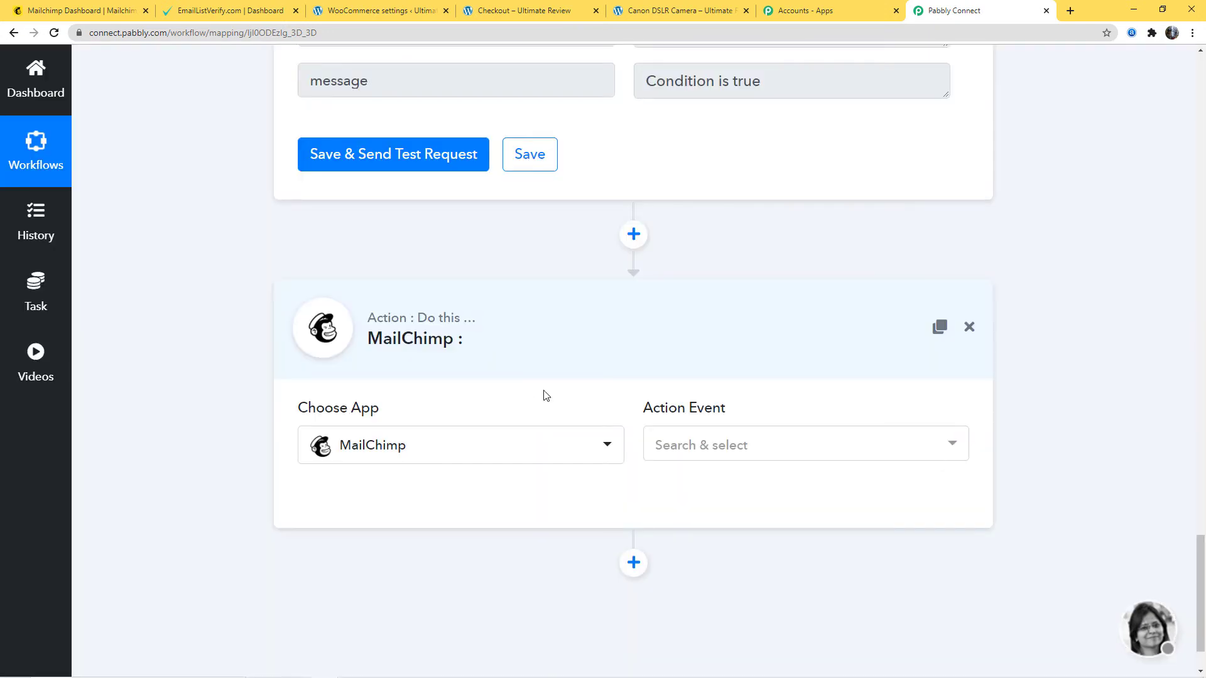
click(703, 447)
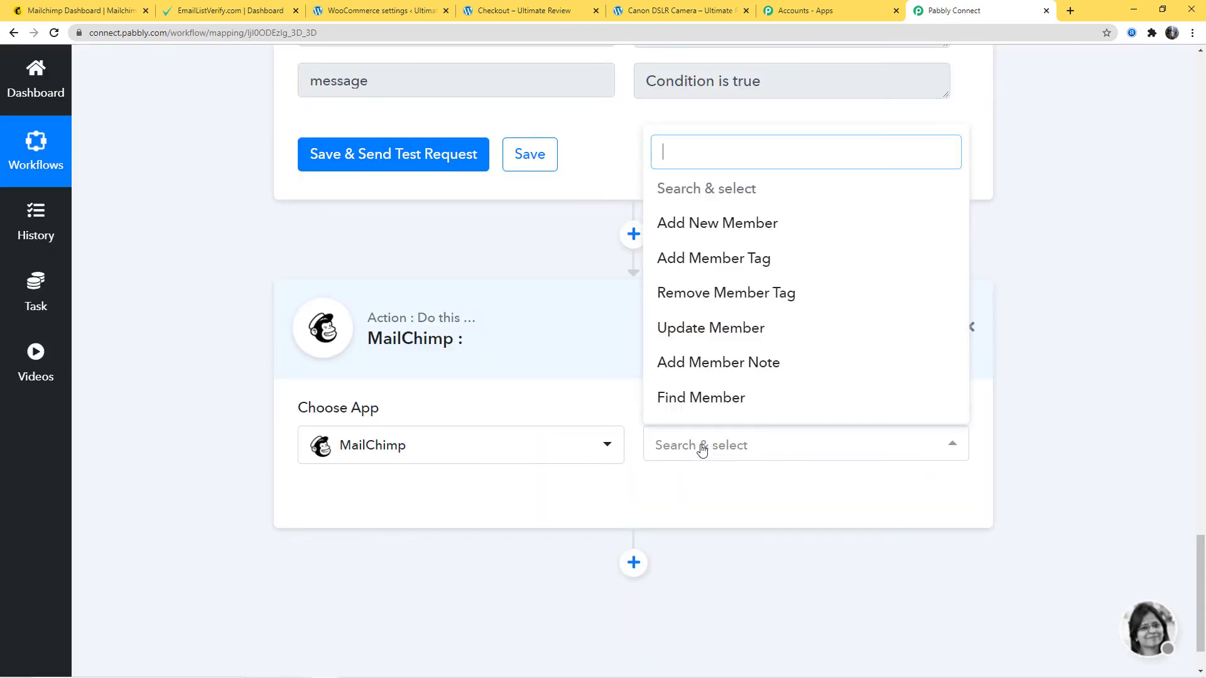
click(717, 233)
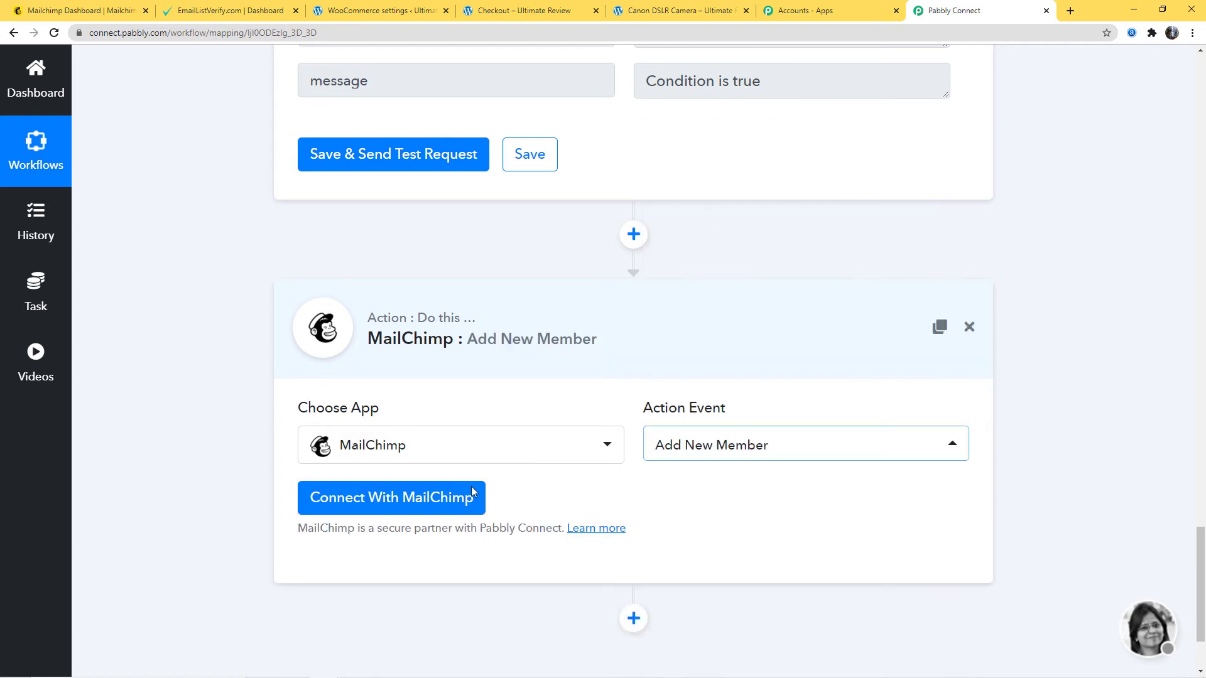
- Start connecting MailChimp with New Credentials and read the hint on where to find the API key
click(361, 501)
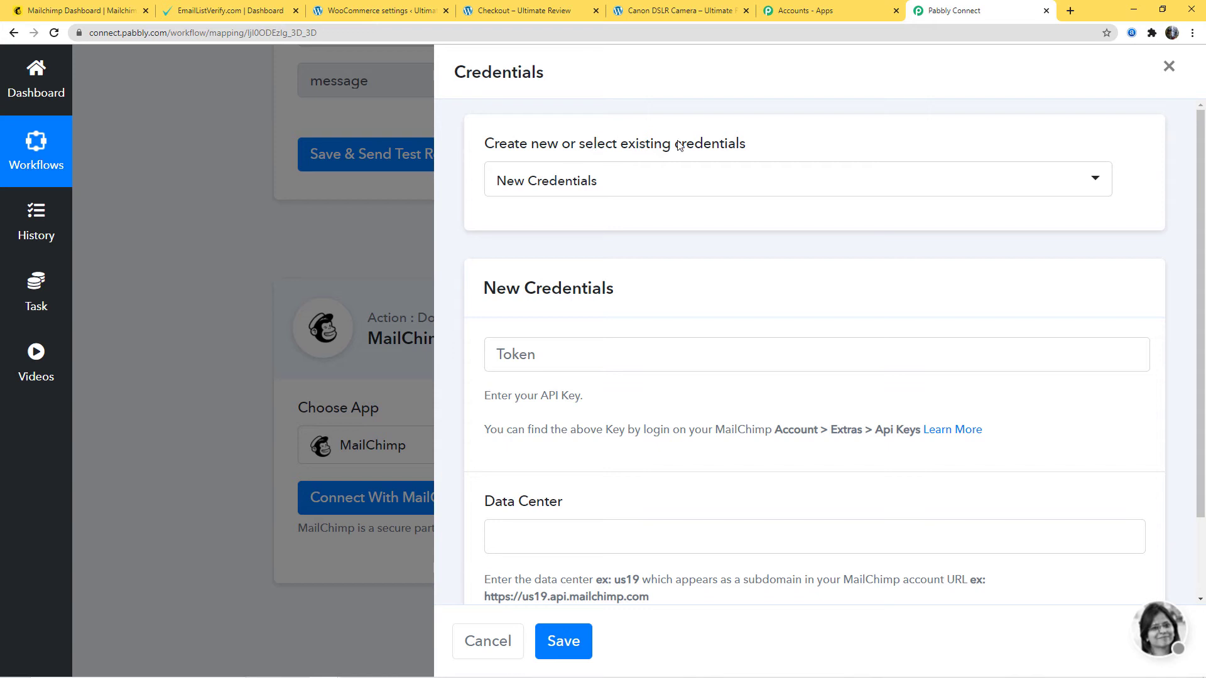
click(692, 180)
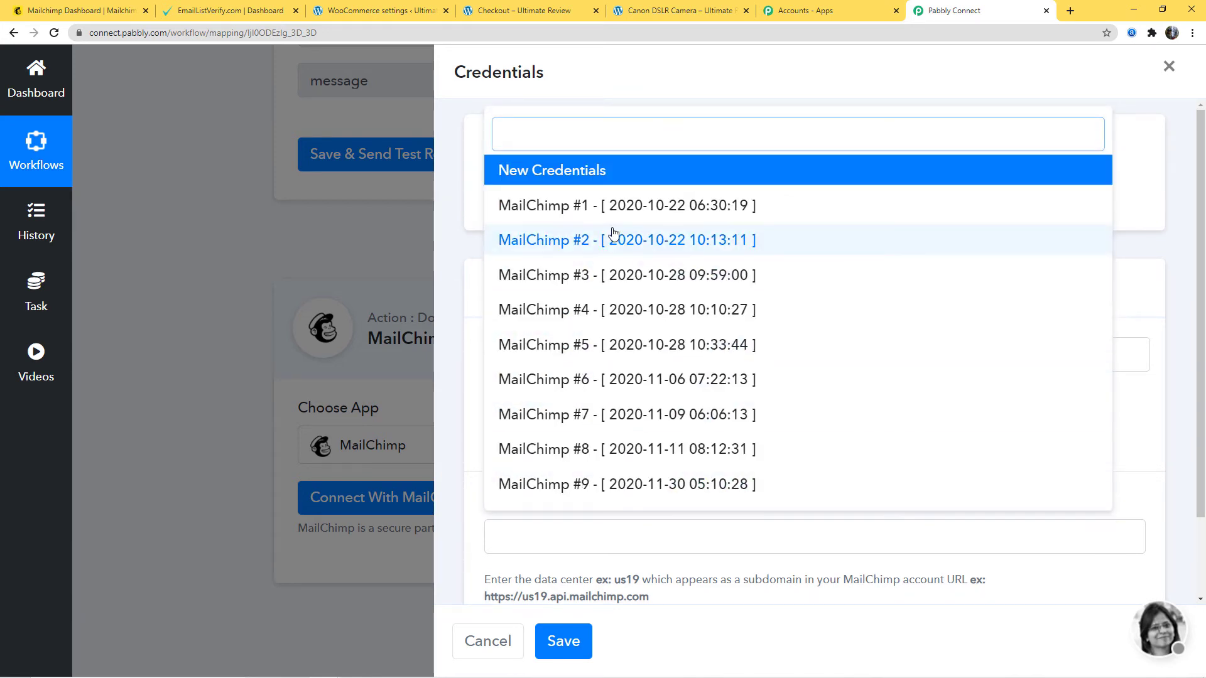
click(583, 170)
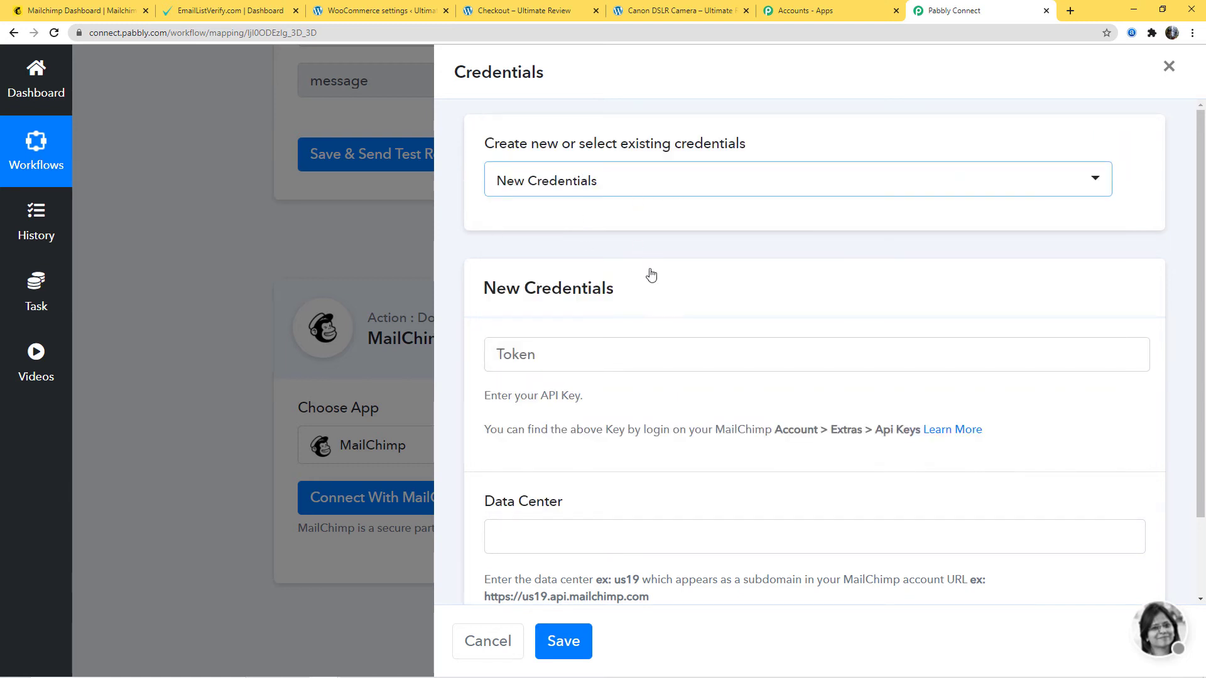
click(530, 360)
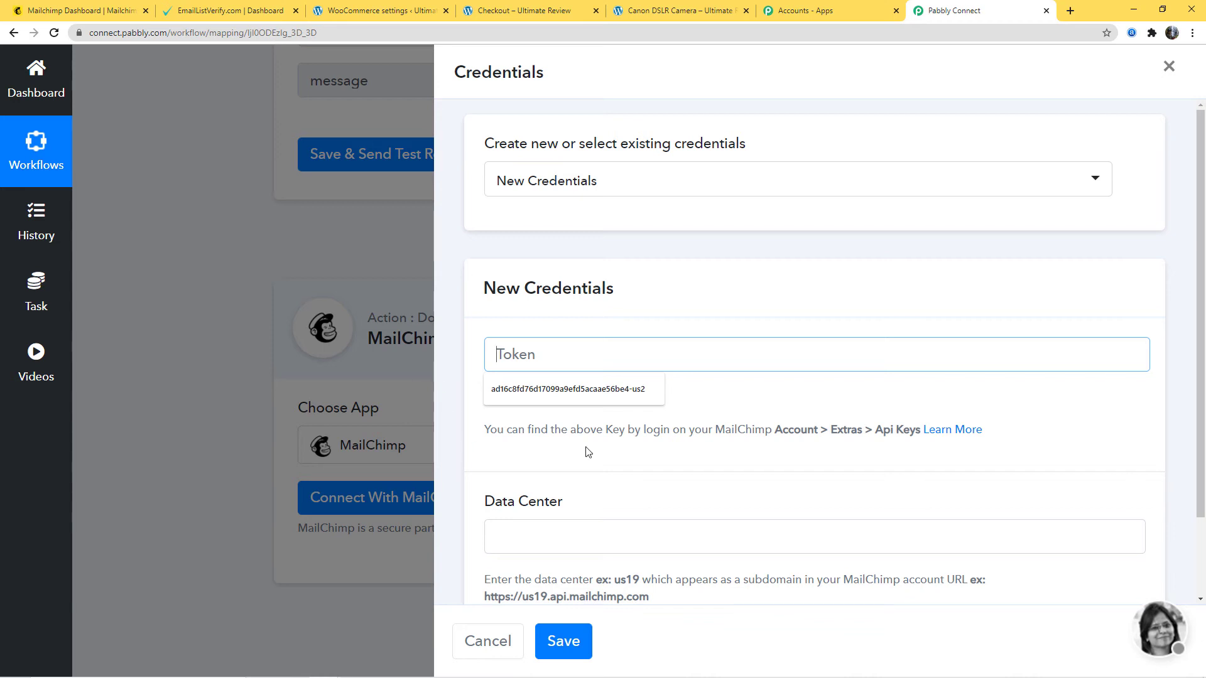
drag(528, 436, 878, 433)
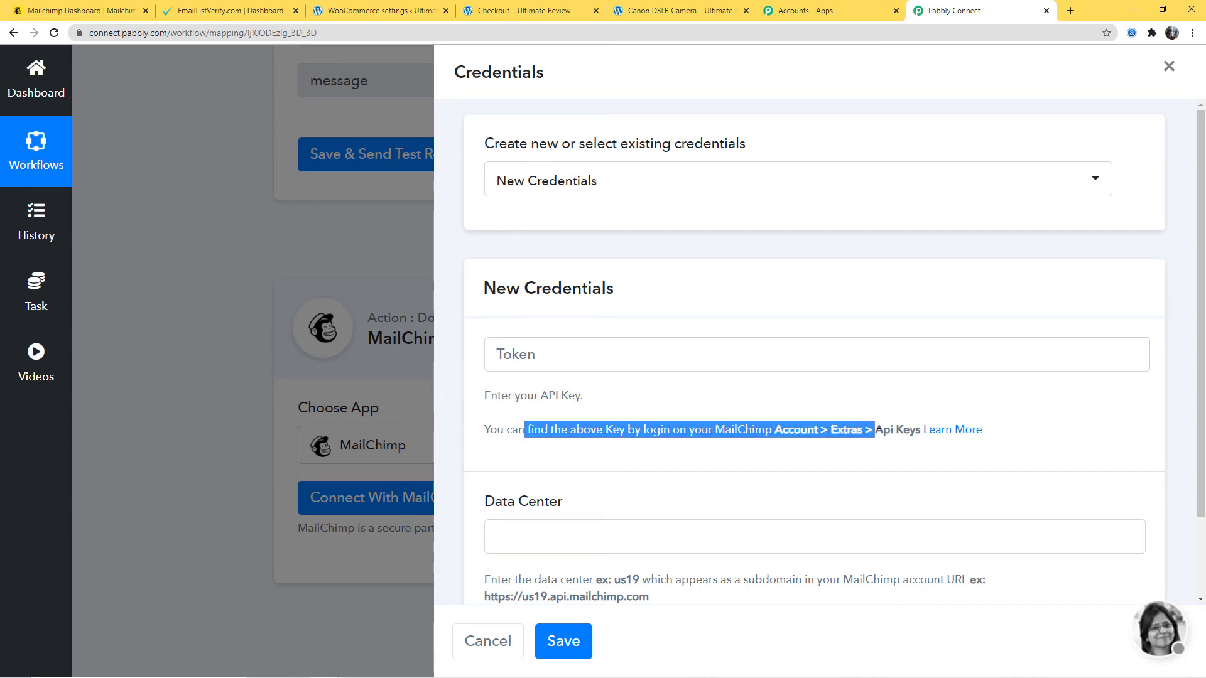
click(1047, 435)
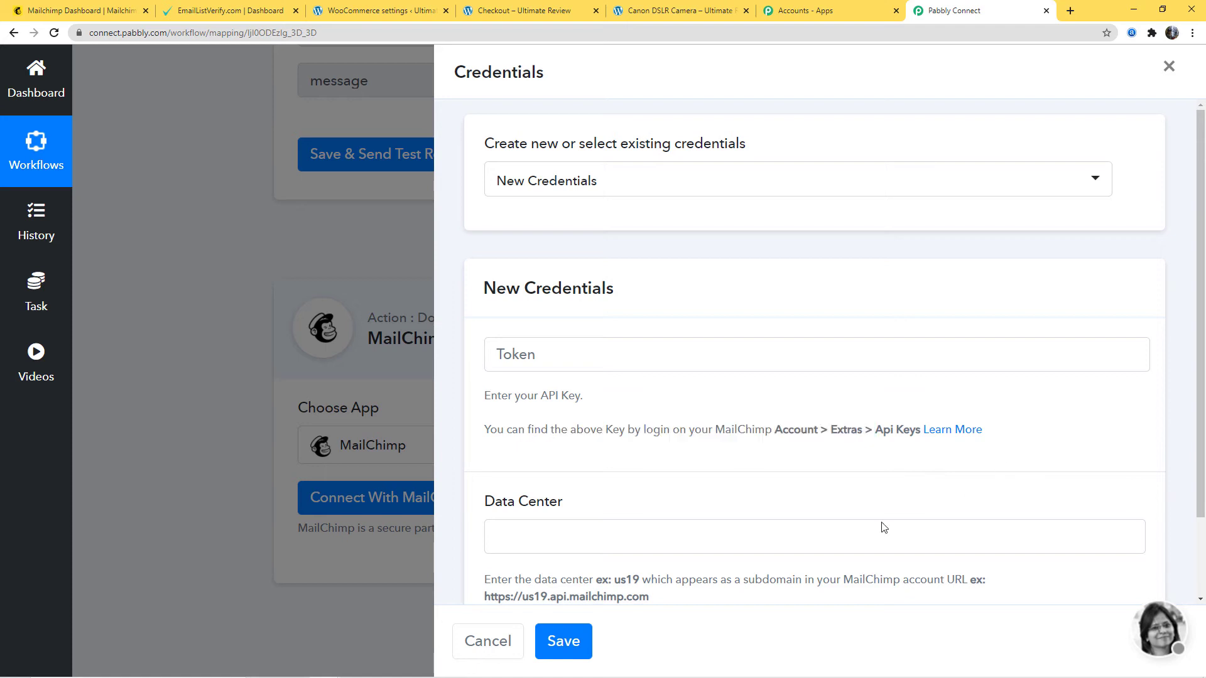
- Switch to Mailchimp, open the API keys page under the account's Extras and copy the existing API key
click(67, 12)
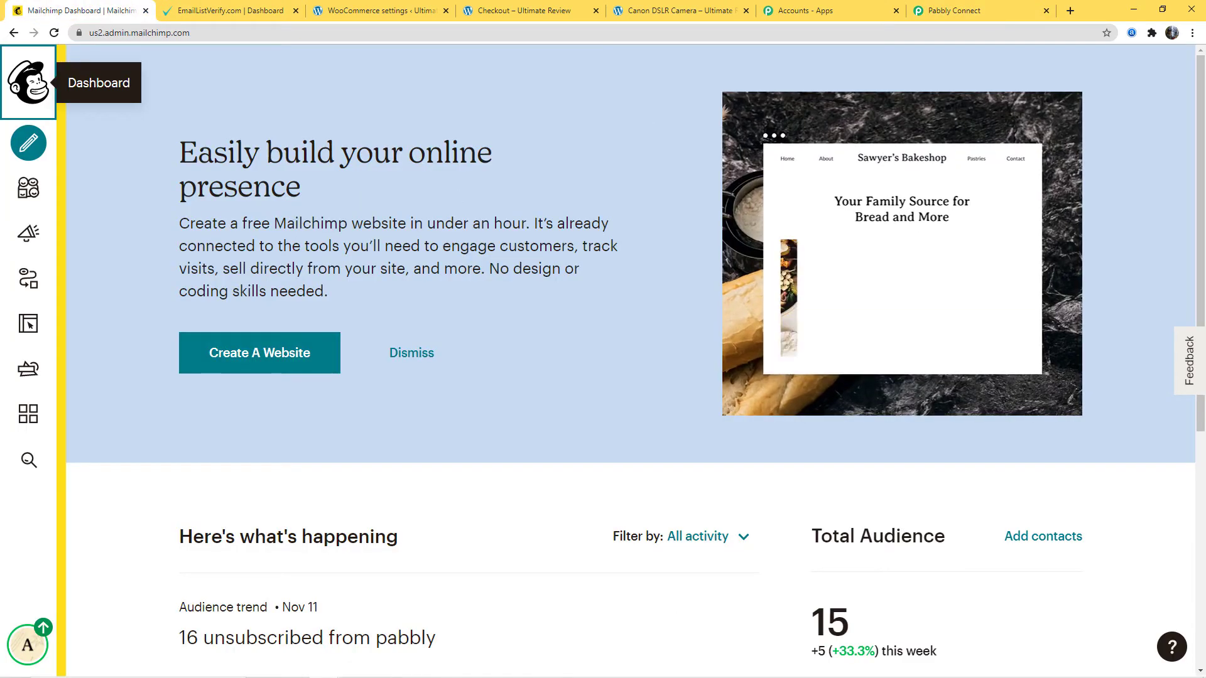
click(69, 636)
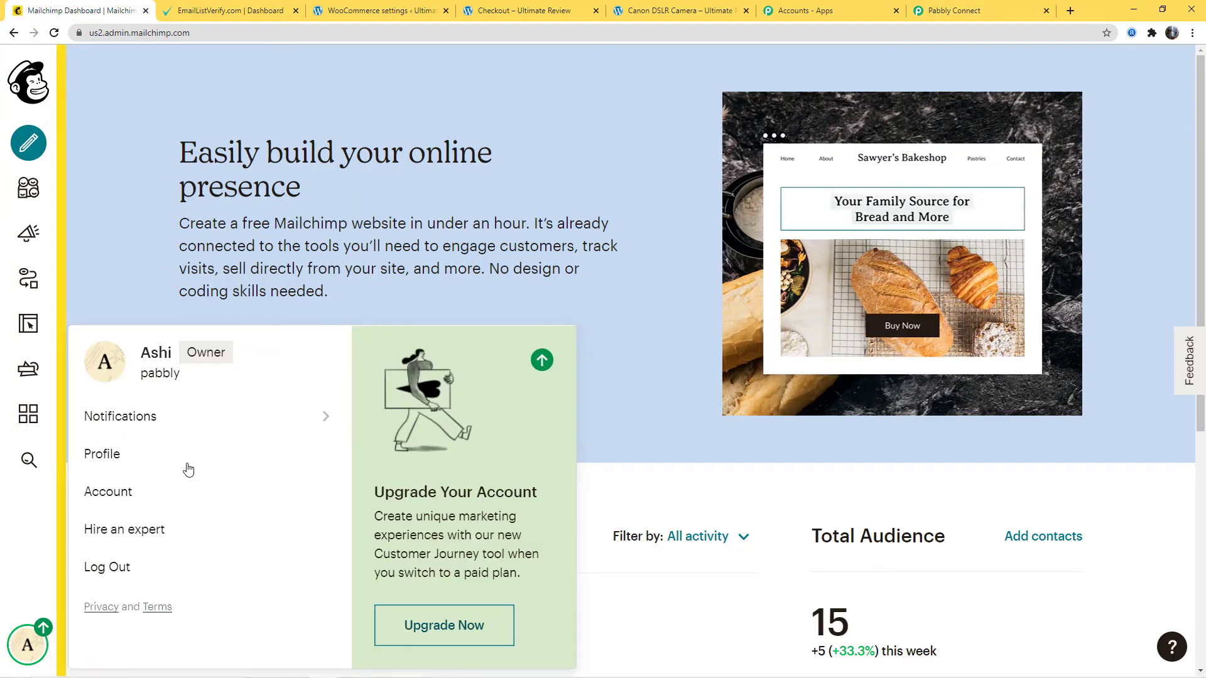
click(124, 492)
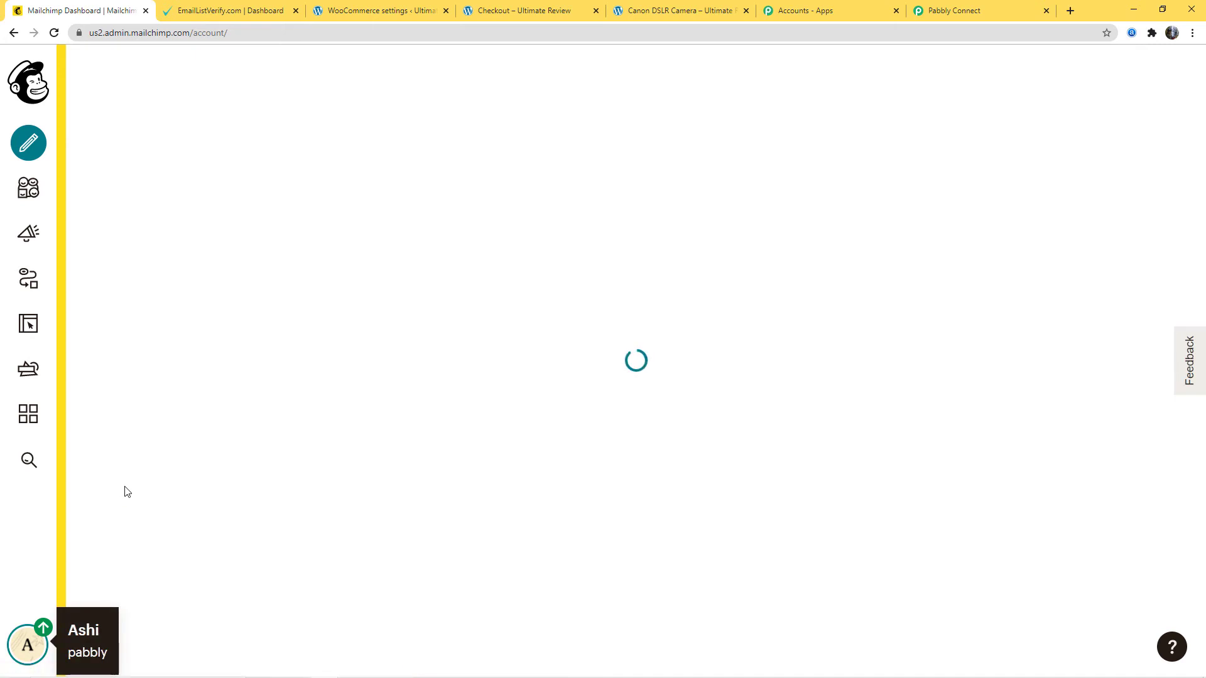
click(398, 213)
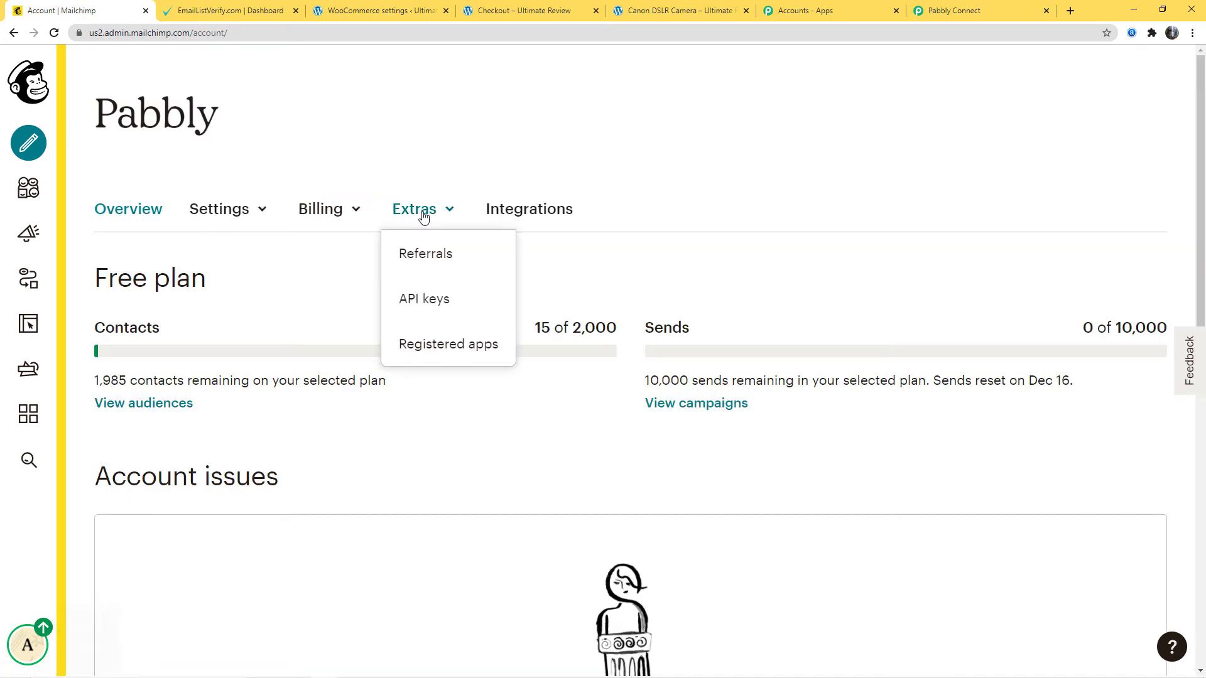
click(424, 299)
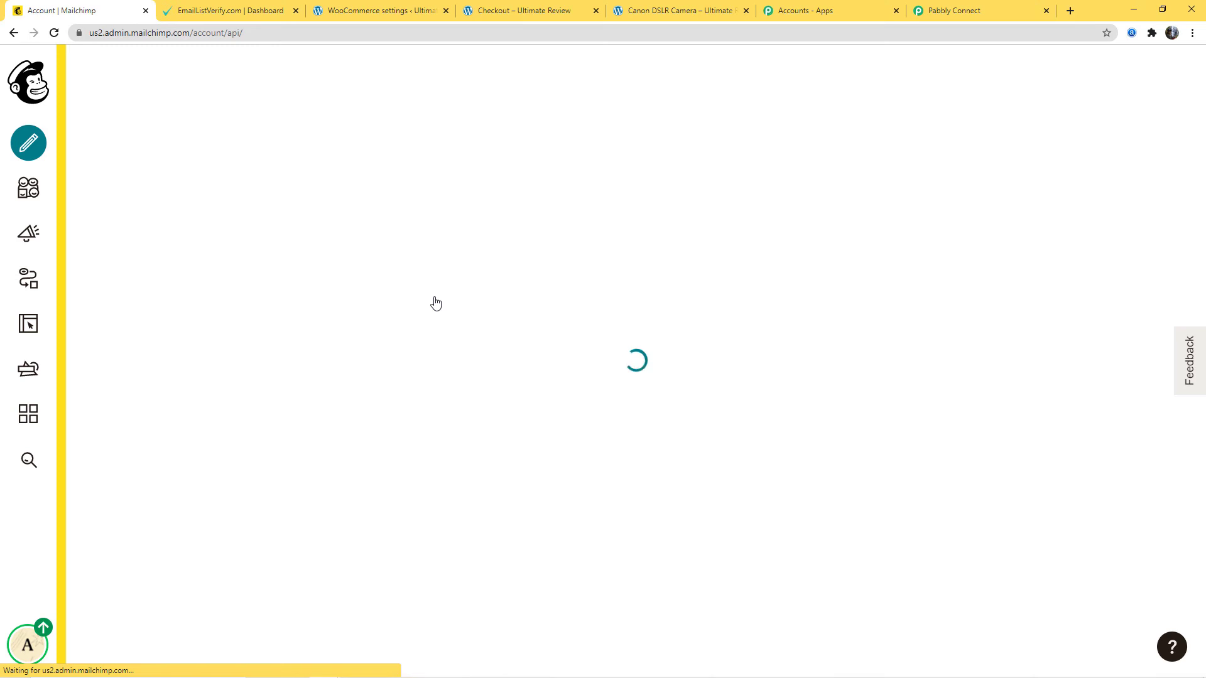
scroll(330, 473, down, 7)
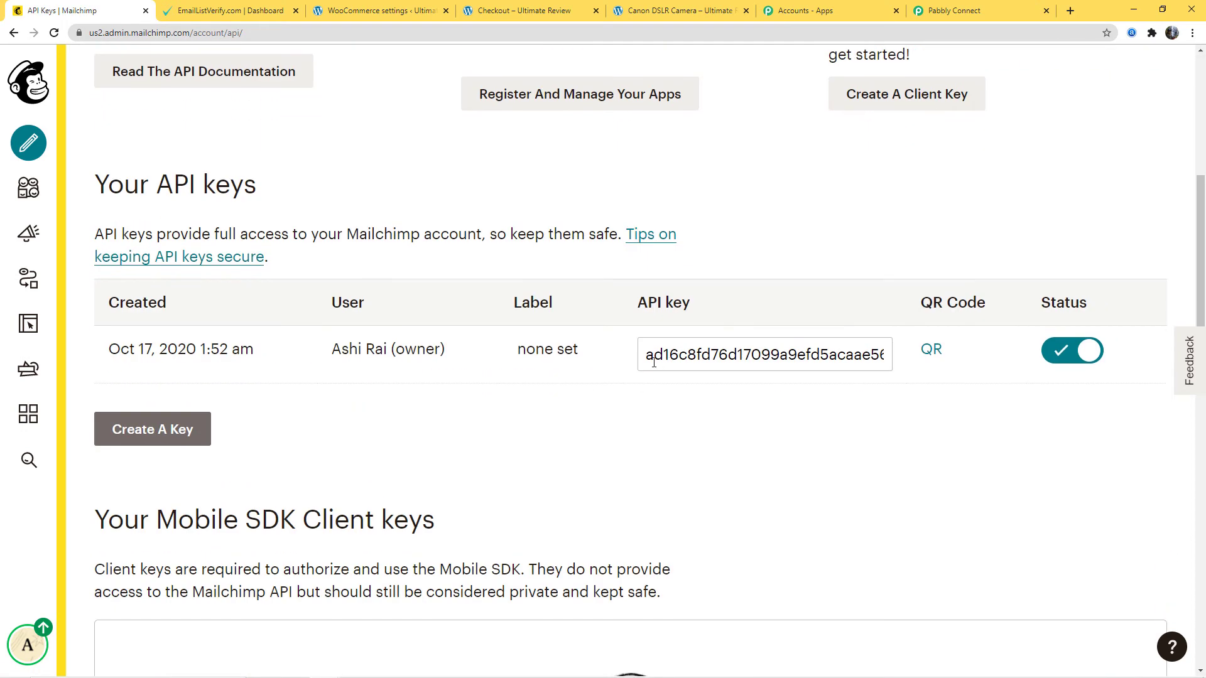
drag(645, 358, 934, 377)
key(ctrl+c)
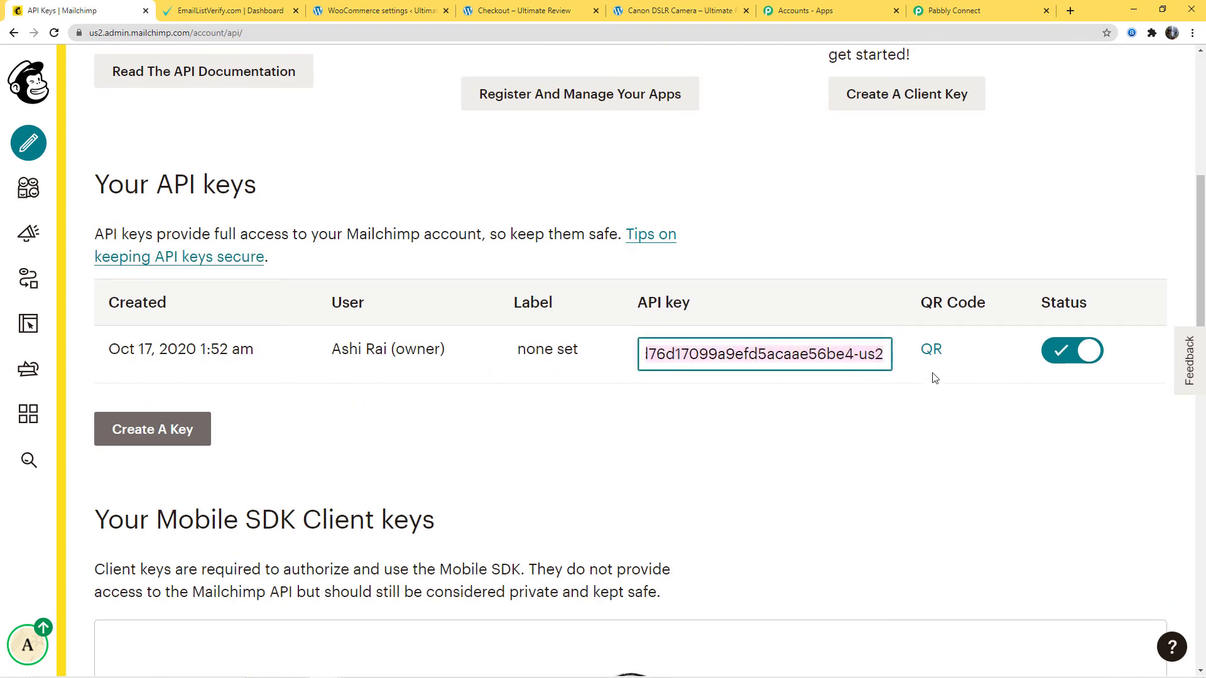
- Return to Pabbly Connect and paste the Mailchimp API key into the Token field of the new credentials
click(918, 9)
click(589, 358)
key(ctrl+v)
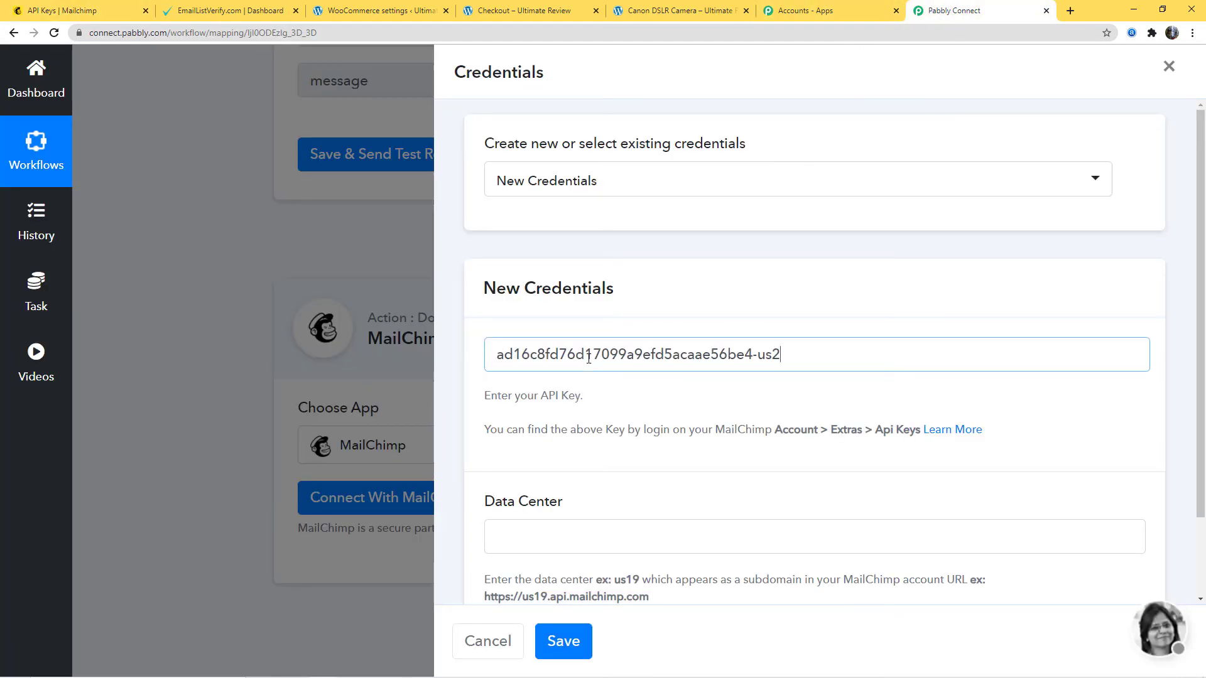
scroll(597, 518, down, 2)
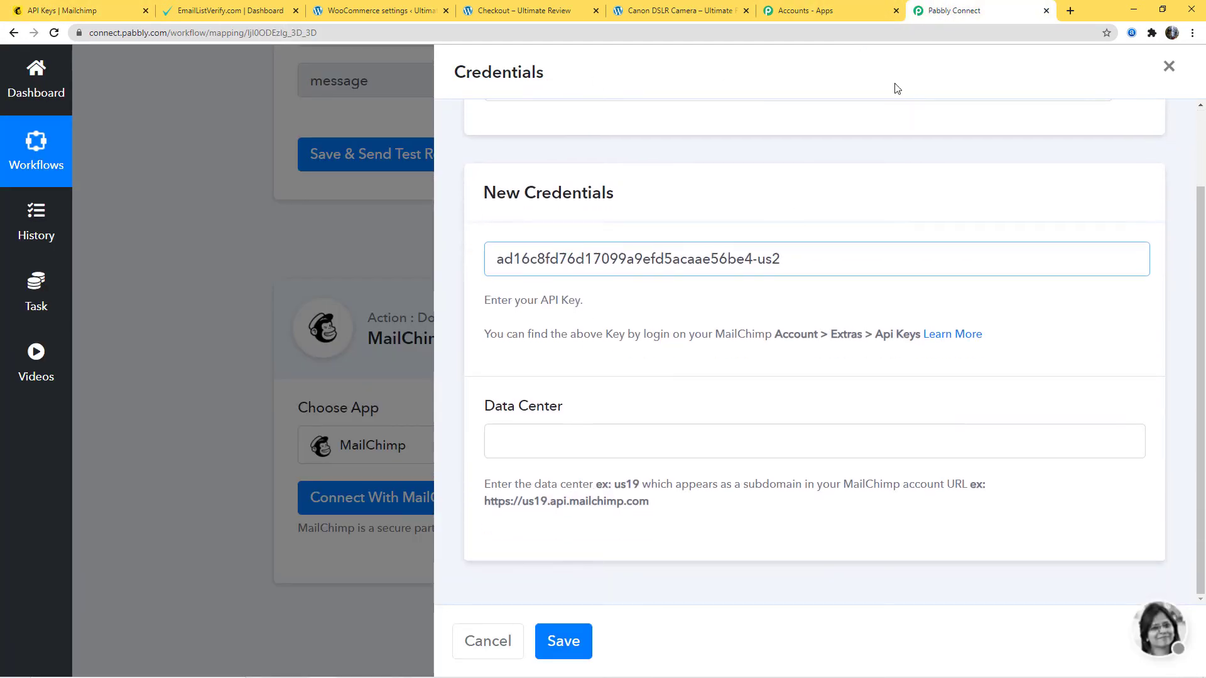
- Copy the data center us2 from the Mailchimp account URL into the new credentials' Data Center field and save the credentials
click(86, 12)
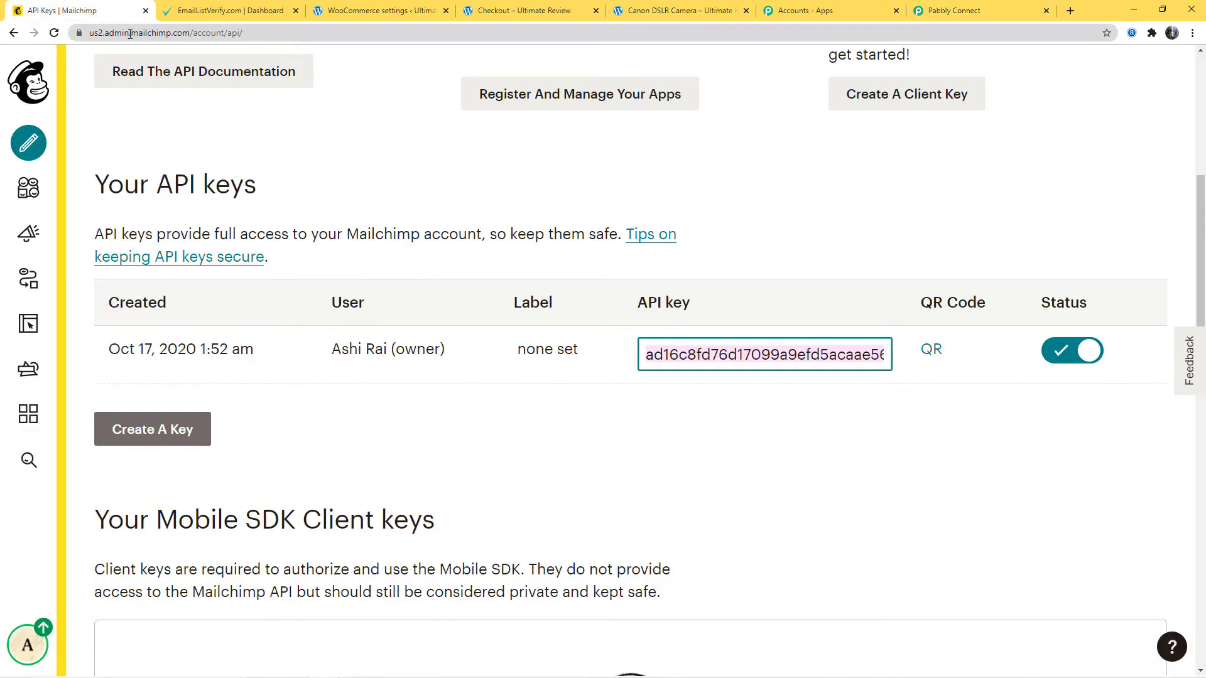
double_click(94, 35)
key(ctrl+c)
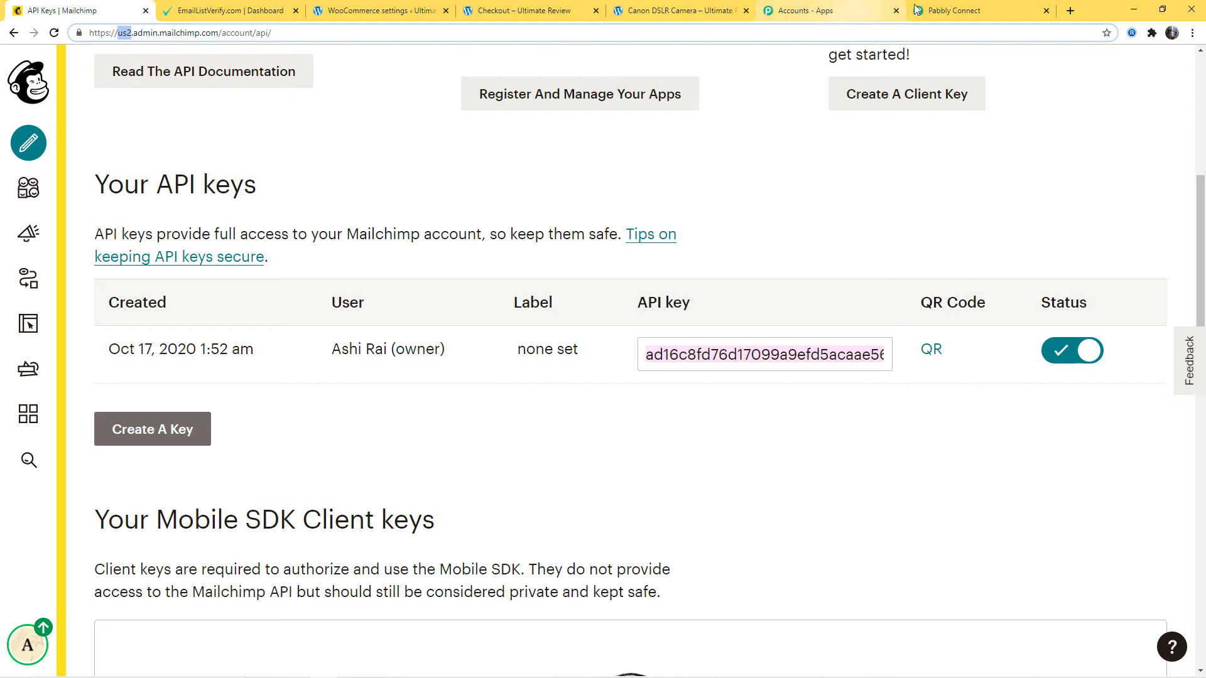
click(954, 10)
key(ctrl+v)
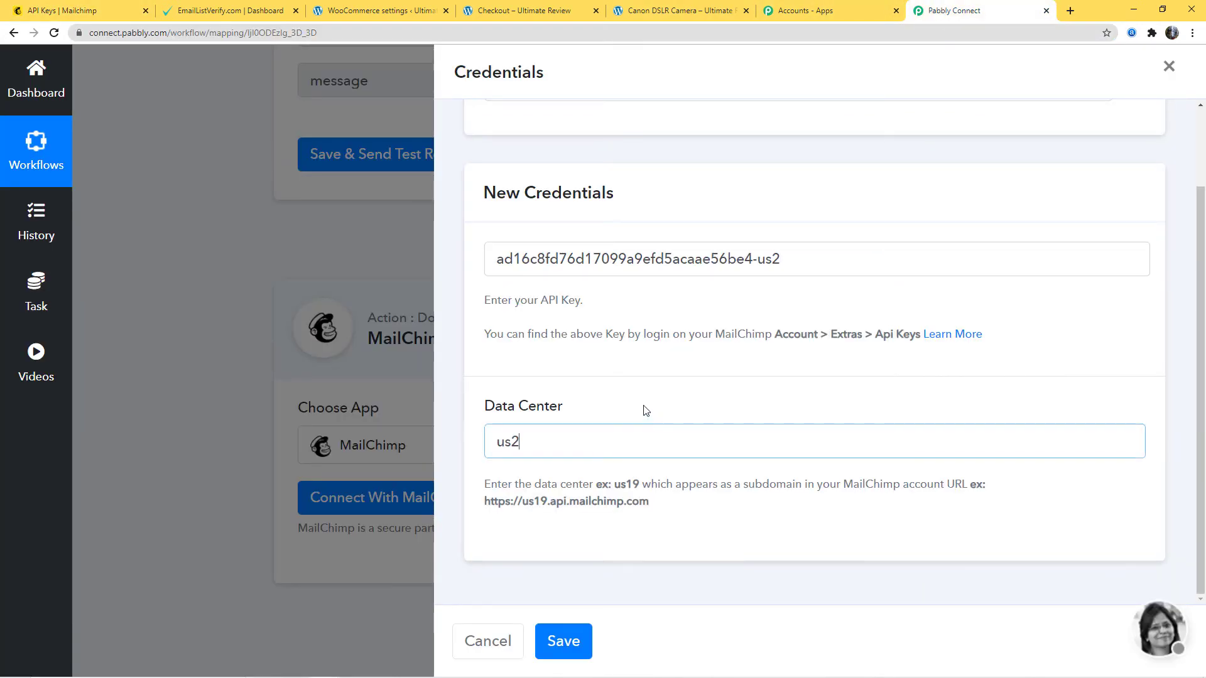
drag(534, 304, 630, 316)
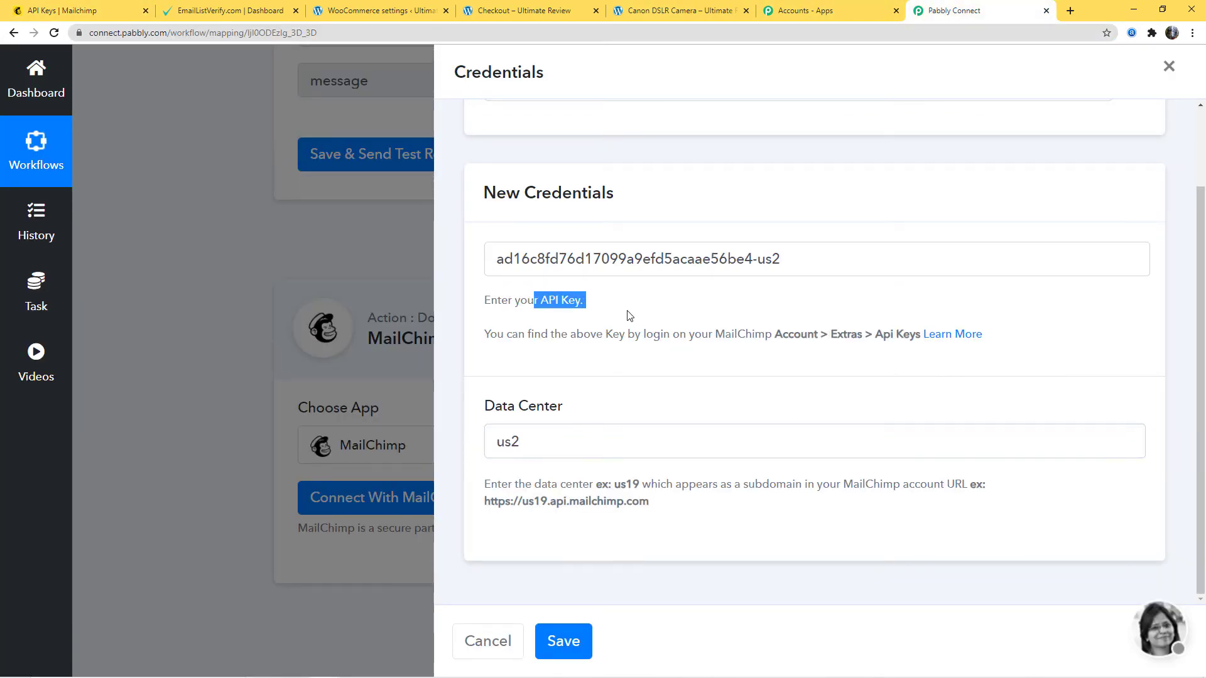
drag(503, 414, 571, 412)
click(691, 423)
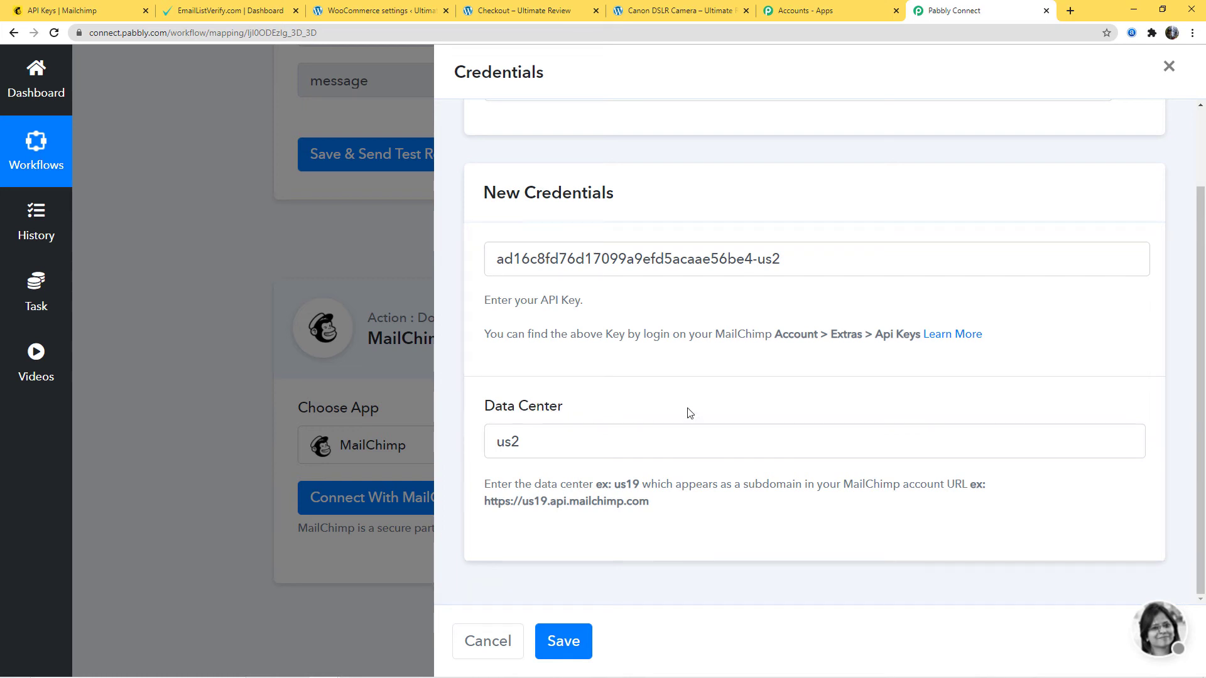
click(564, 639)
scroll(1022, 506, down, 4)
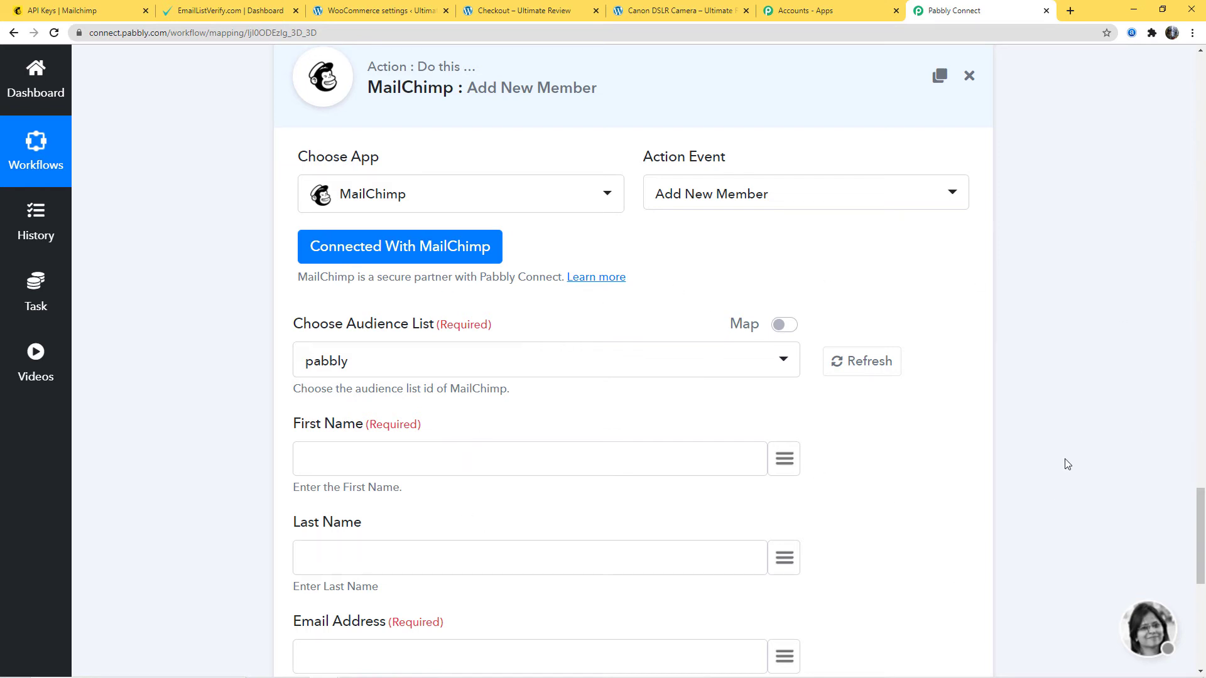
- Switch to Mailchimp and view all the account's audiences to check them against the Audience List choice
click(63, 14)
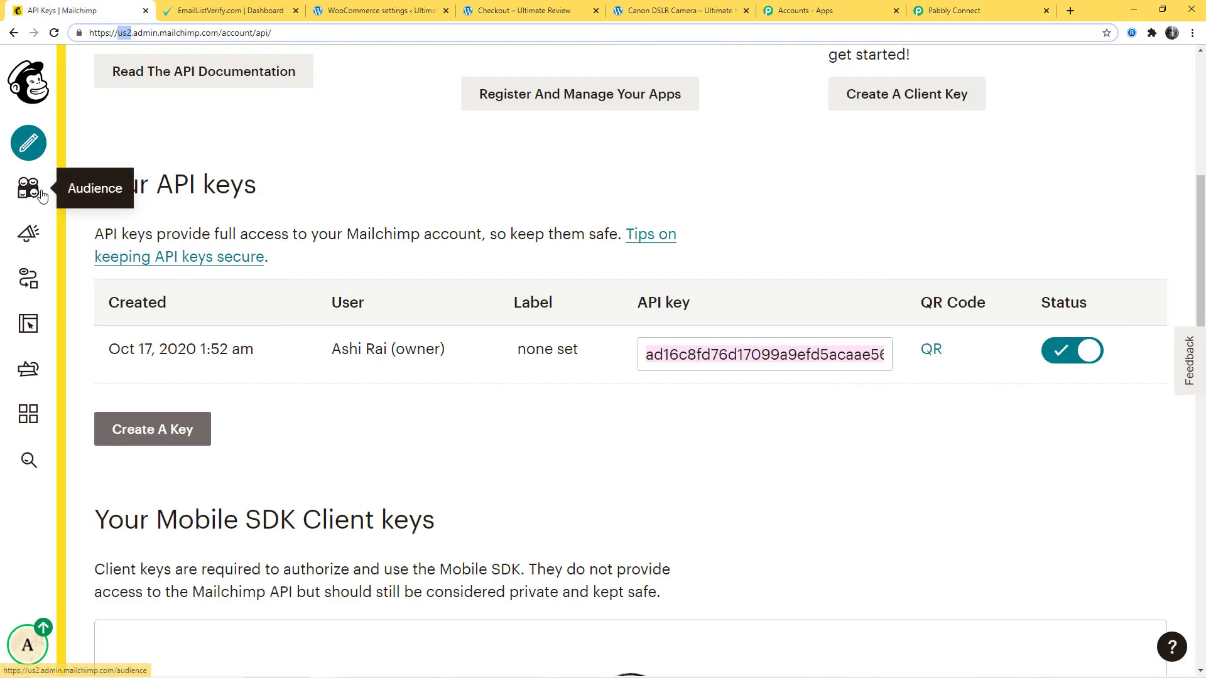
click(40, 194)
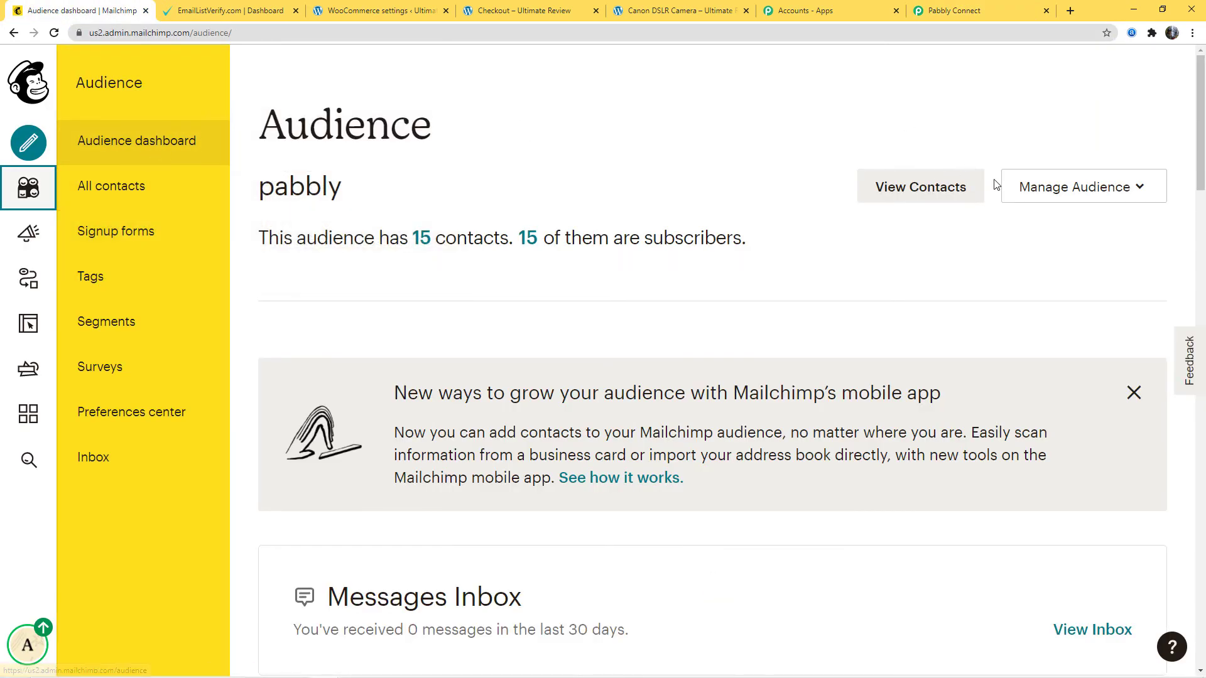
click(1015, 188)
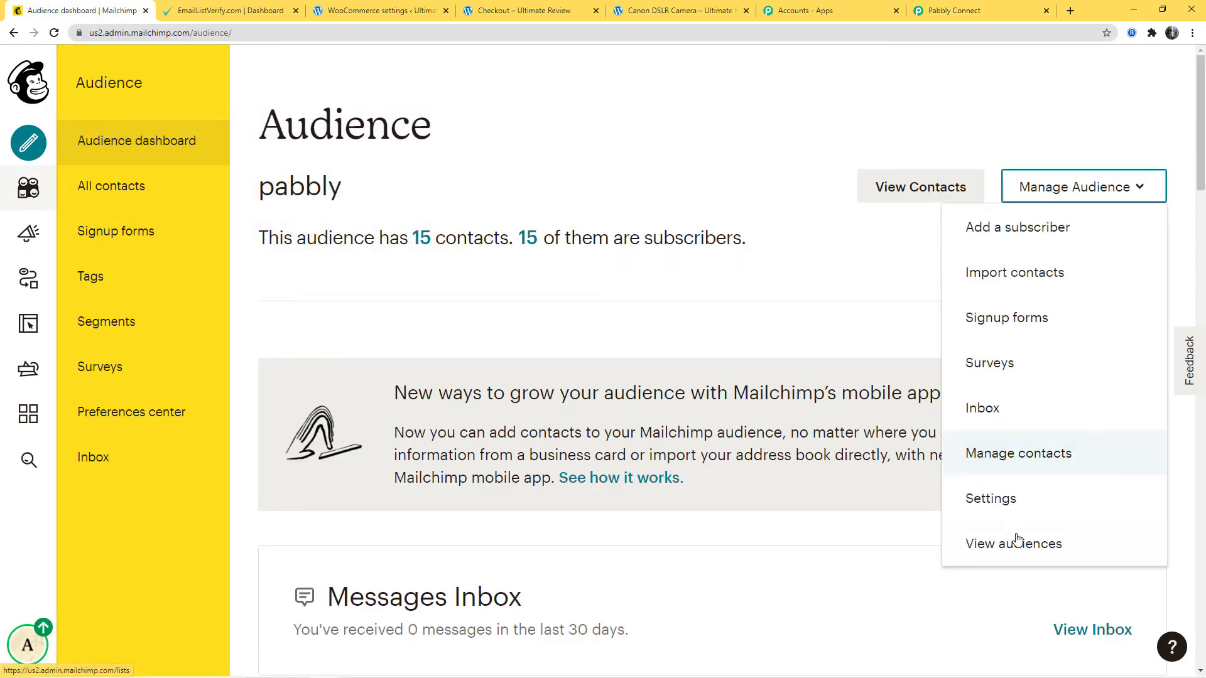
click(1017, 541)
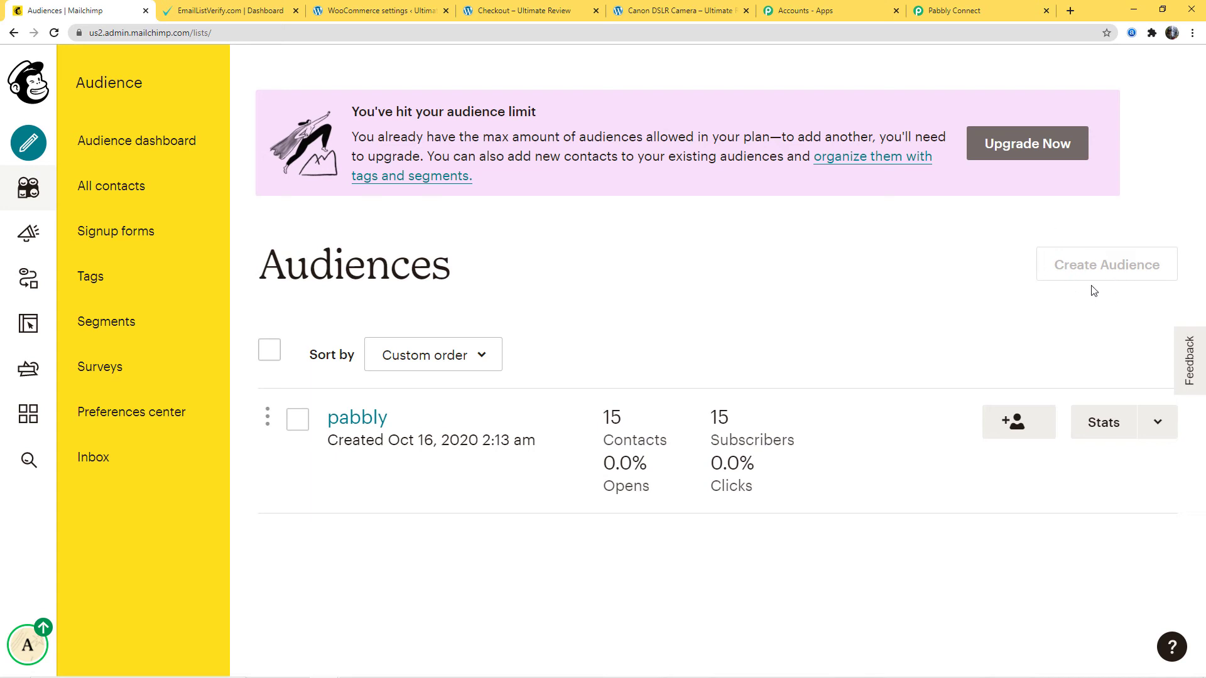
- Return to Pabbly Connect and map First Name and Last Name to the trigger's billing > first_name and billing > last_name values
click(978, 13)
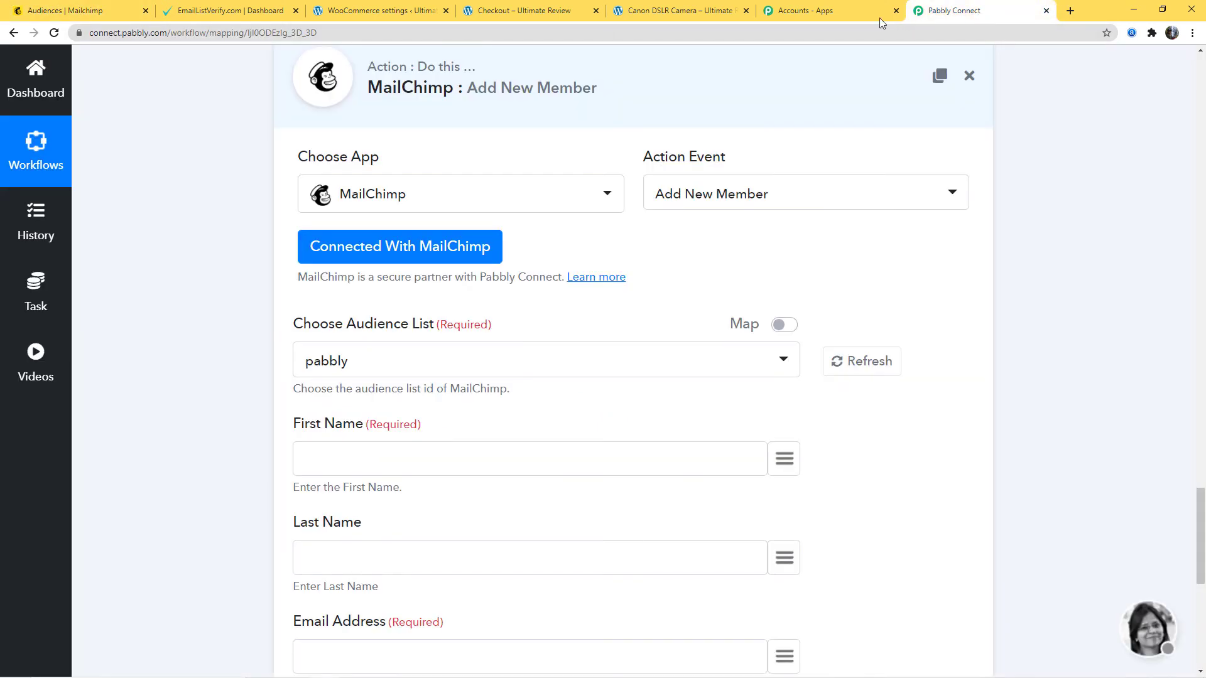
scroll(851, 455, down, 2)
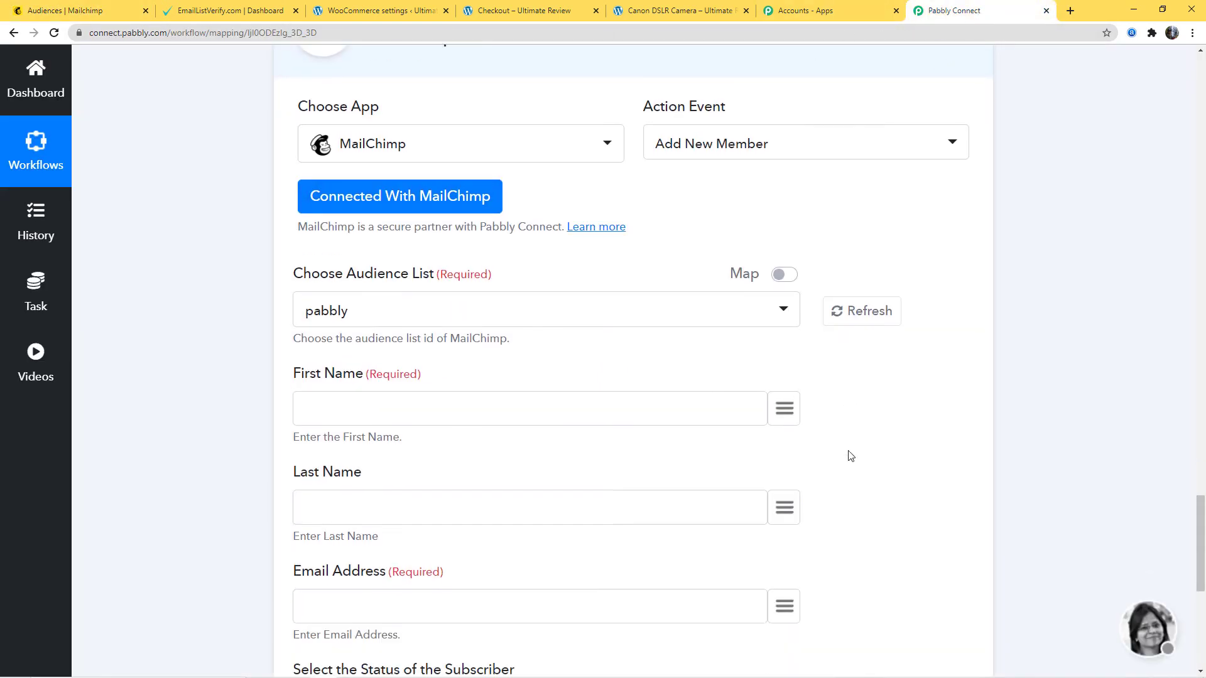
click(791, 342)
text(fir)
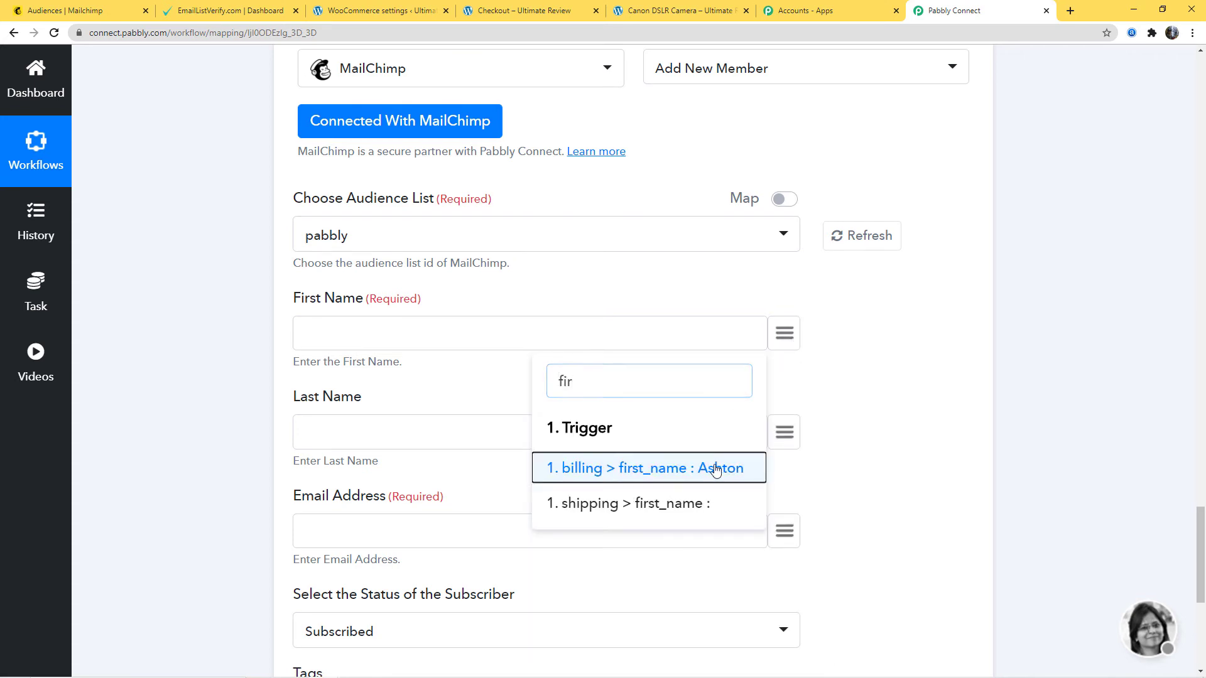
click(715, 469)
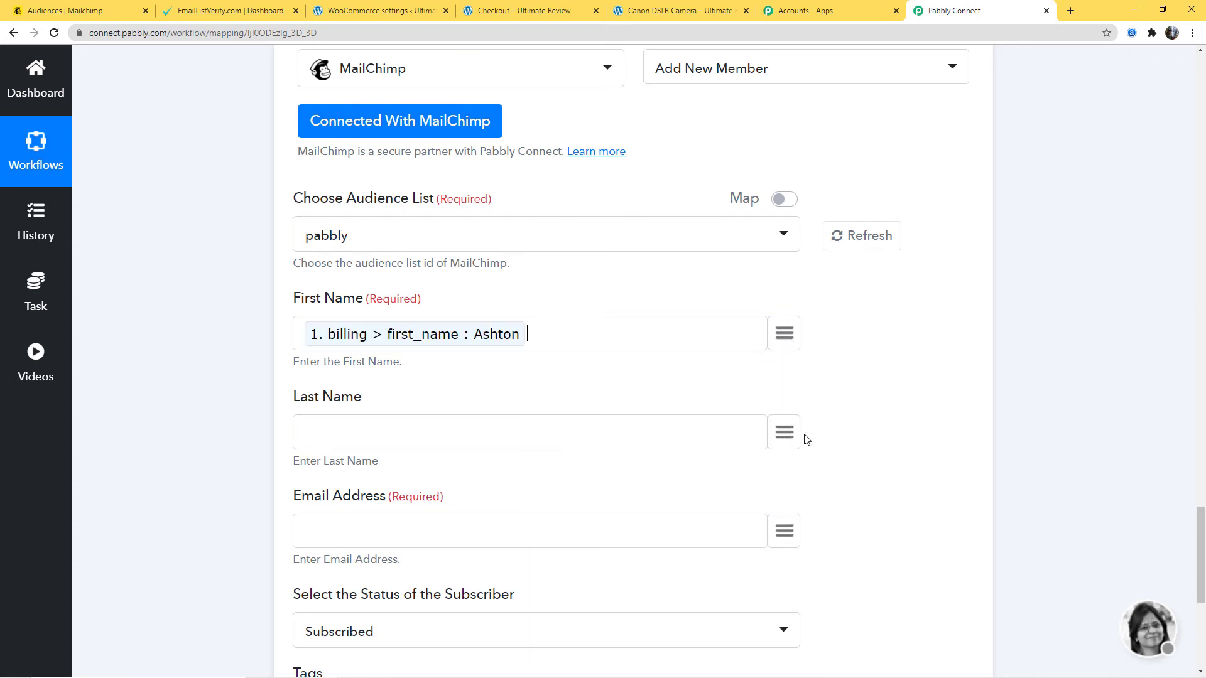
click(784, 435)
text(las)
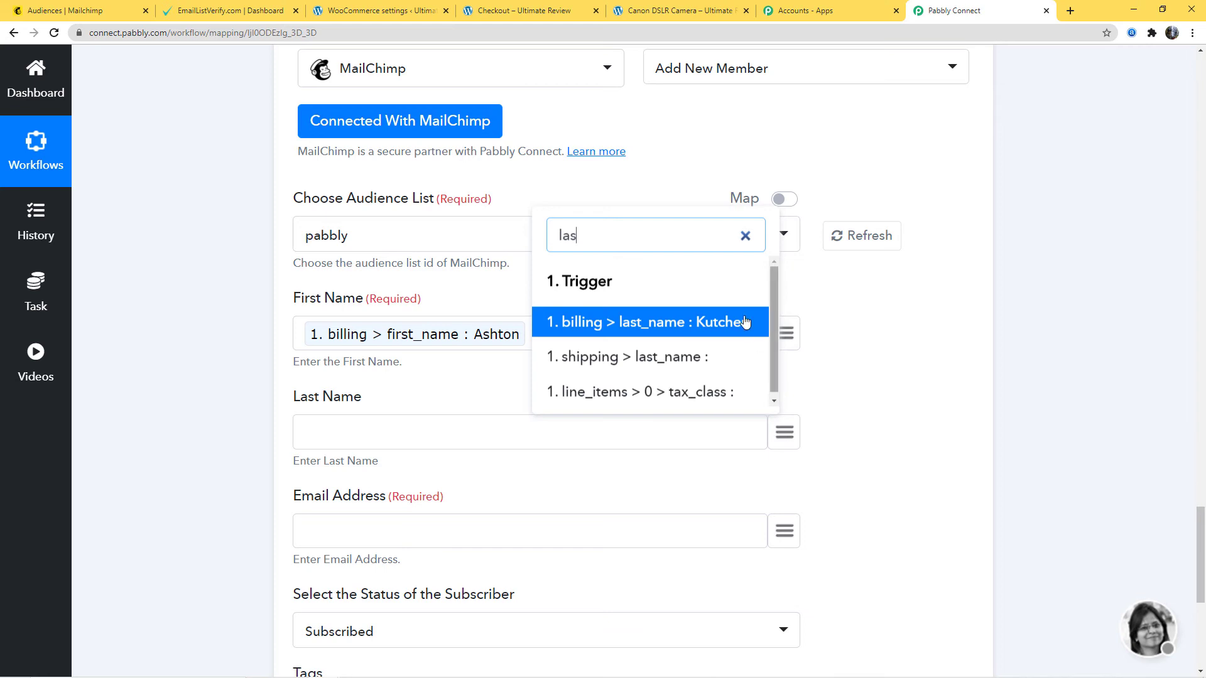
click(727, 321)
- Map the MailChimp action's Email Address to the trigger's billing > email value
scroll(786, 466, down, 1)
click(786, 468)
text(email)
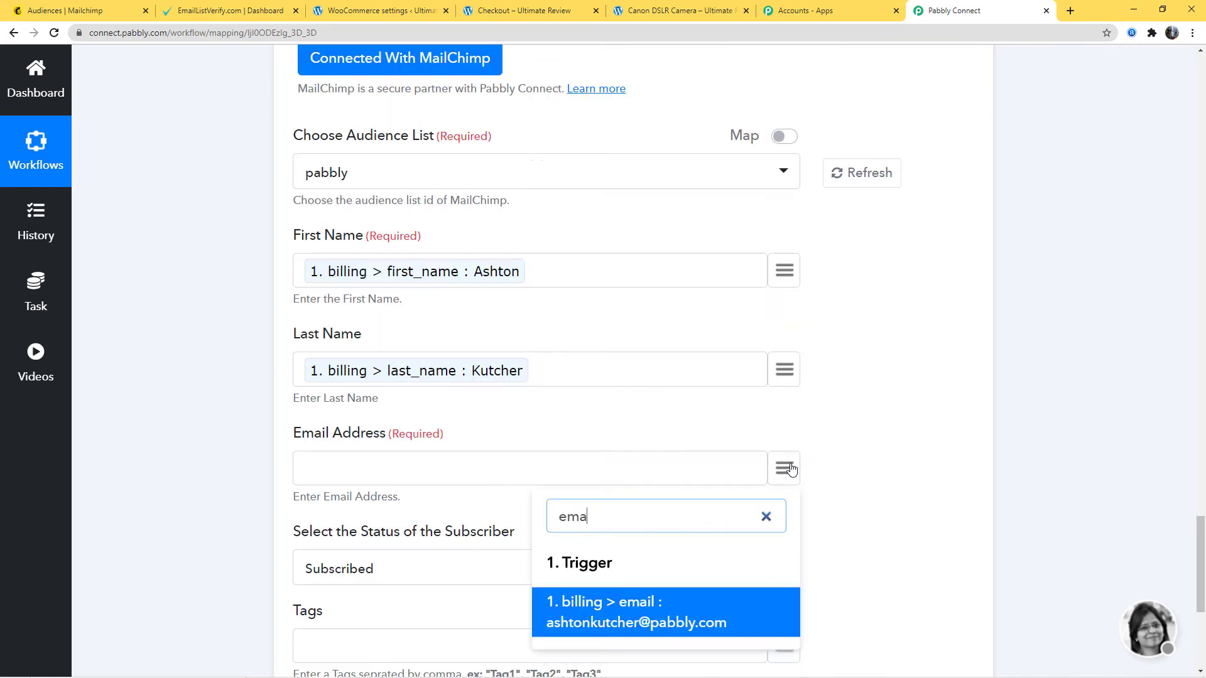
click(684, 619)
- Switch to Mailchimp and look up the tags that exist in the audience
scroll(905, 472, down, 3)
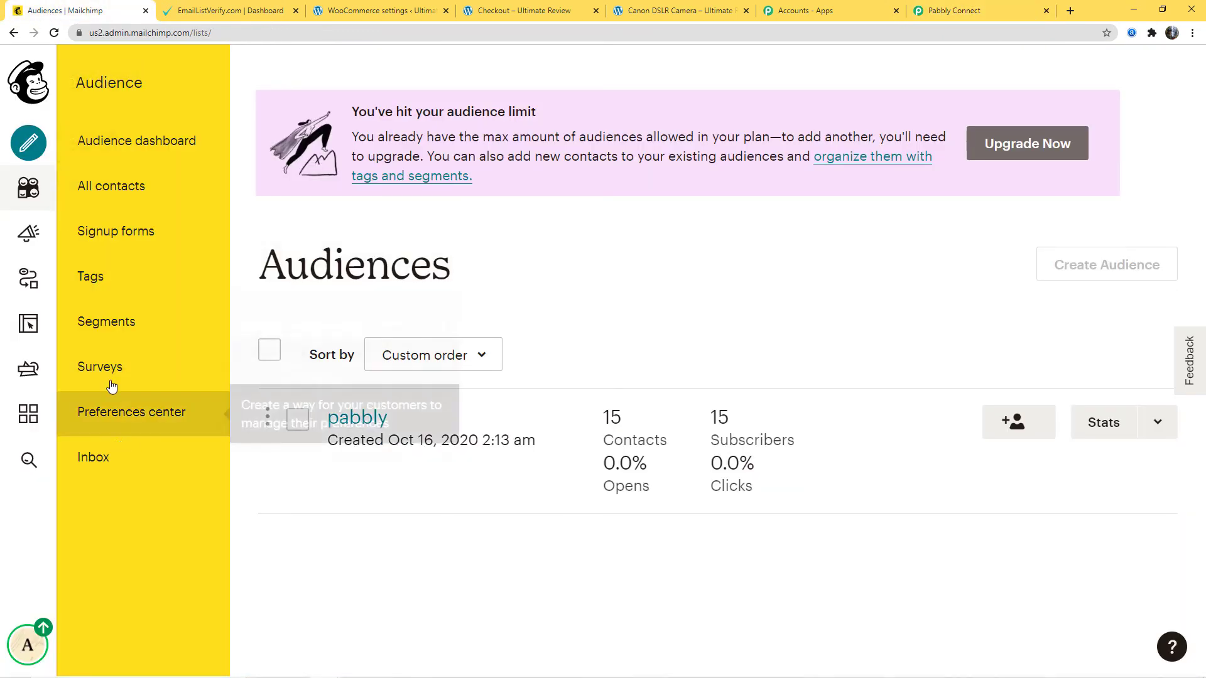
click(101, 277)
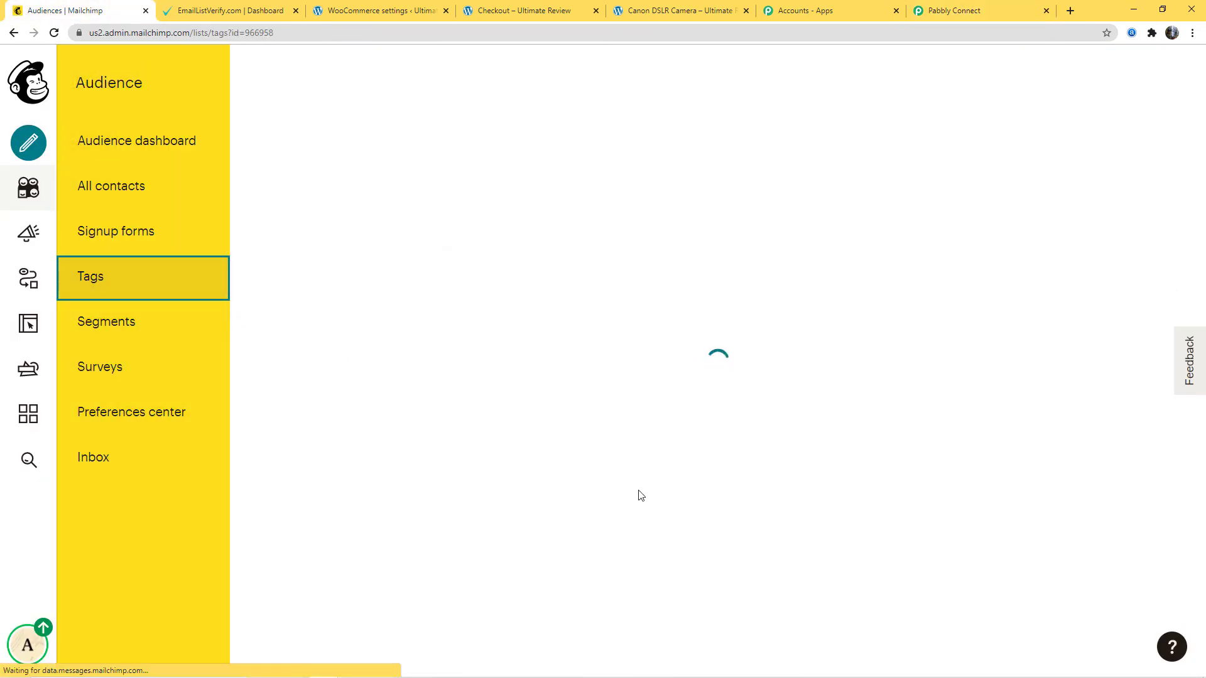
scroll(640, 496, down, 2)
scroll(640, 495, down, 2)
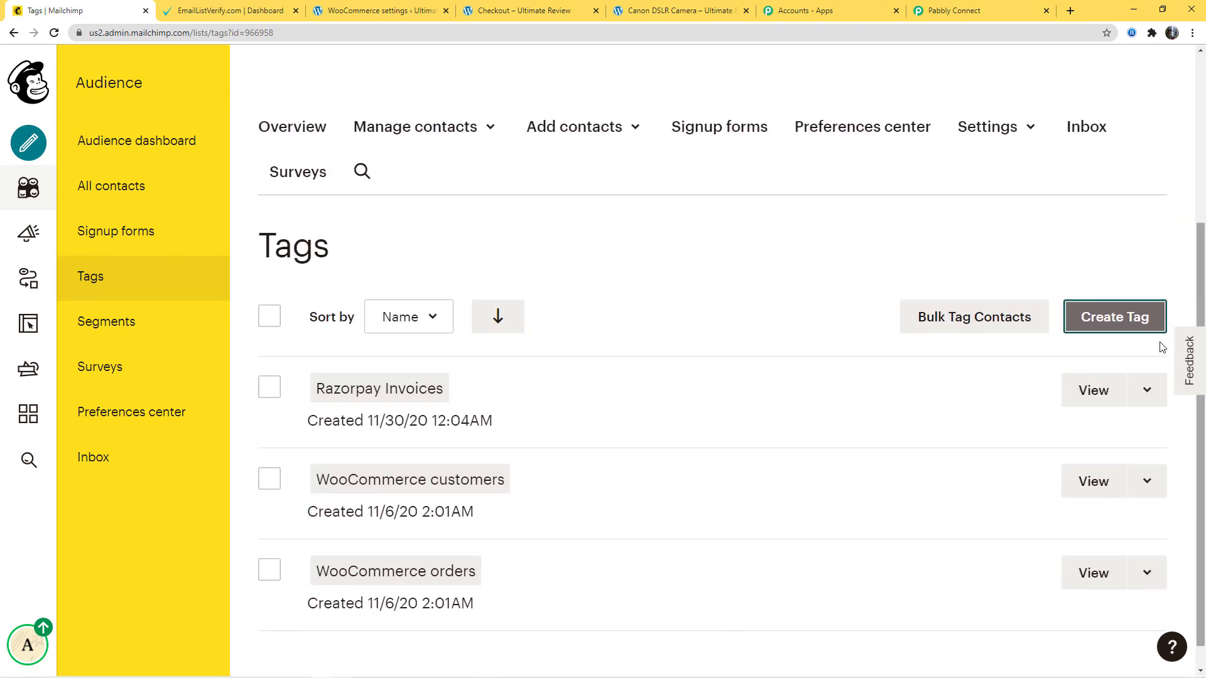
click(1125, 318)
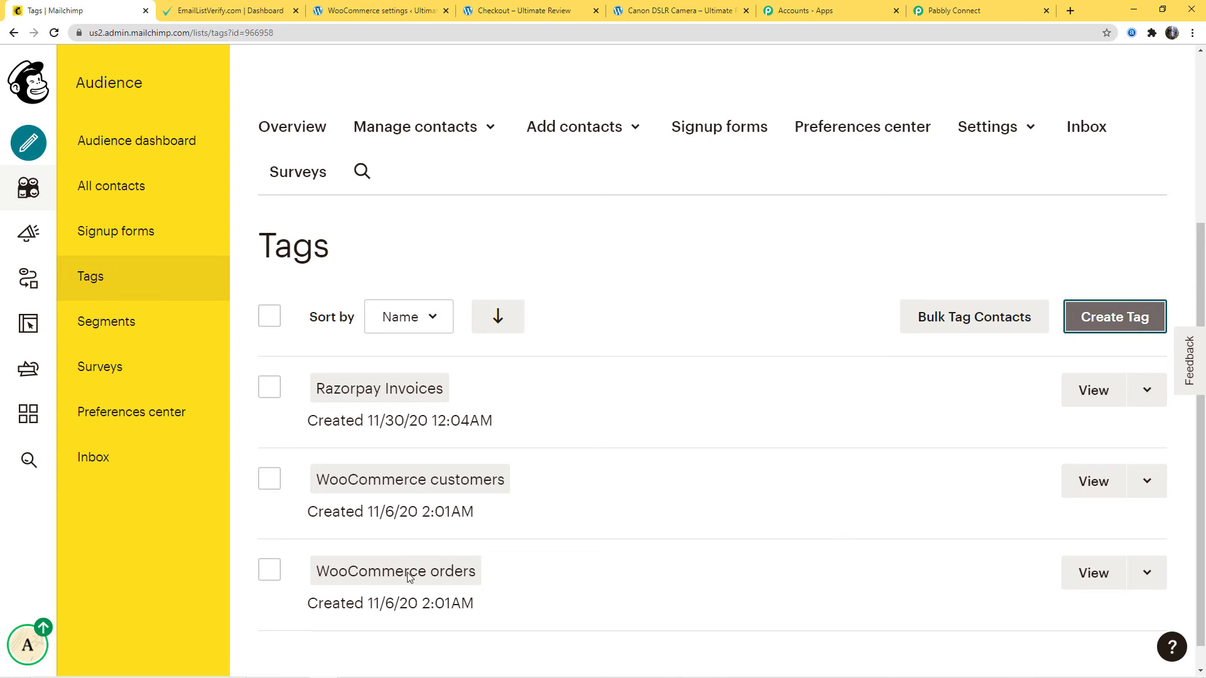
- Return to Pabbly Connect and set the MailChimp action's Tags to "WooCommerce Orders", including the quotation marks
click(983, 10)
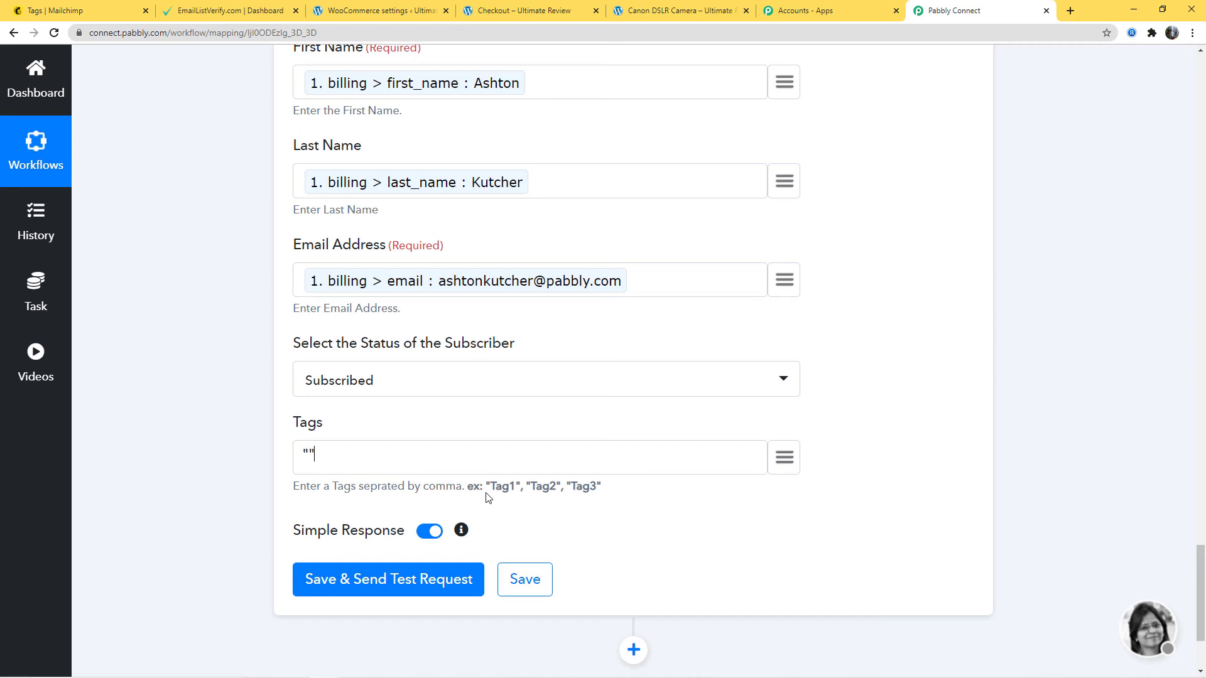
text(WooCommerce Orderd)
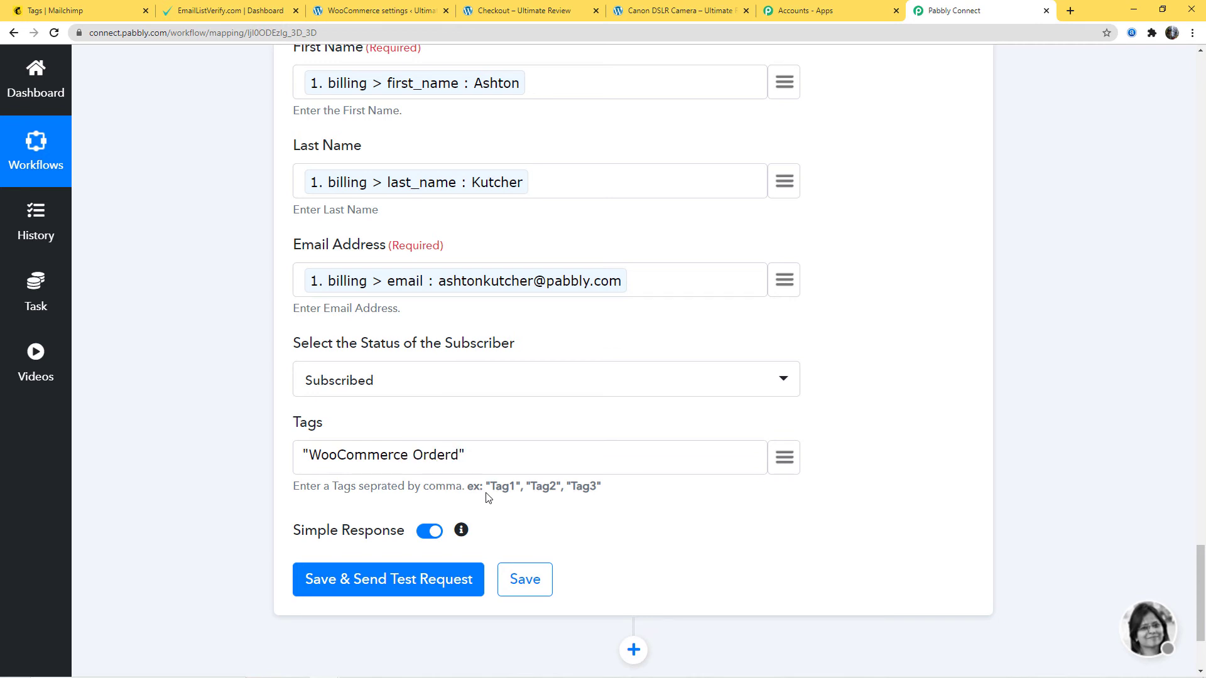
text(s)
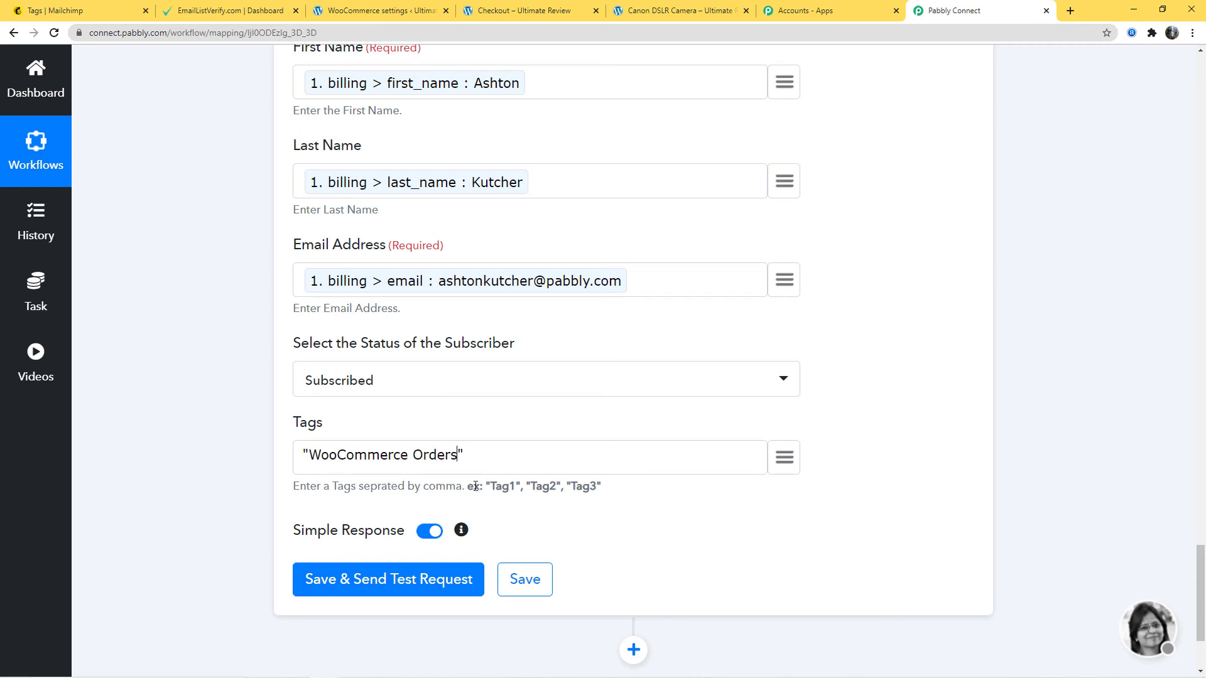
- Send a test request from the MailChimp action and save the action with its API response
click(370, 583)
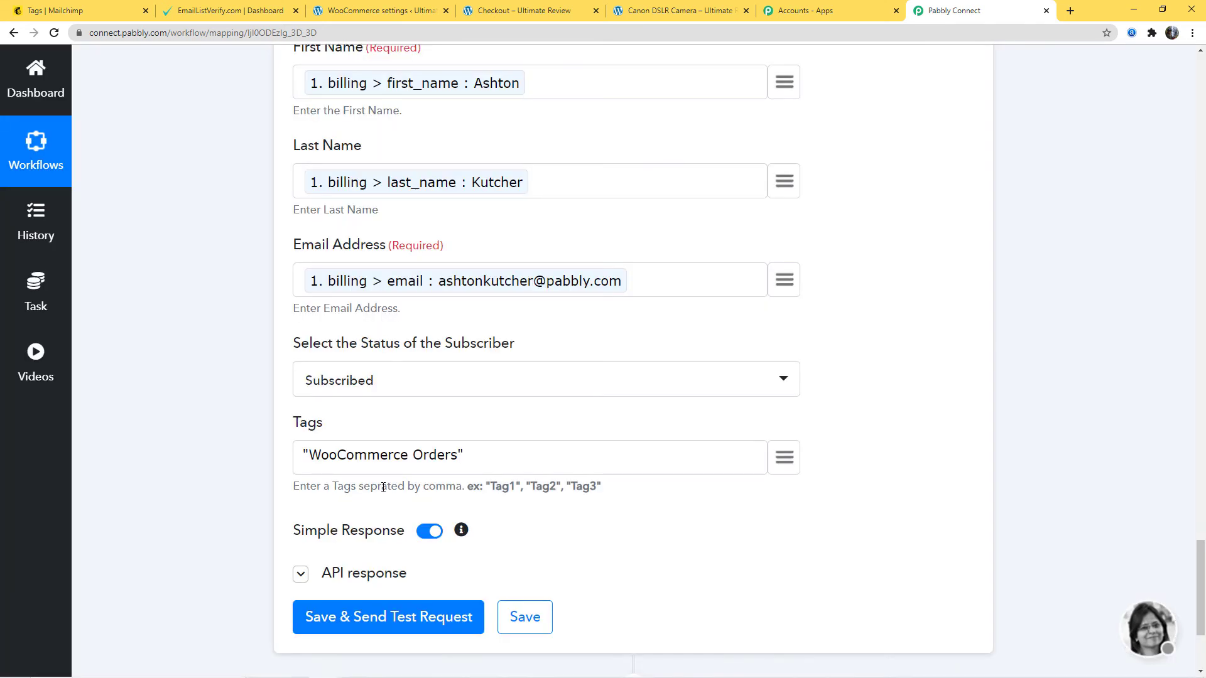
scroll(1099, 360, down, 4)
scroll(1102, 362, down, 2)
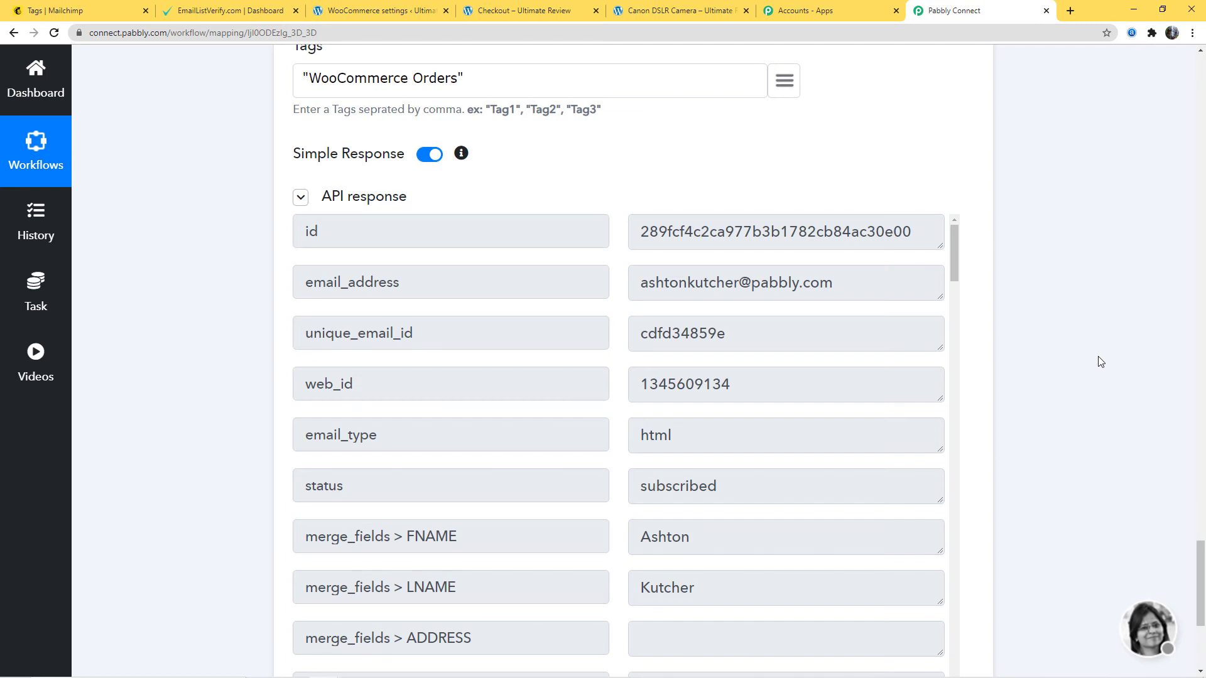
scroll(1100, 361, down, 4)
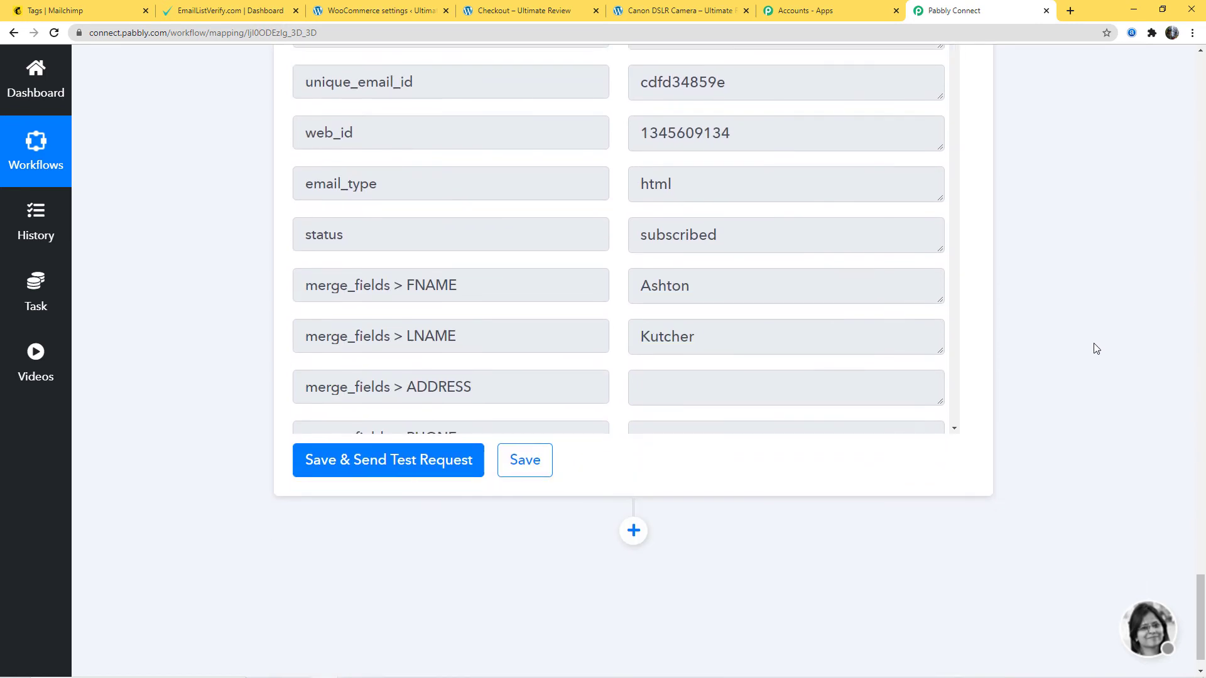
click(541, 461)
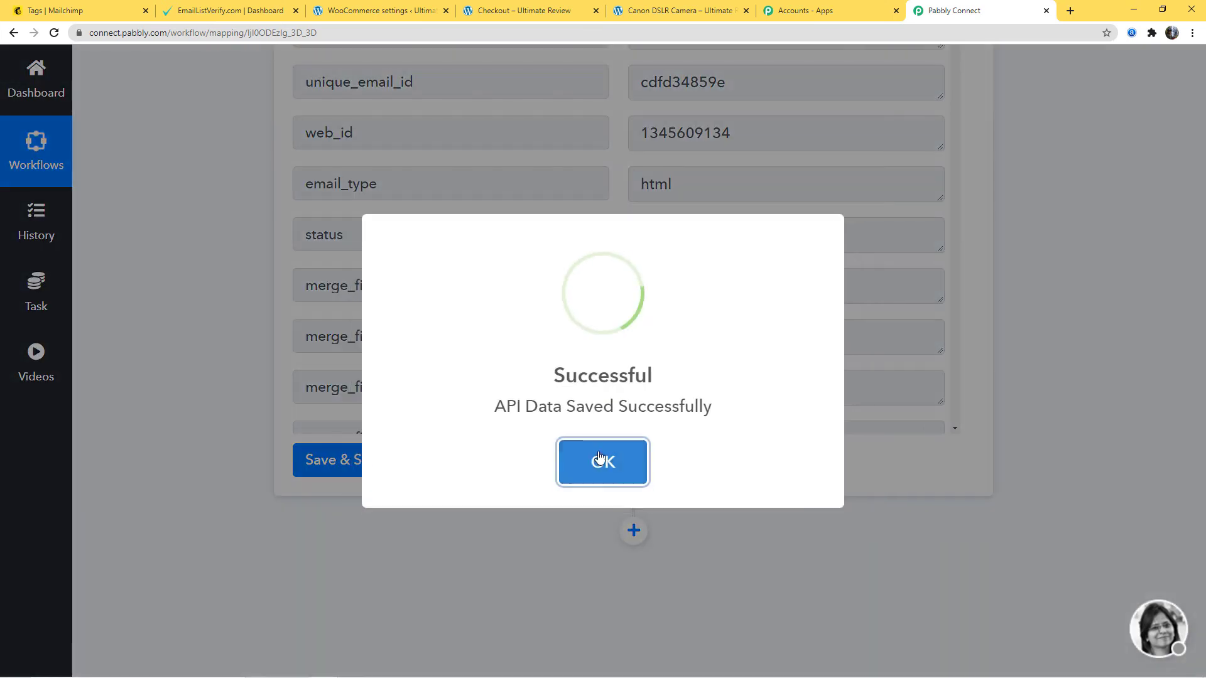
scroll(1062, 365, up, 4)
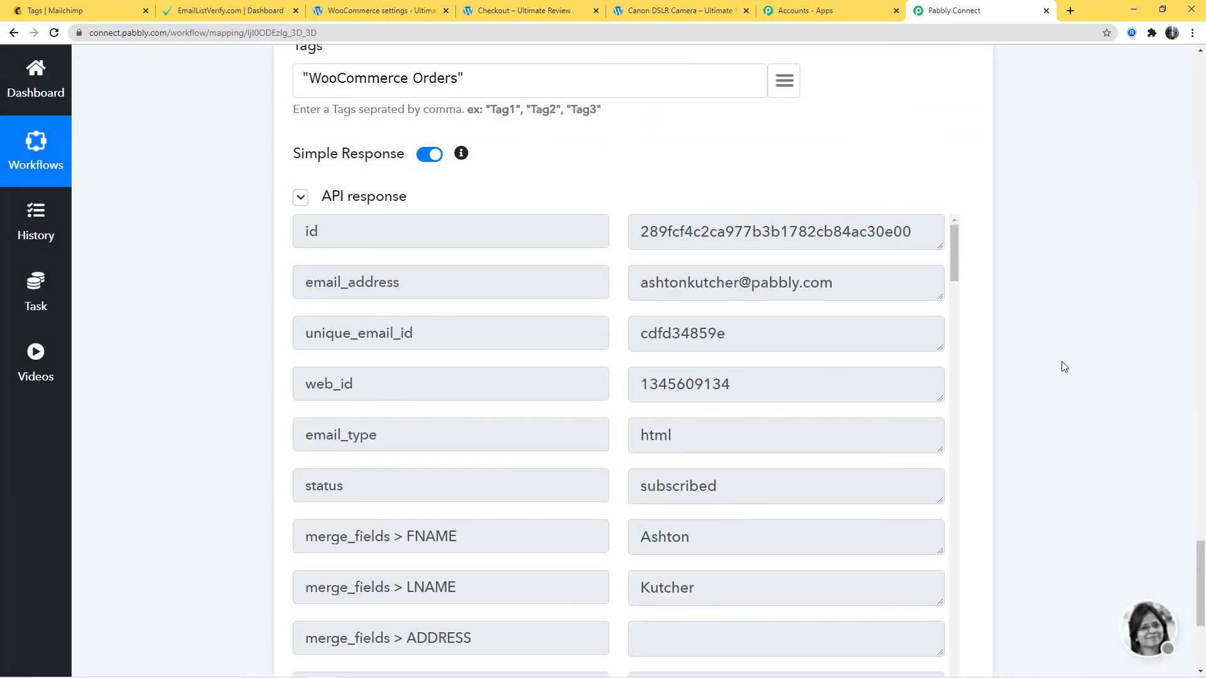
- Switch to Mailchimp and check the newest entry in All contacts for its name, email, tag and email marketing status
click(55, 11)
click(144, 188)
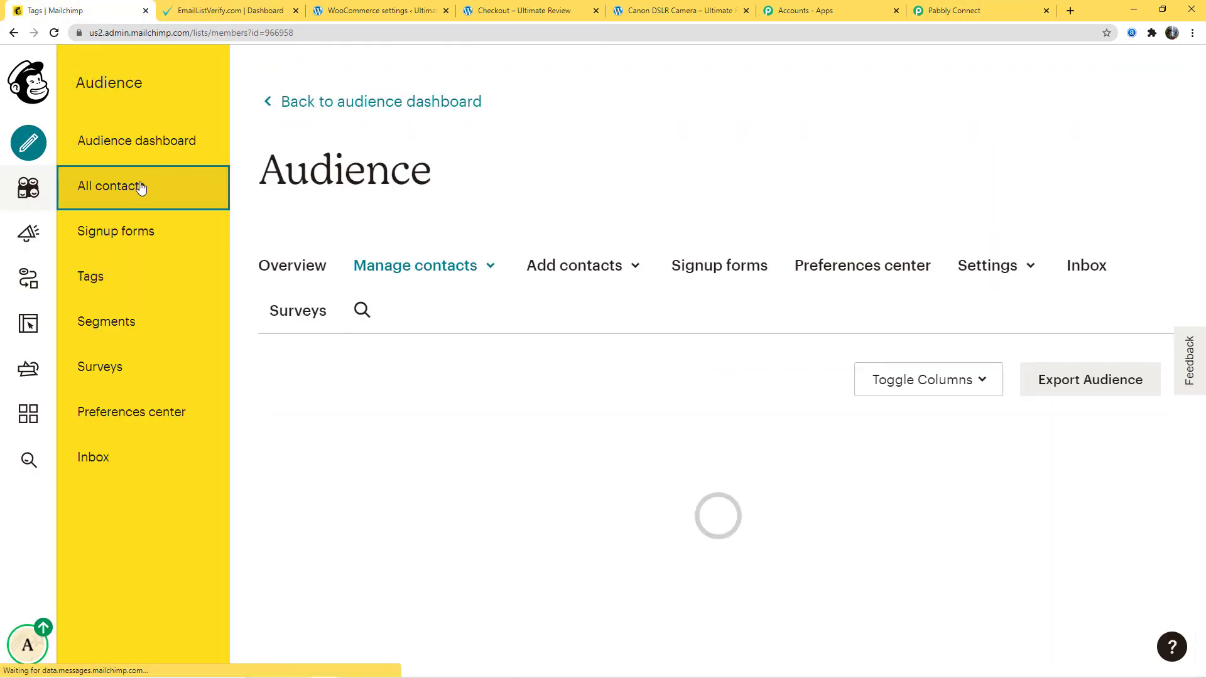
scroll(529, 220, down, 4)
scroll(529, 220, down, 2)
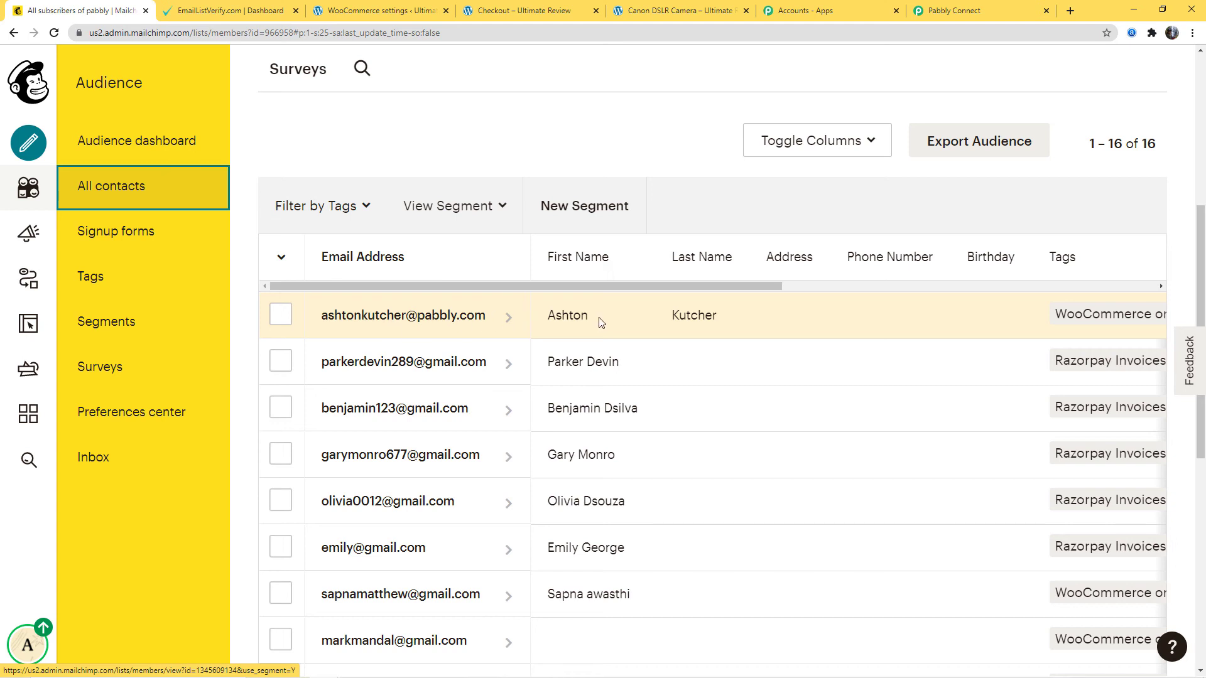
click(508, 309)
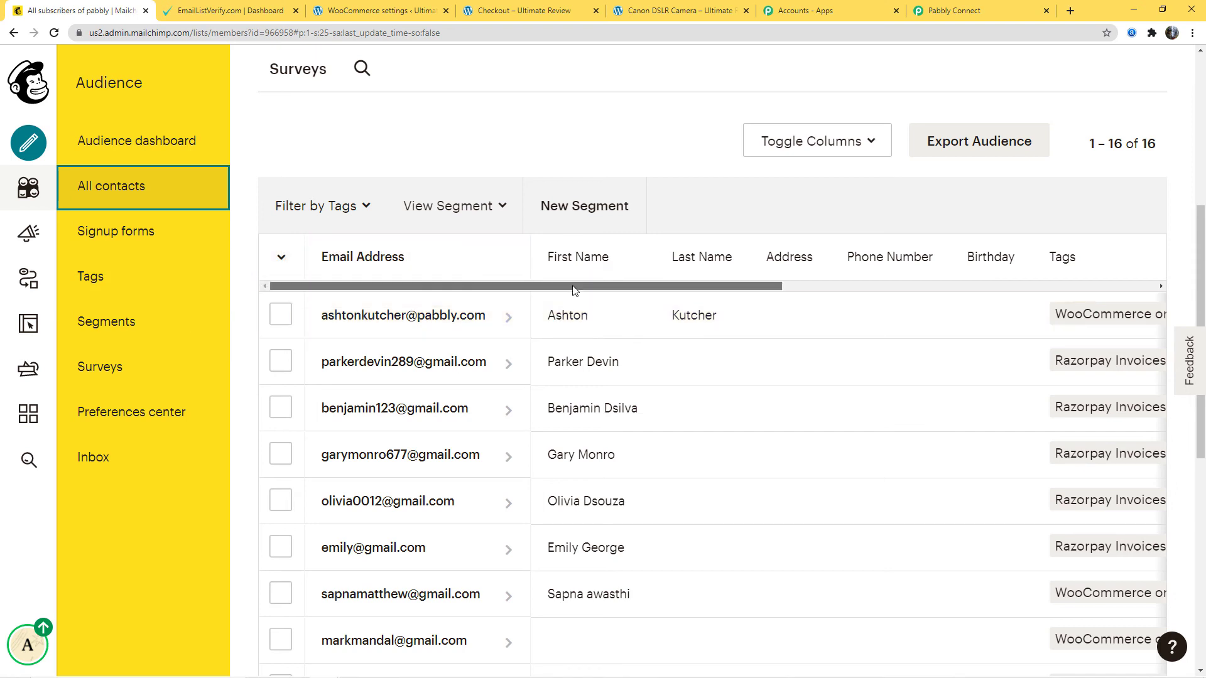
drag(566, 287, 753, 289)
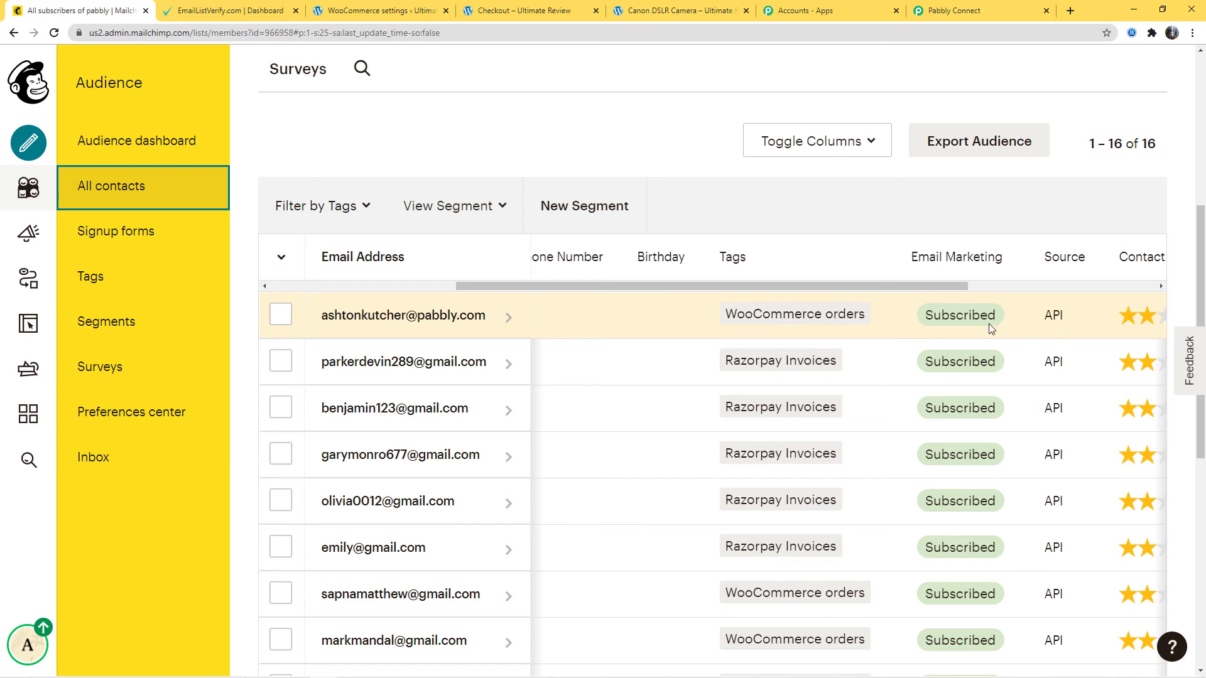
drag(959, 290, 763, 304)
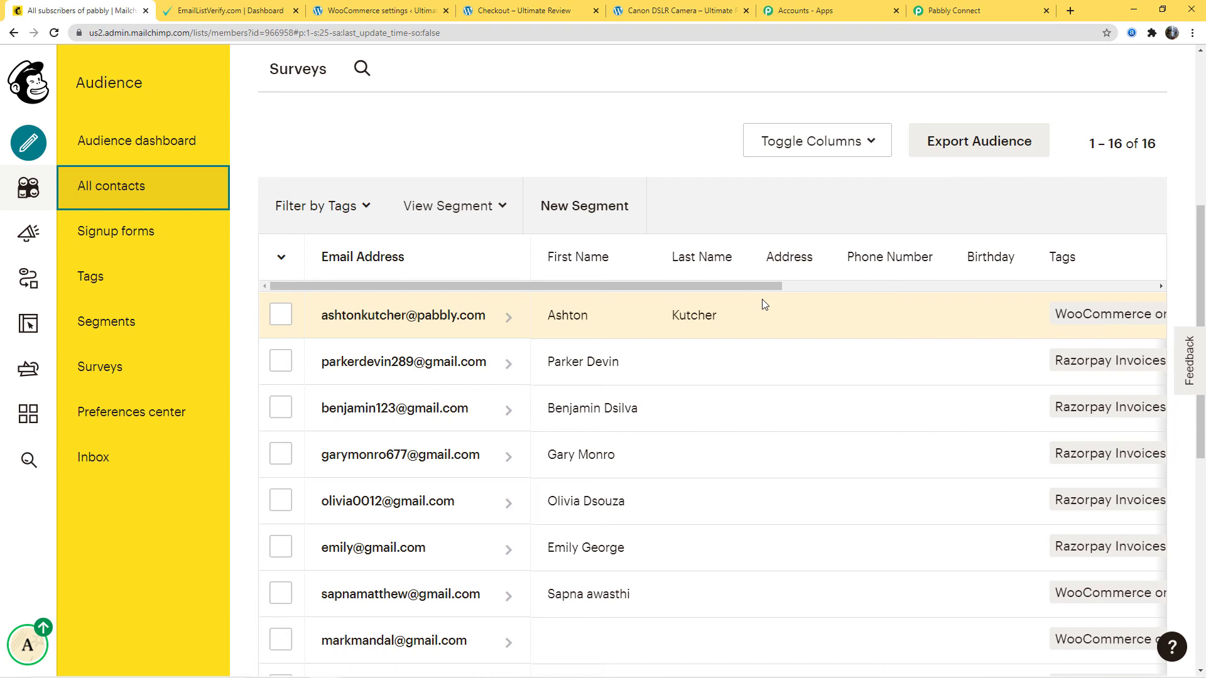
- Switch to the store's Canon DSLR Camera product page, add one camera to the cart and proceed to checkout
click(678, 12)
click(329, 358)
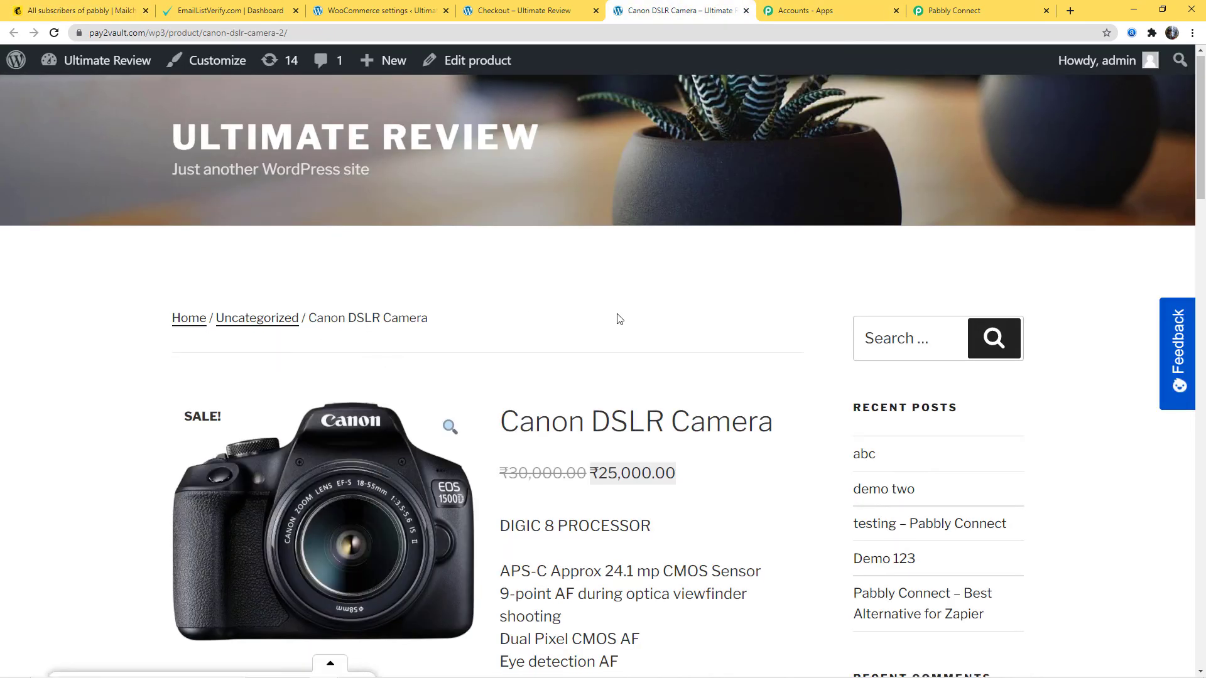
scroll(628, 220, down, 4)
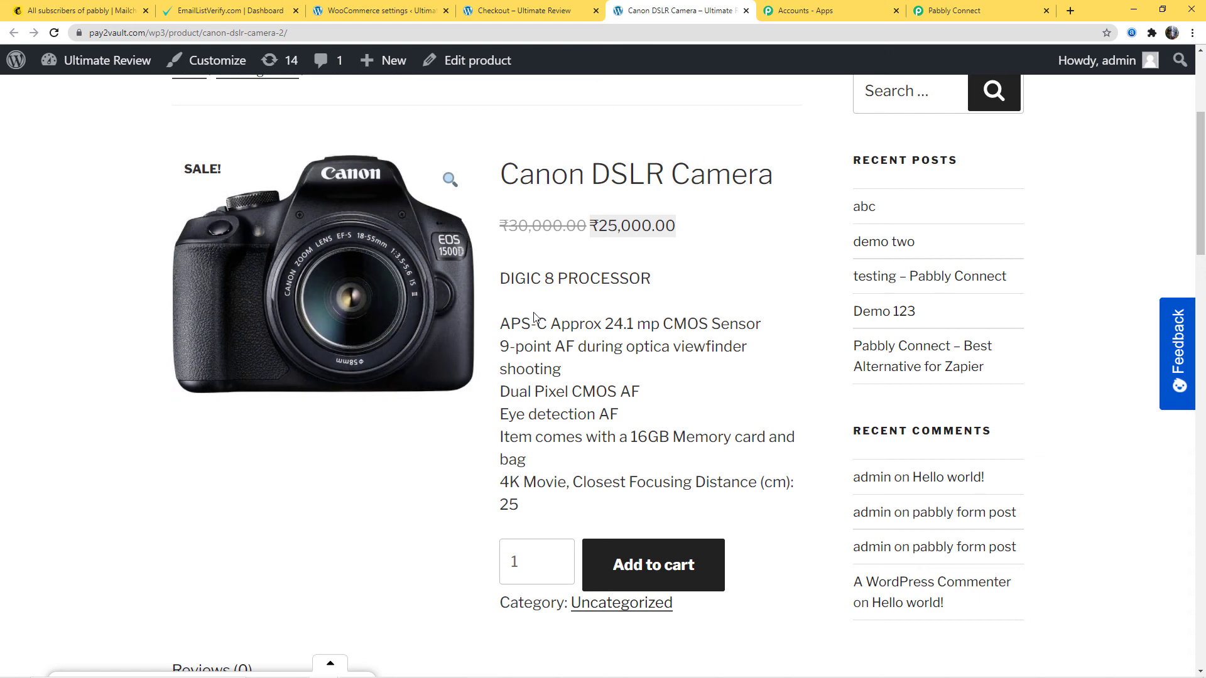
click(629, 572)
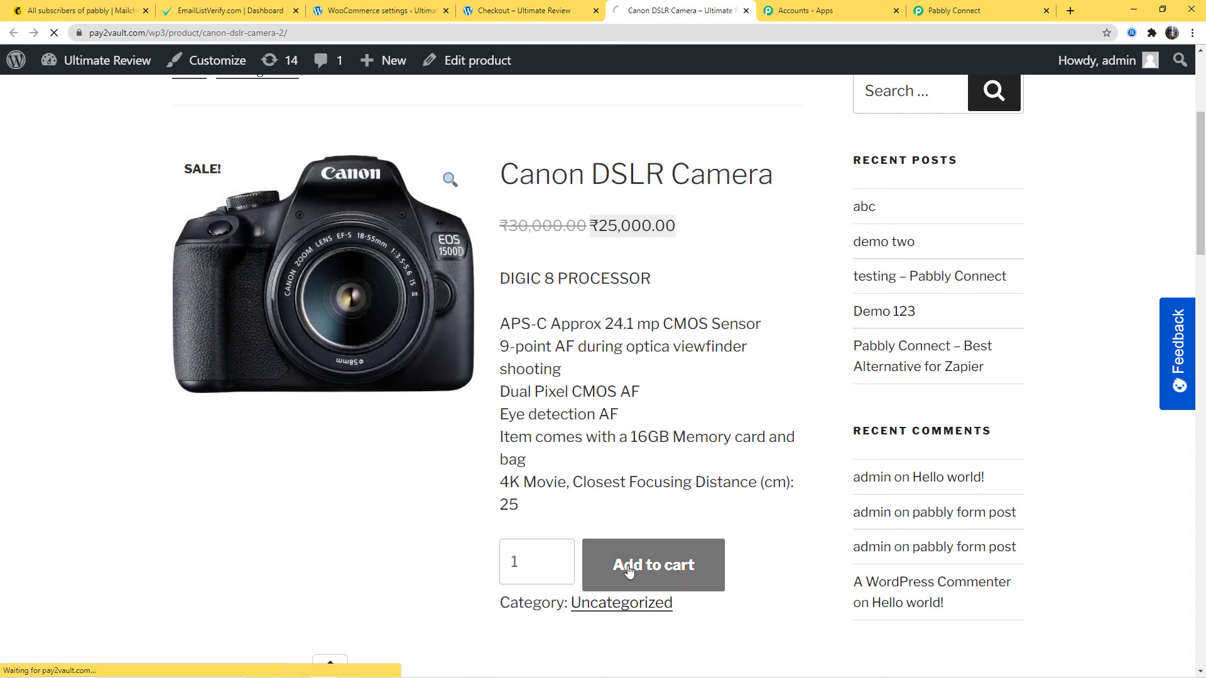
scroll(657, 402, down, 5)
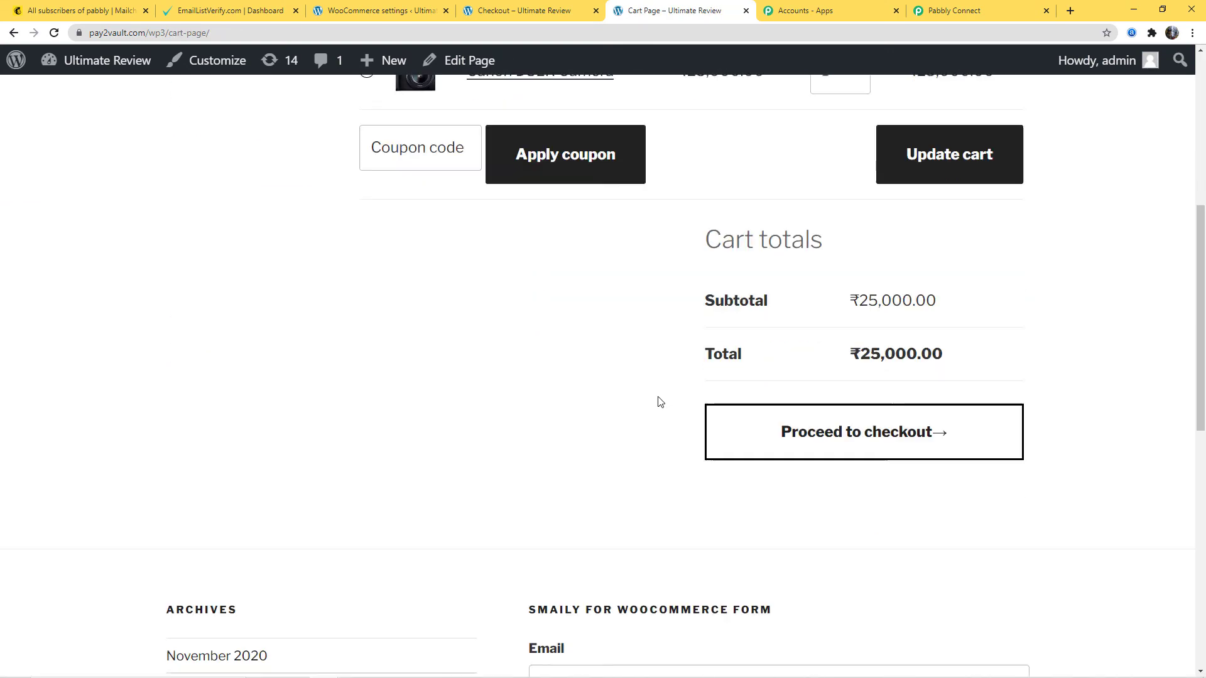
click(867, 418)
- Replace the billing first name and last name with those of a new test customer
scroll(694, 415, down, 3)
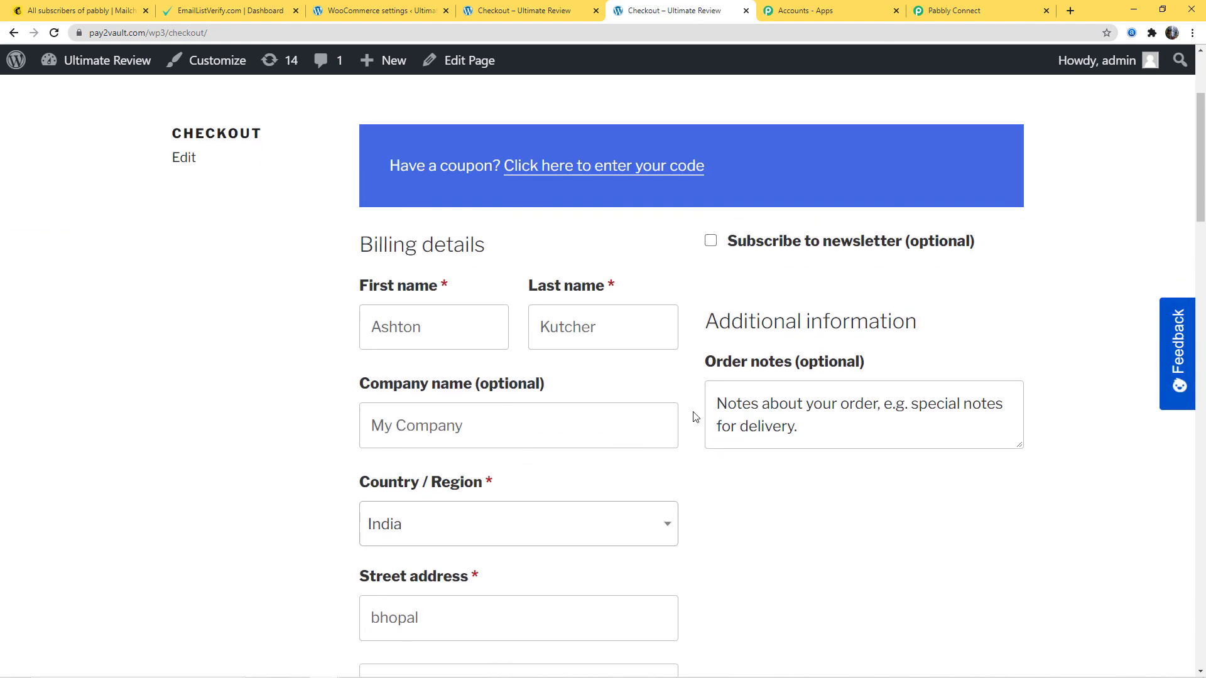
drag(429, 322, 311, 337)
key(BackSpace)
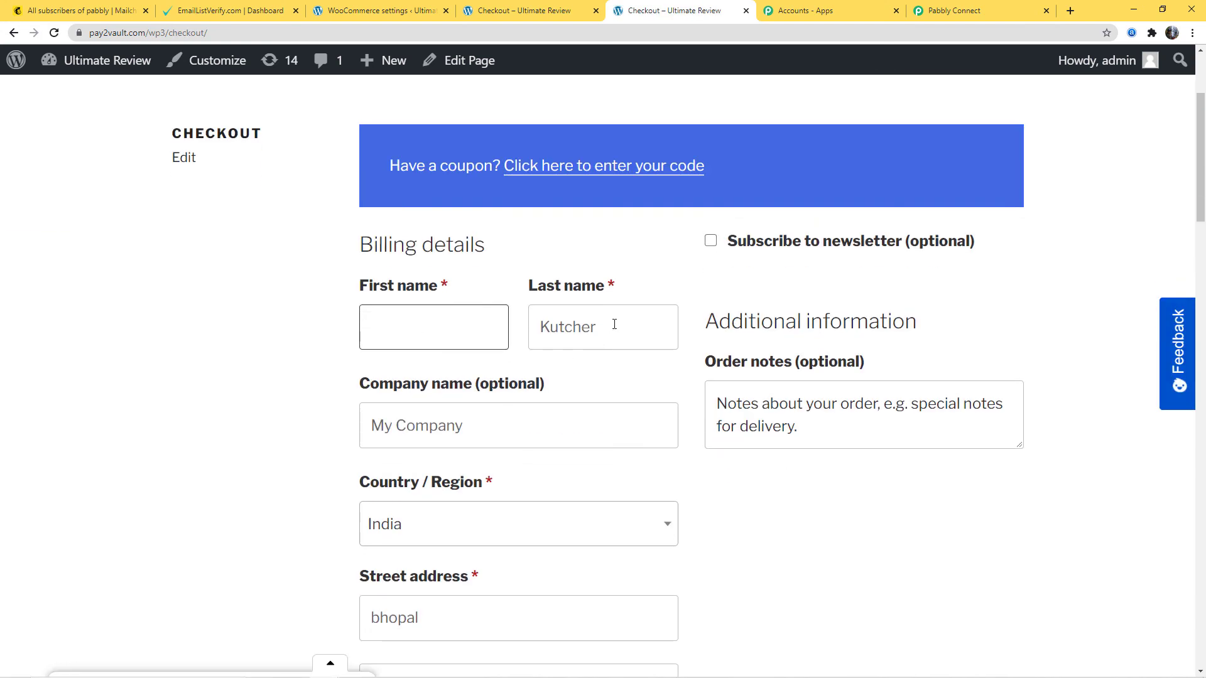
double_click(614, 324)
key(BackSpace)
click(395, 330)
click(564, 328)
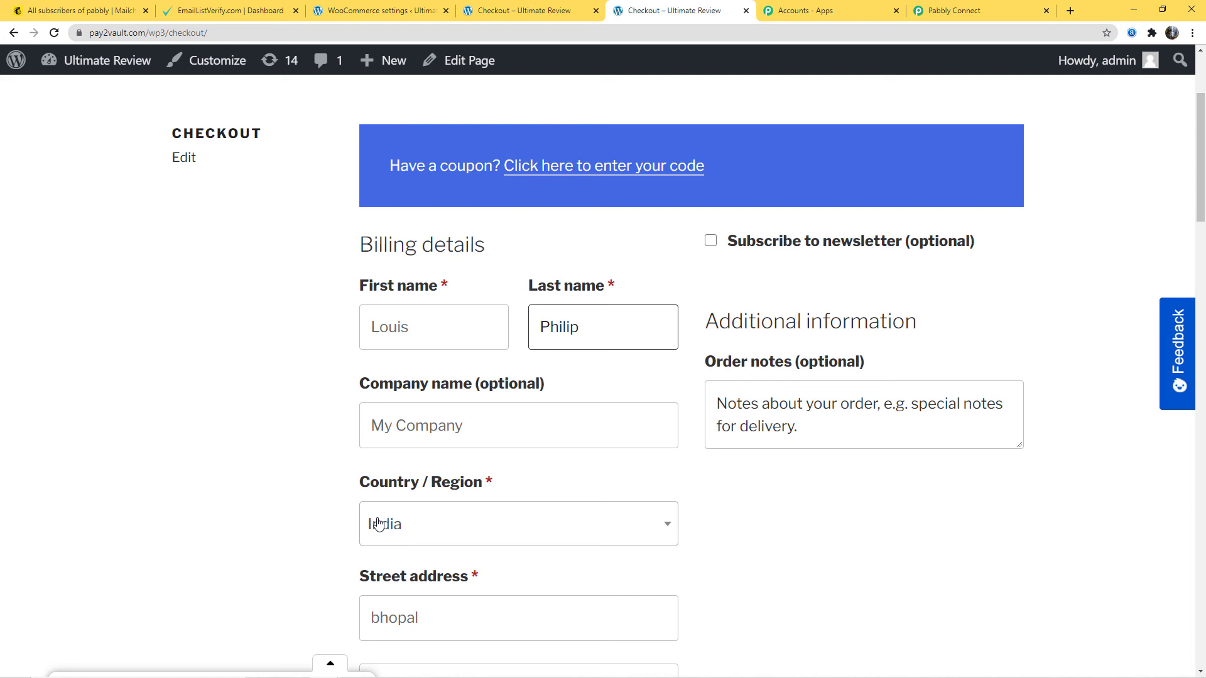
- Set the billing company name to "Hero" and capitalize the first letter of the street address
click(436, 427)
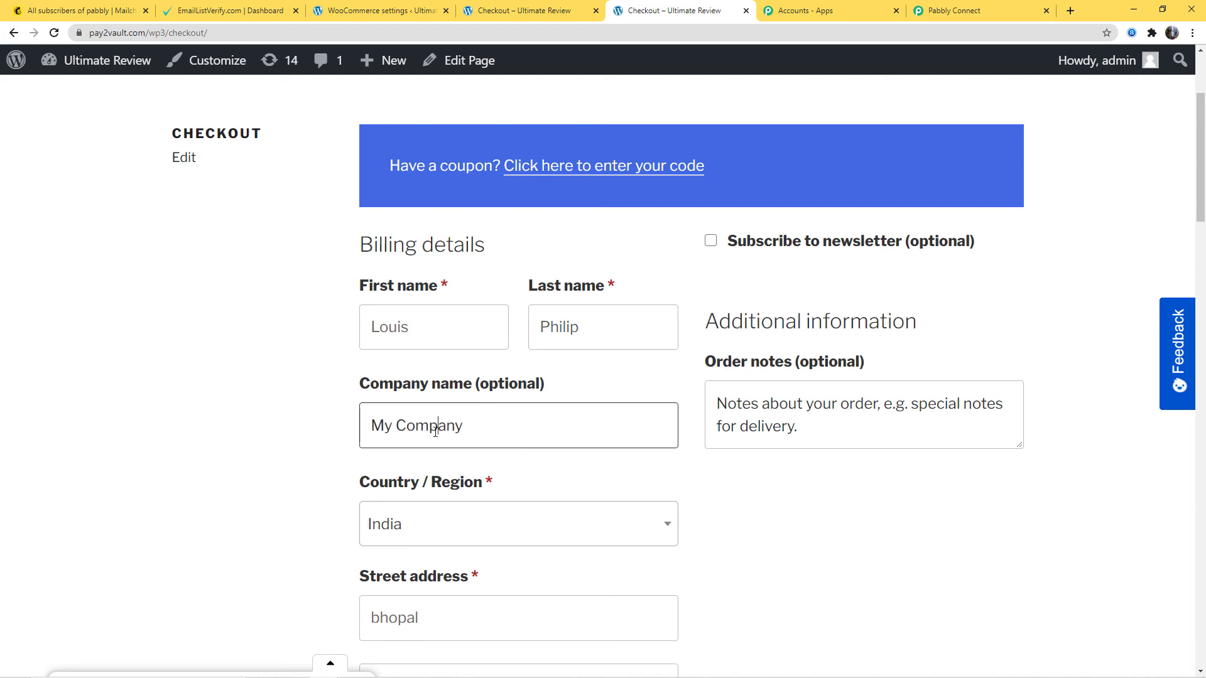
key(Delete)
drag(466, 426, 306, 449)
text(Hero)
scroll(302, 470, down, 5)
click(380, 305)
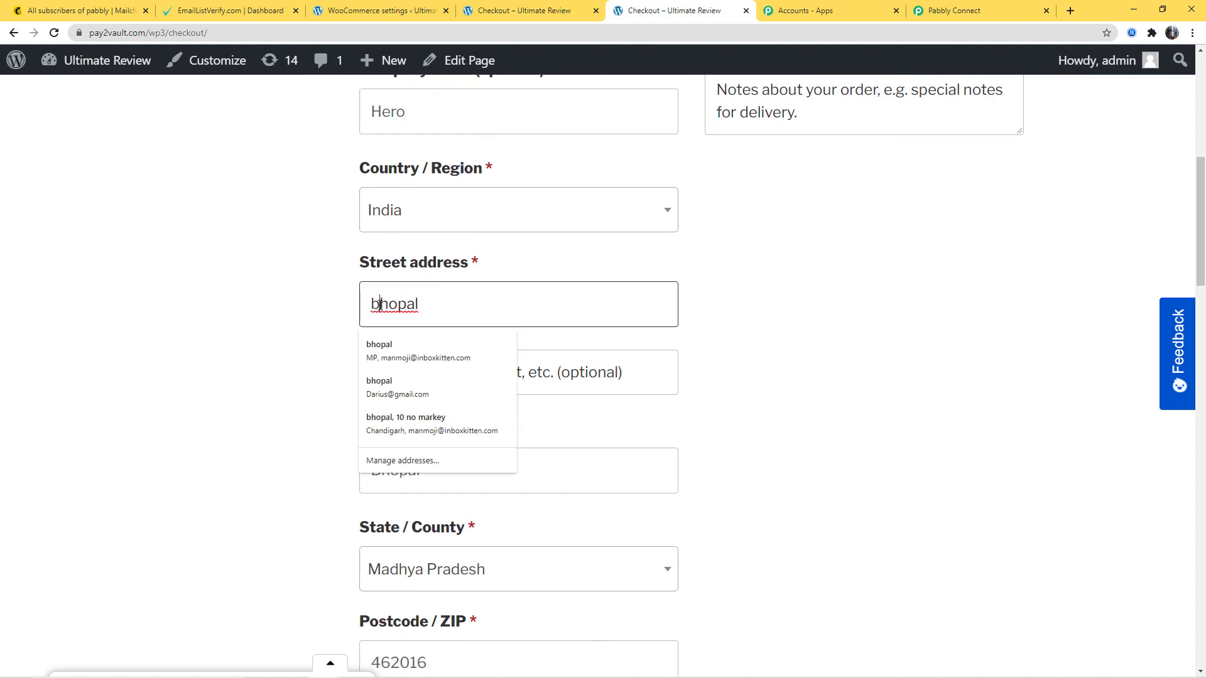
key(BackSpace)
text(B)
- Replace the billing phone number and email address with the new test customer's contact details
scroll(440, 415, down, 10)
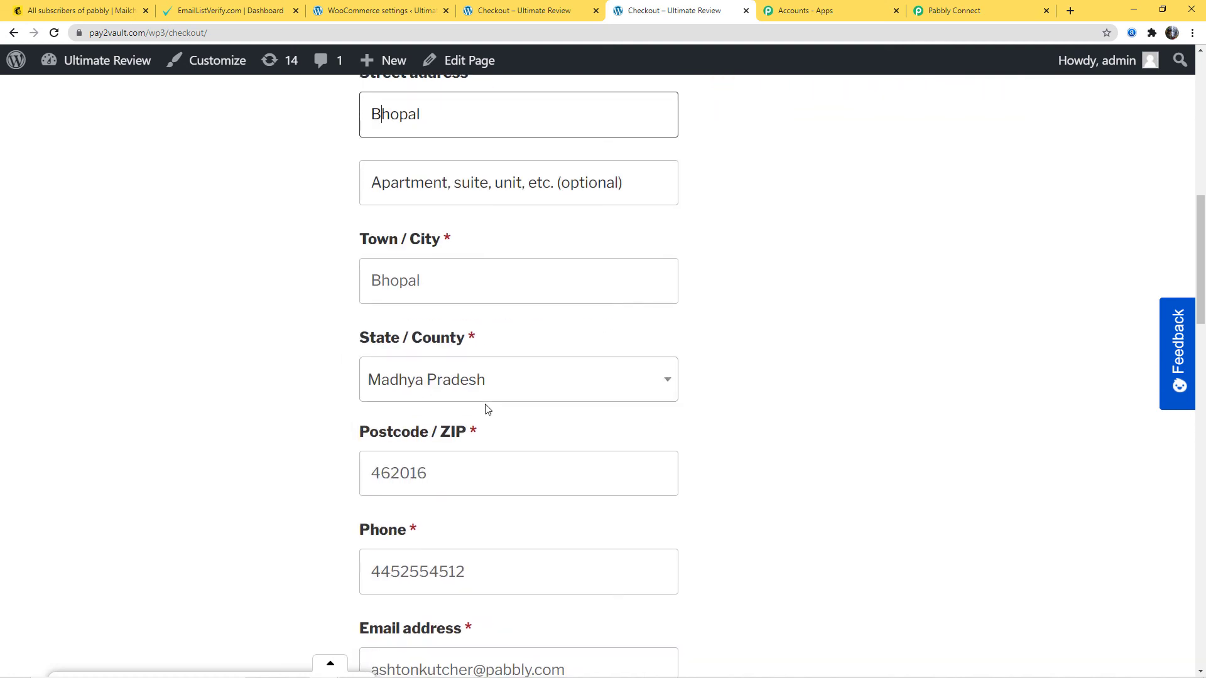
scroll(476, 328, up, 3)
drag(477, 328, 246, 324)
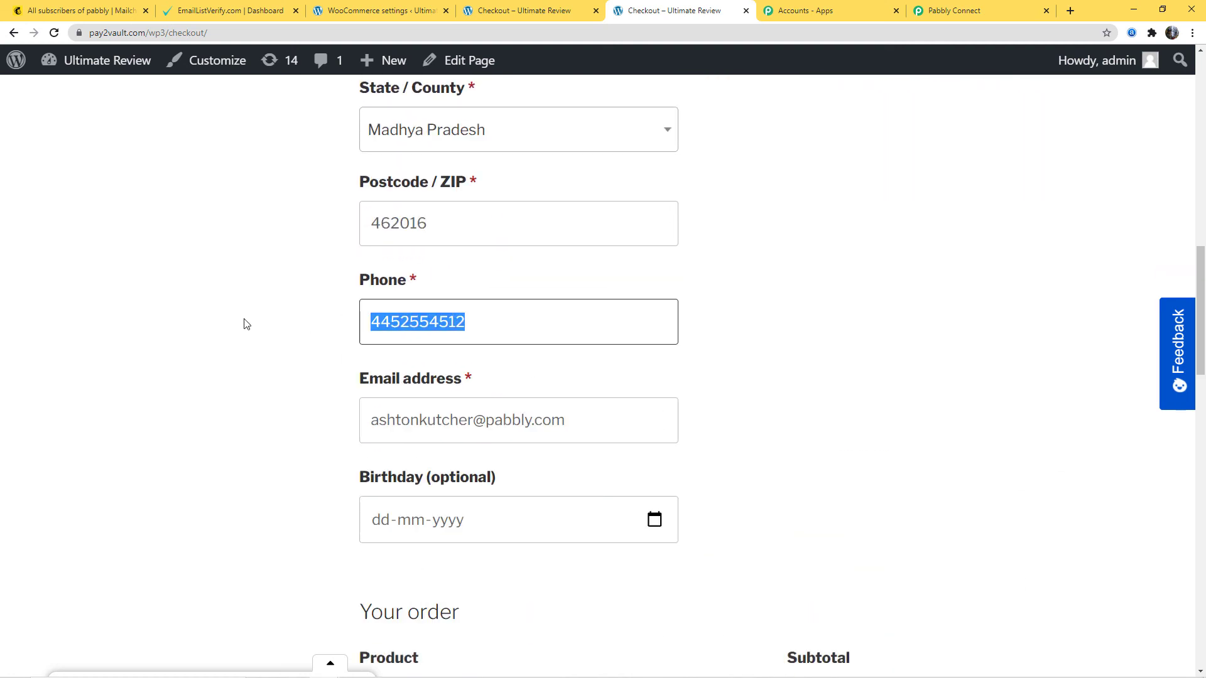
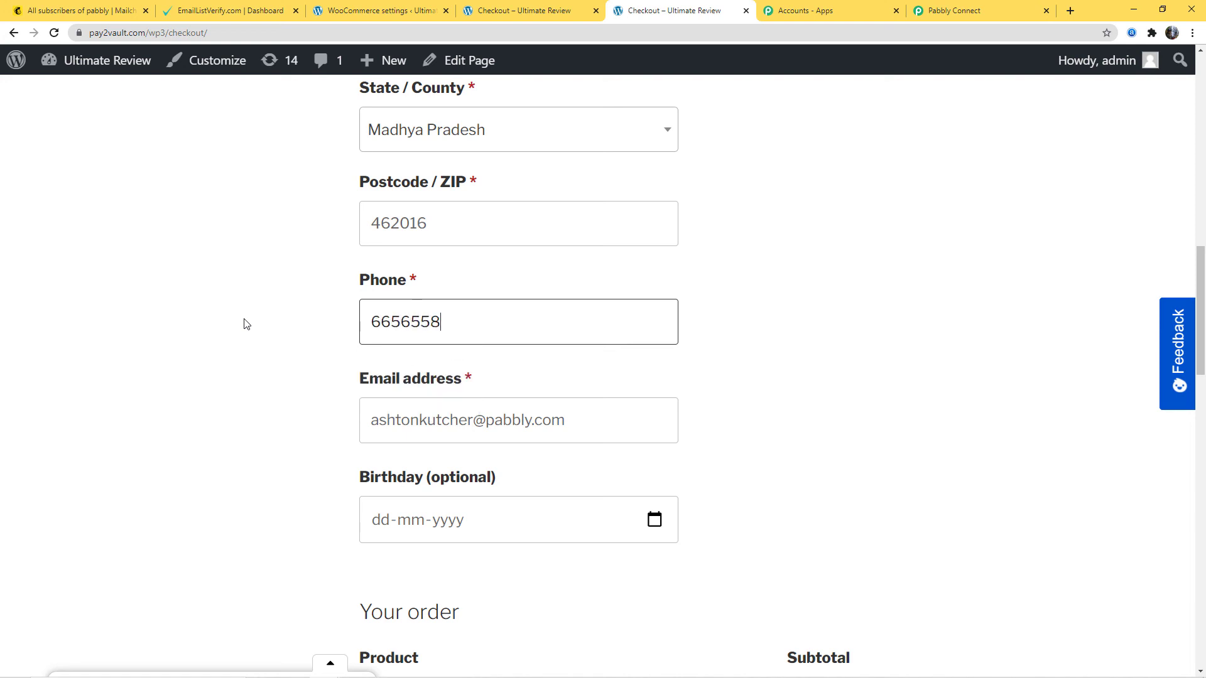
drag(596, 422, 336, 440)
key(BackSpace)
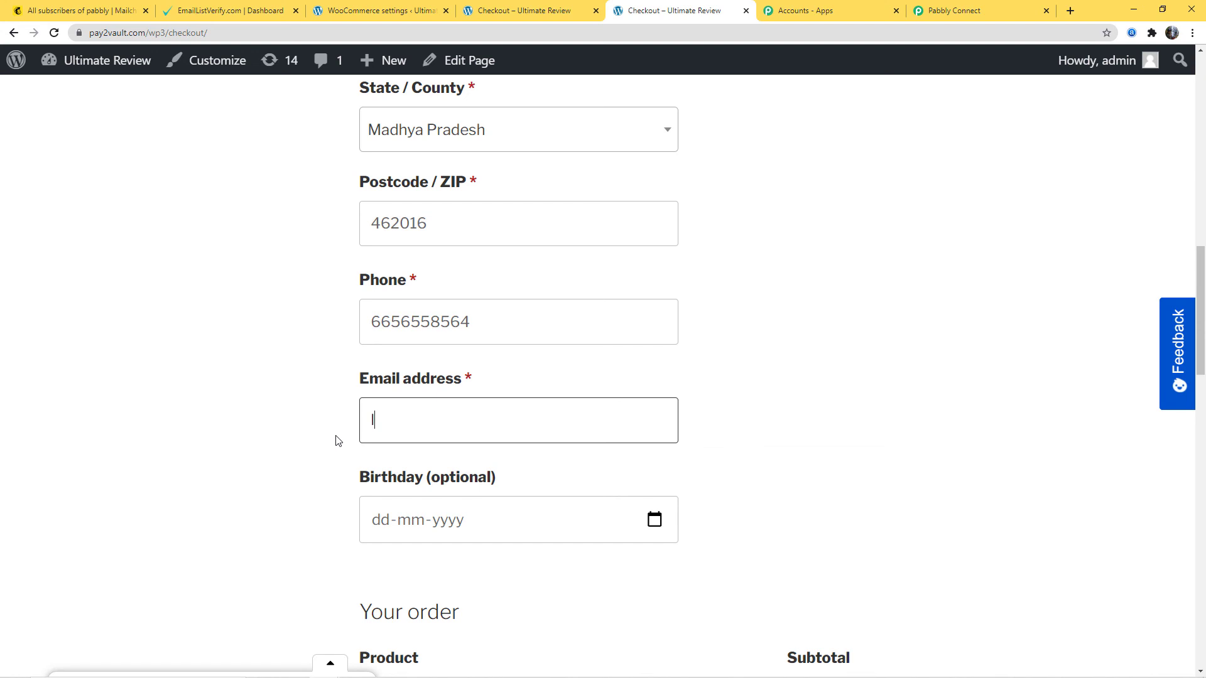
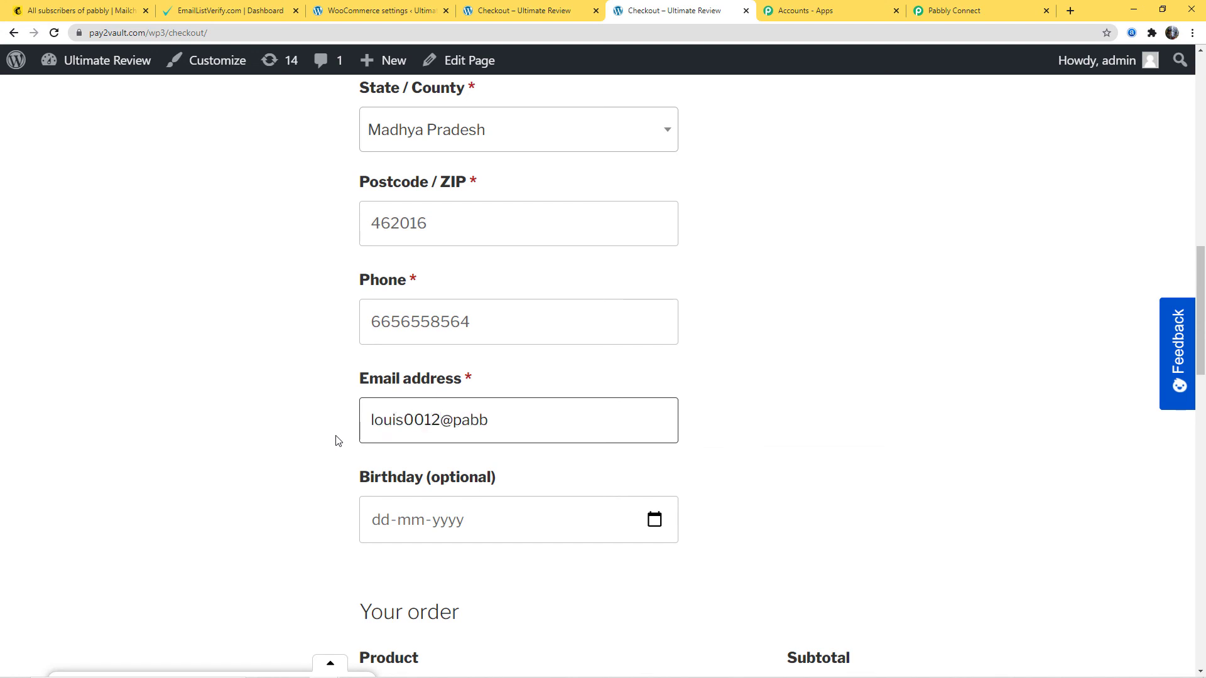
- Place the order with cash on delivery and check the email and order details on the confirmation page
scroll(746, 337, down, 10)
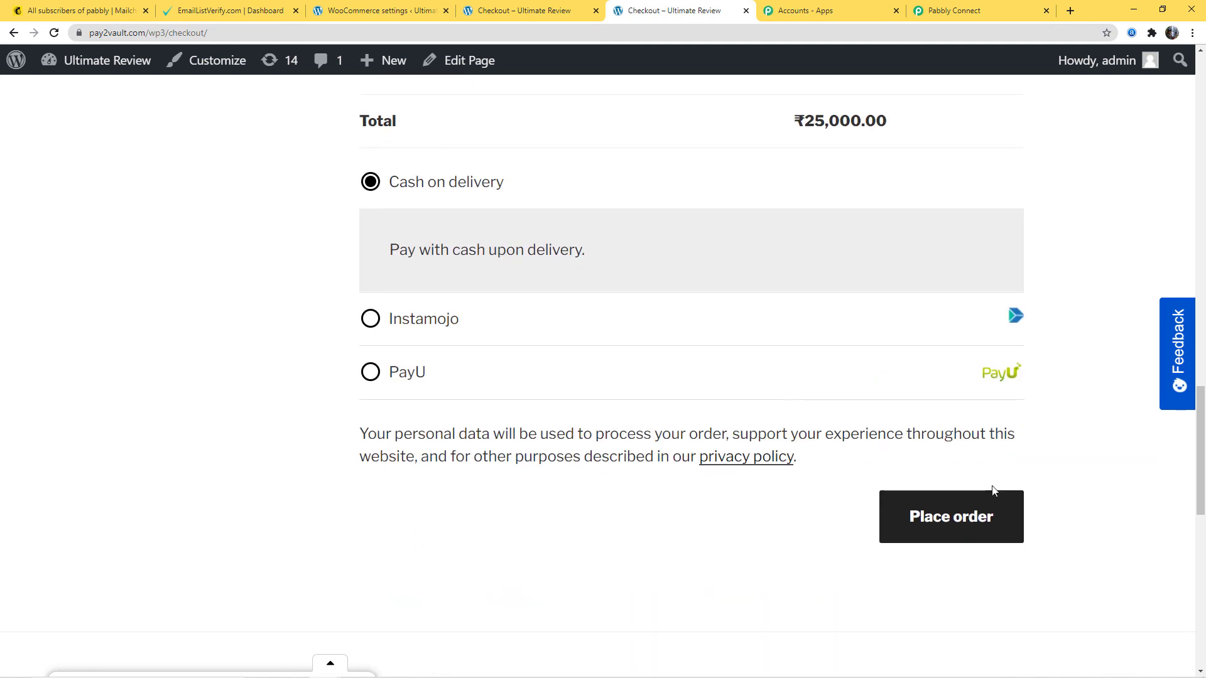
click(966, 517)
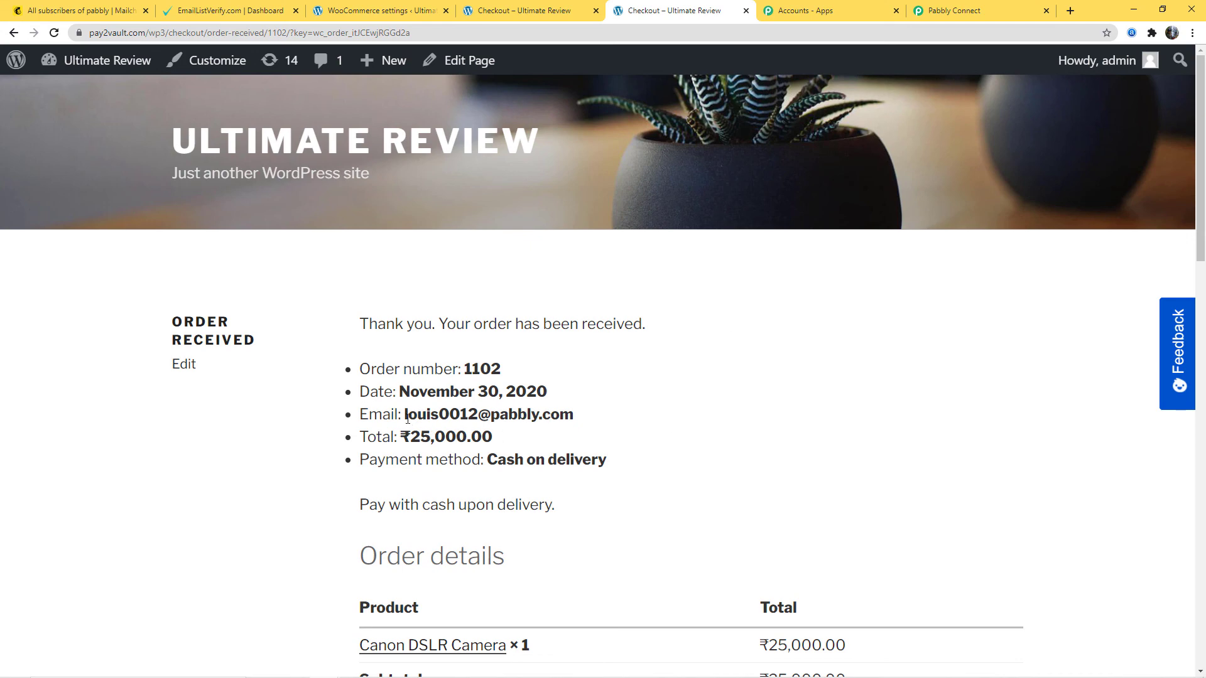
scroll(800, 399, down, 4)
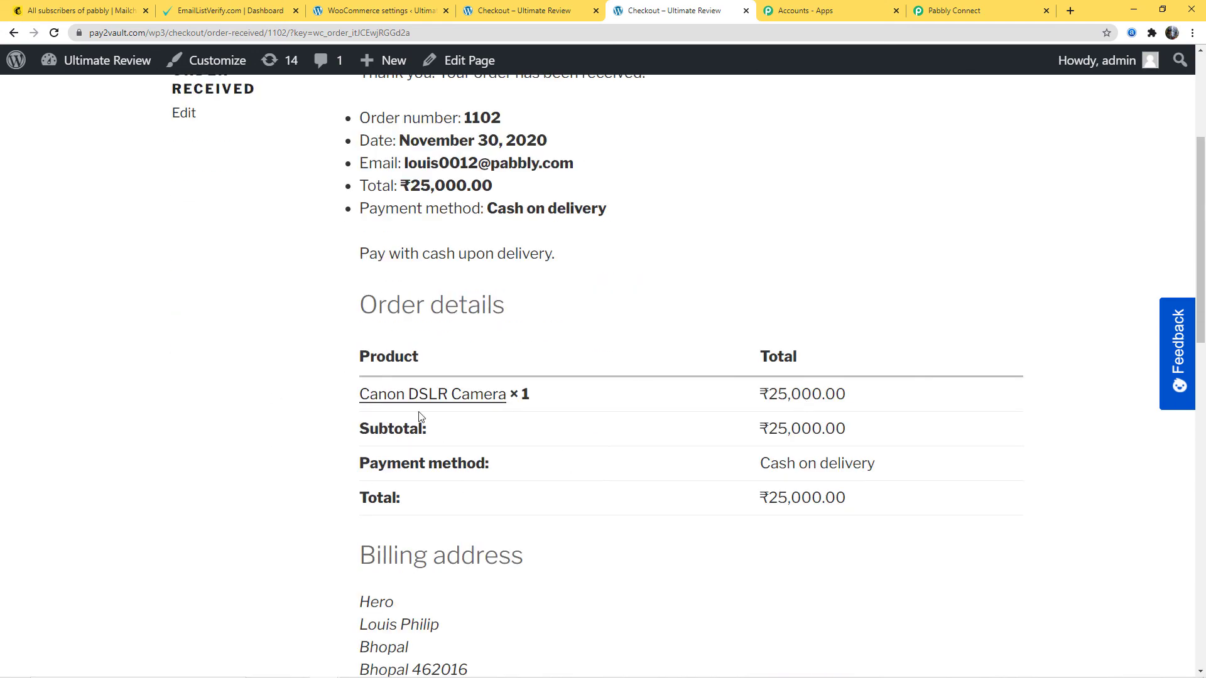
scroll(671, 458, up, 4)
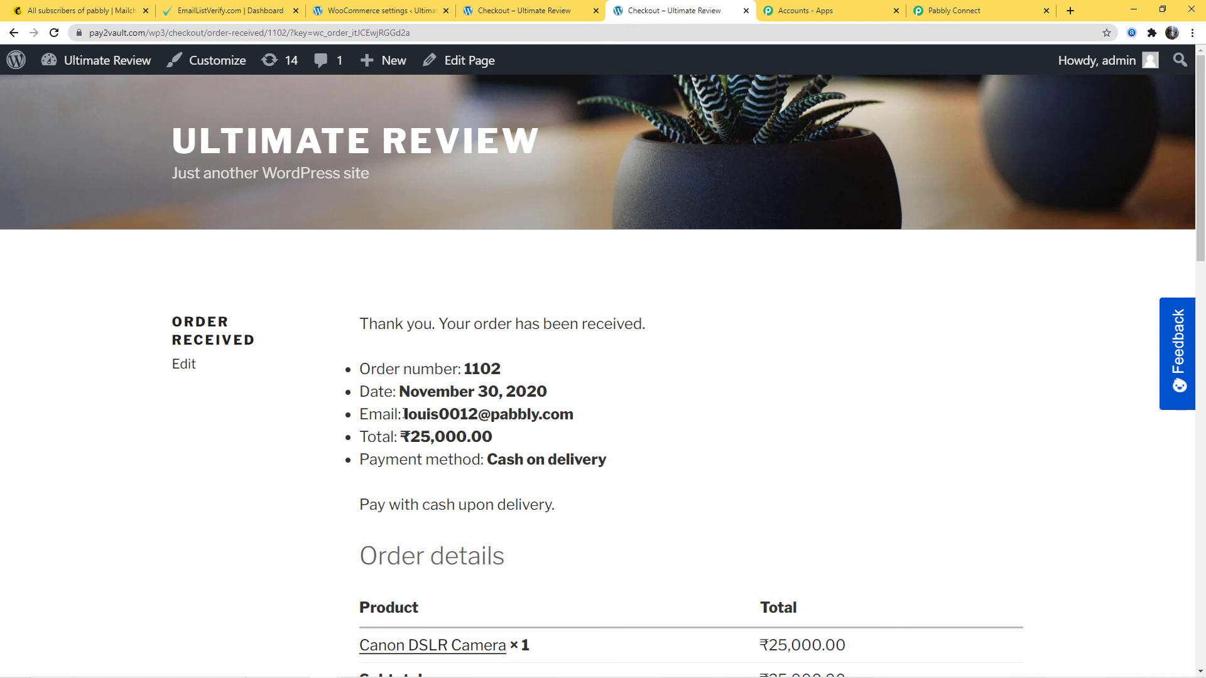
drag(404, 414, 598, 417)
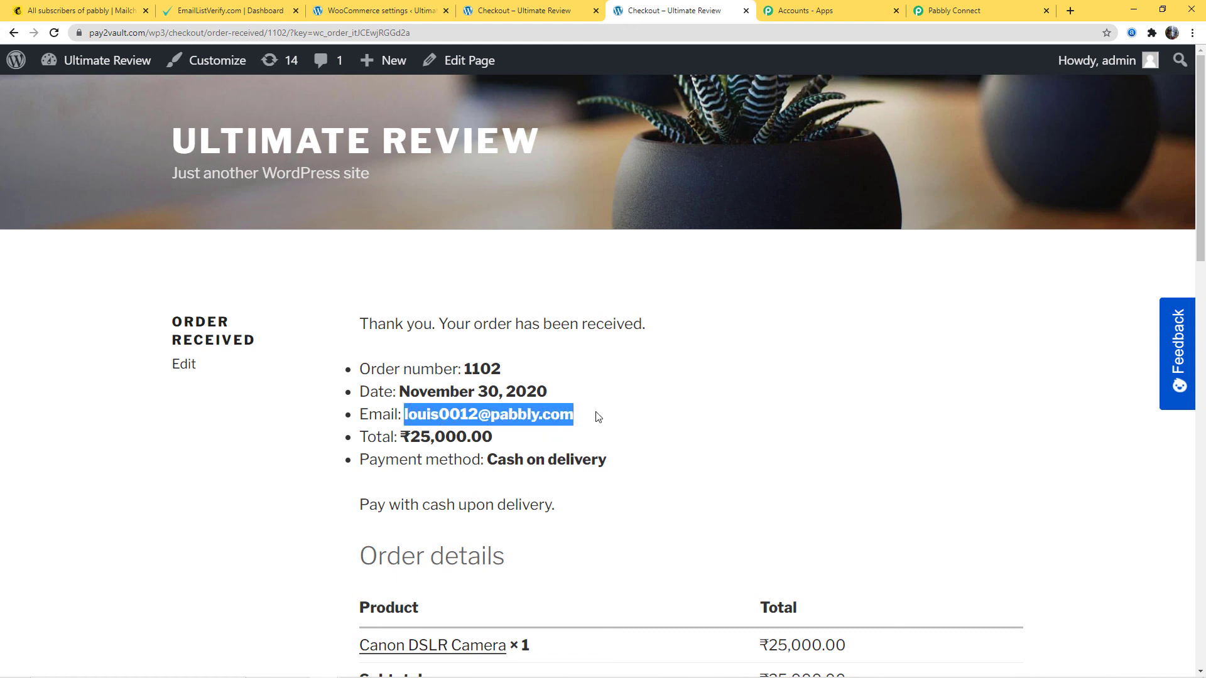
click(760, 408)
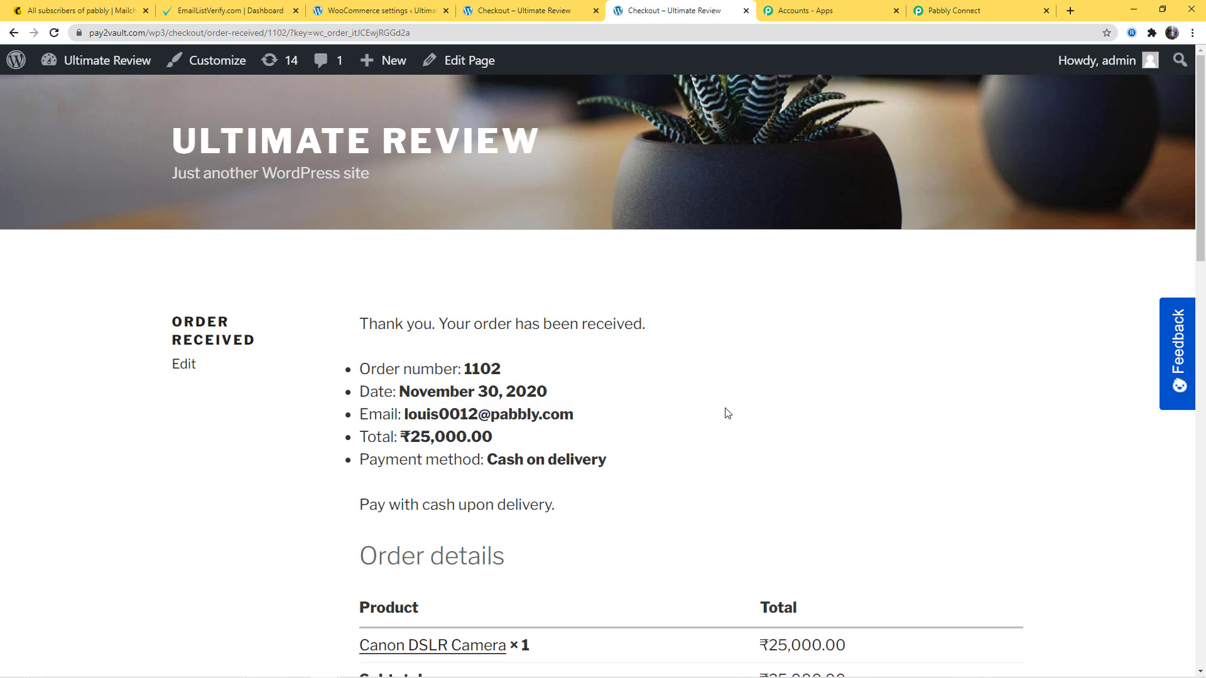
- Switch to Mailchimp, reload All contacts and check the newest entry for the test customer's name, email and tag
click(82, 11)
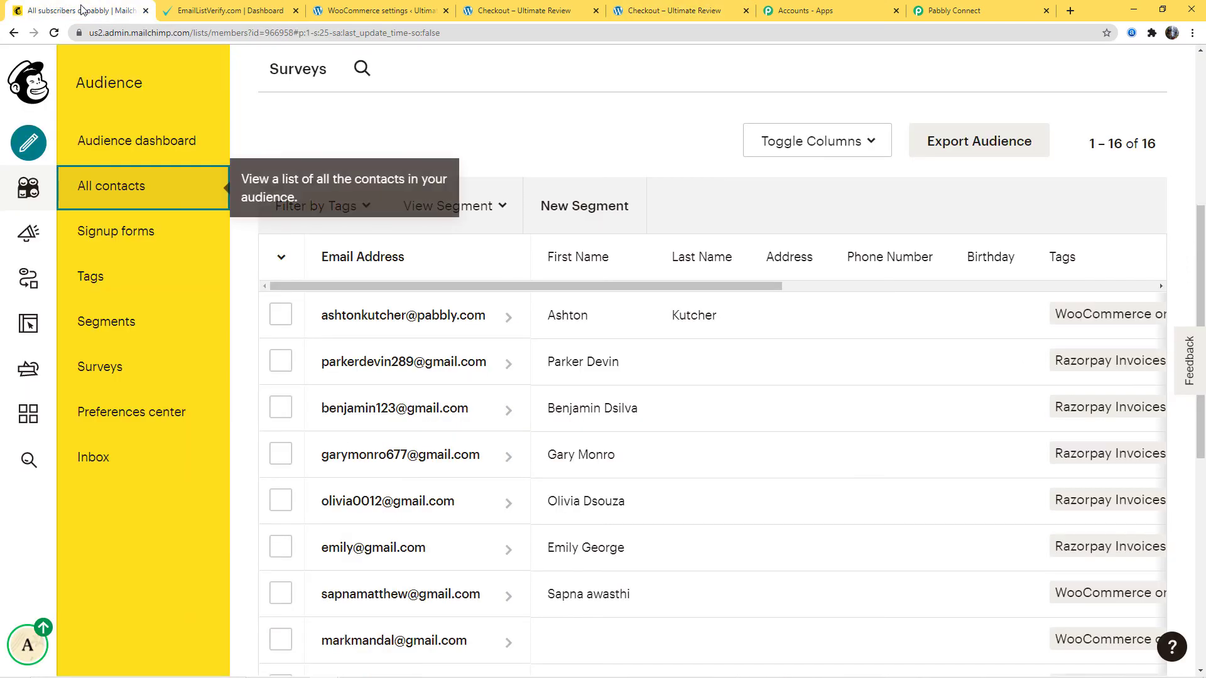
click(54, 32)
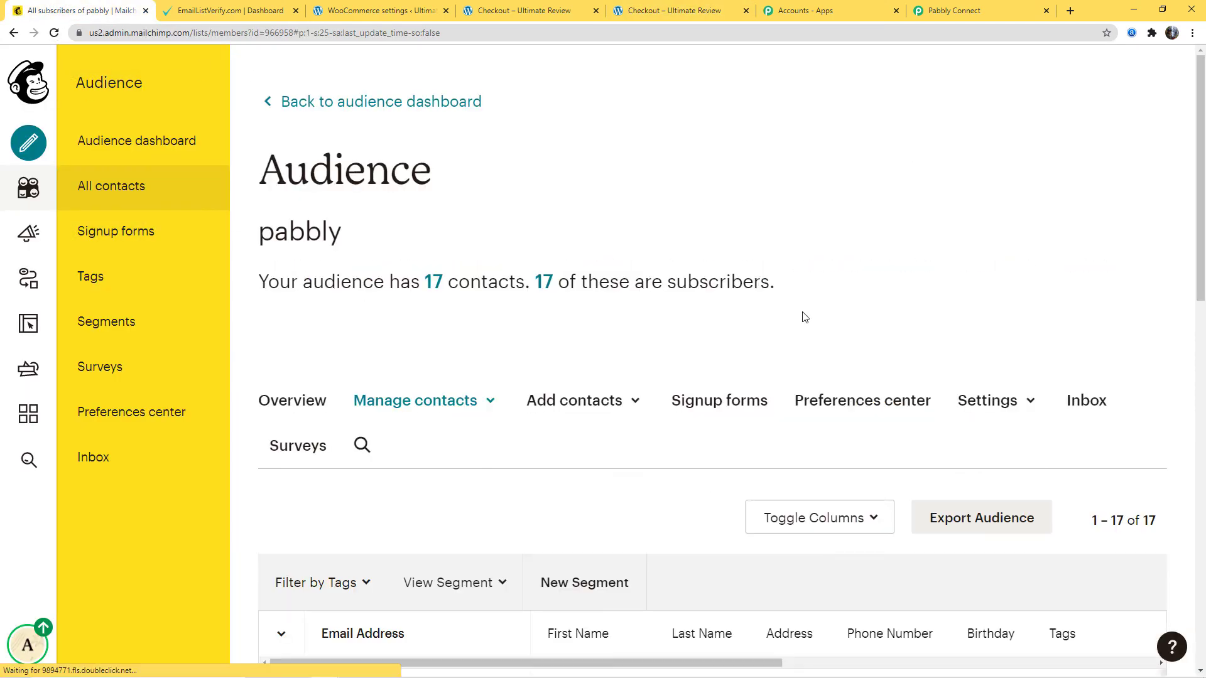
scroll(805, 315, down, 4)
scroll(805, 316, down, 2)
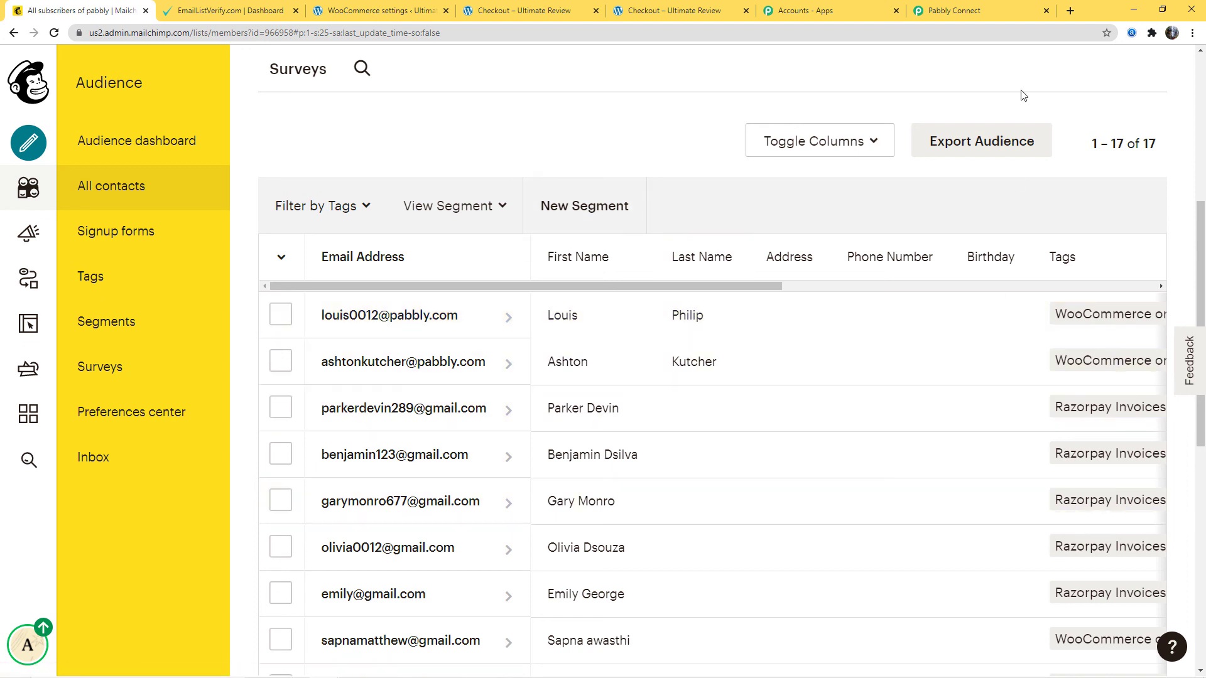
- Return to Pabbly Connect and collapse the expanded steps of the WooCommerce to Mailchimp workflow
click(982, 9)
scroll(1071, 496, up, 15)
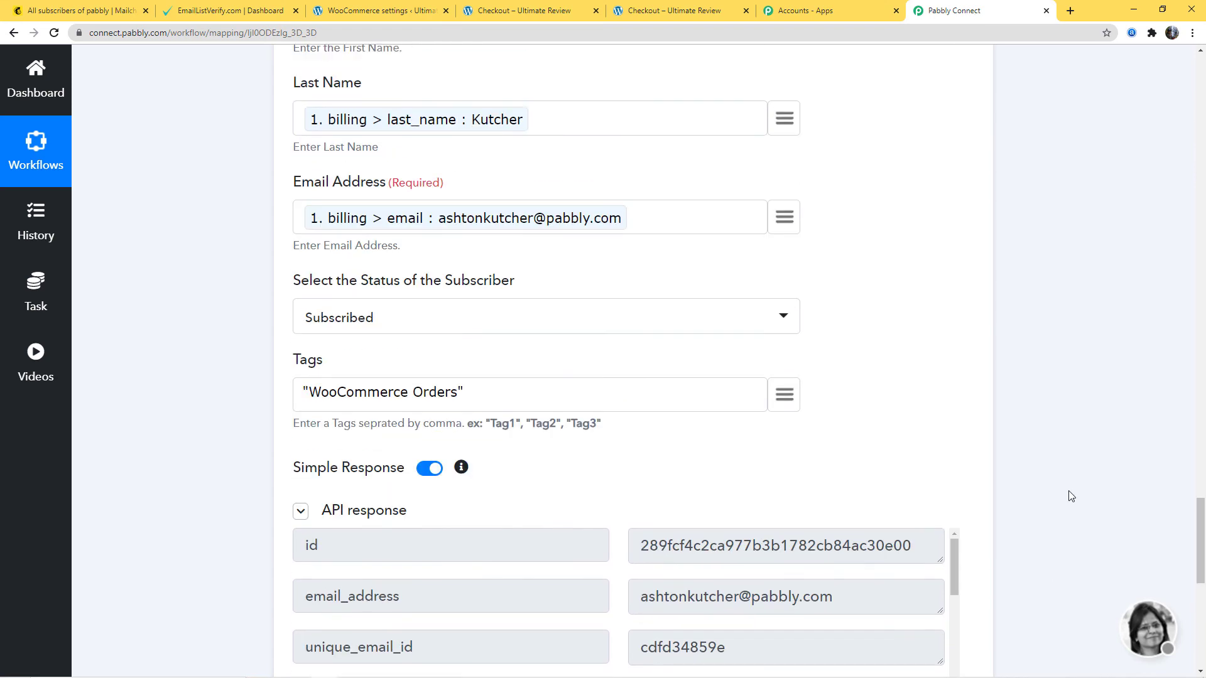
scroll(1109, 451, up, 15)
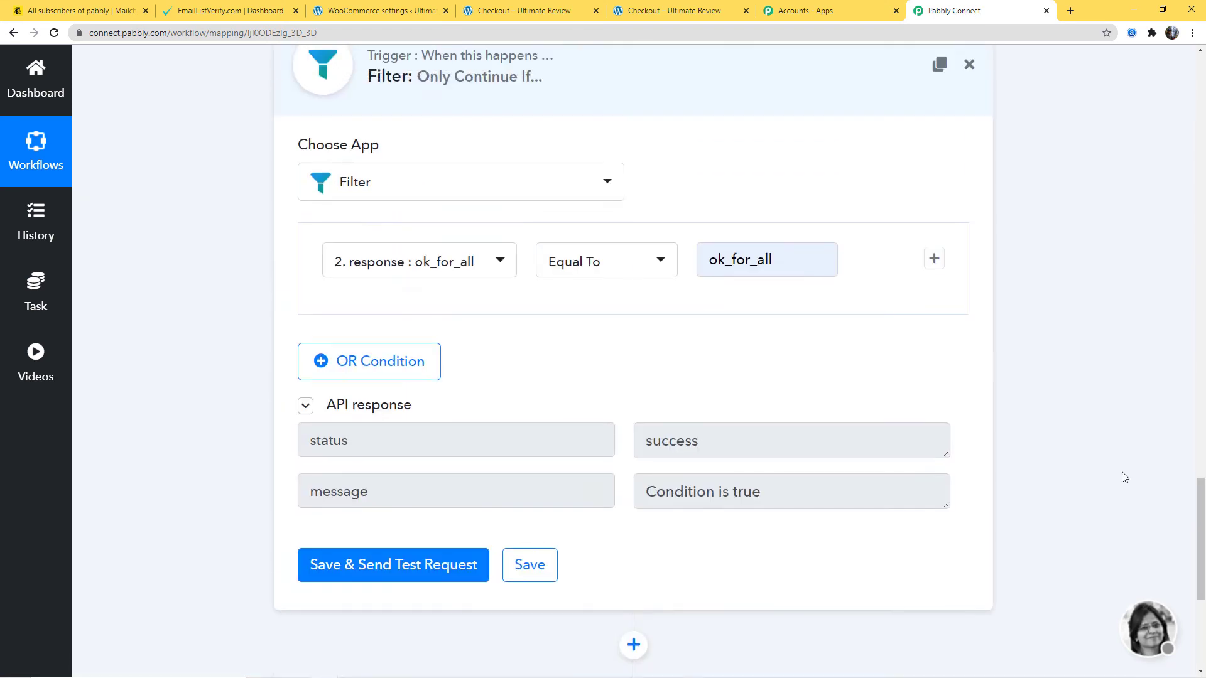
scroll(1128, 482, up, 15)
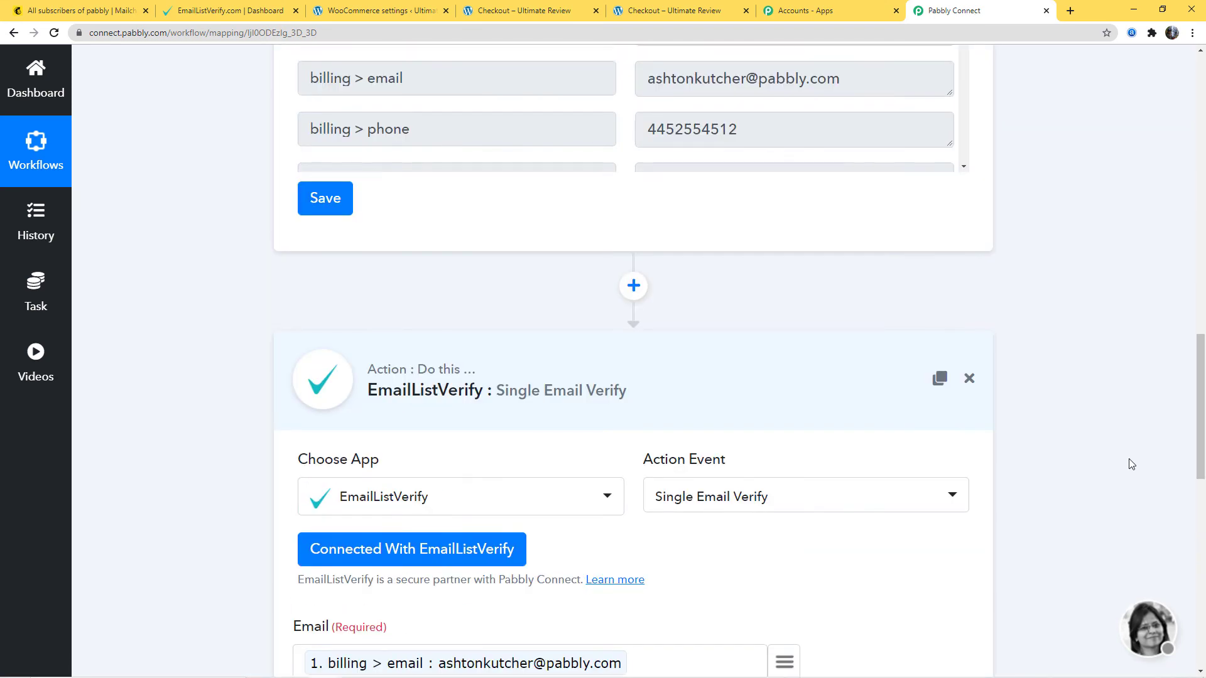
scroll(1090, 415, up, 5)
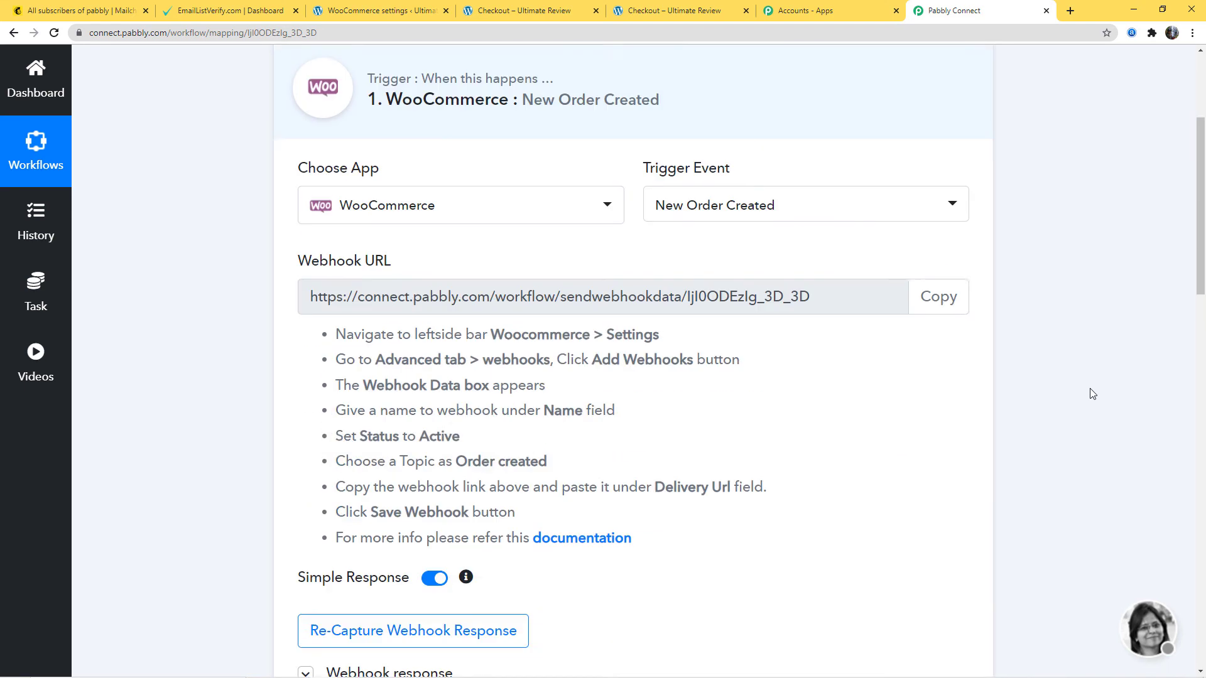
click(746, 161)
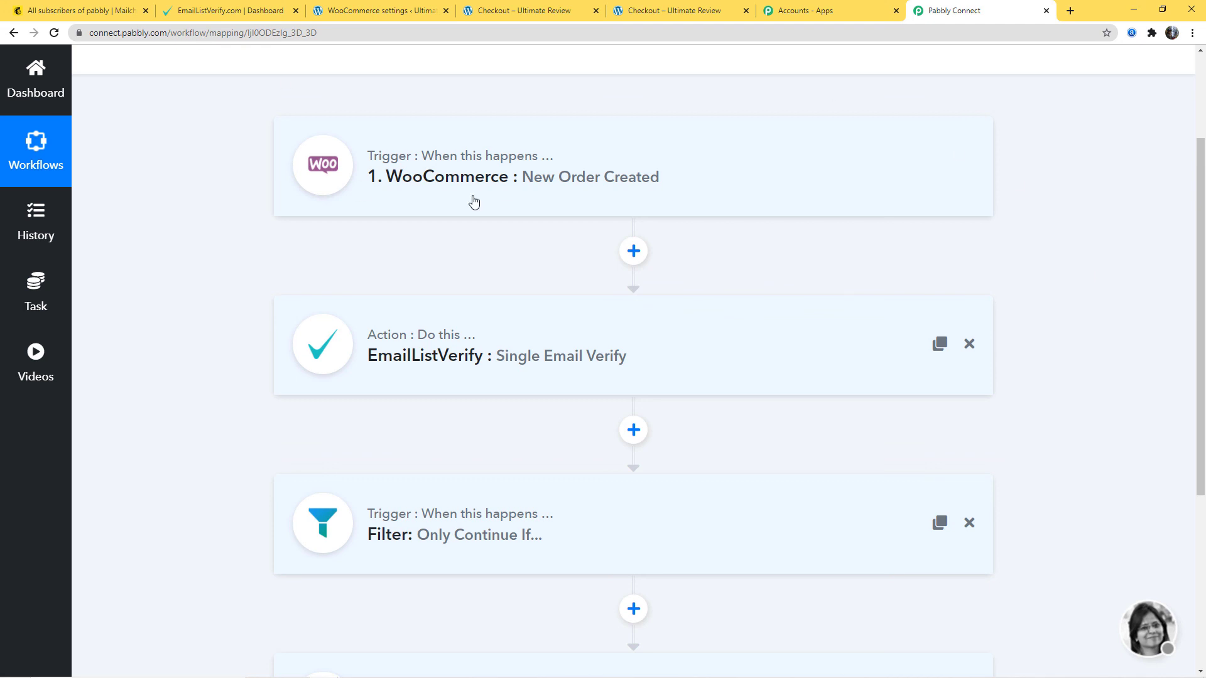
- Review the workflow's sequence from the WooCommerce trigger through EmailListVerify and the Filter to the MailChimp action
scroll(1066, 260, down, 5)
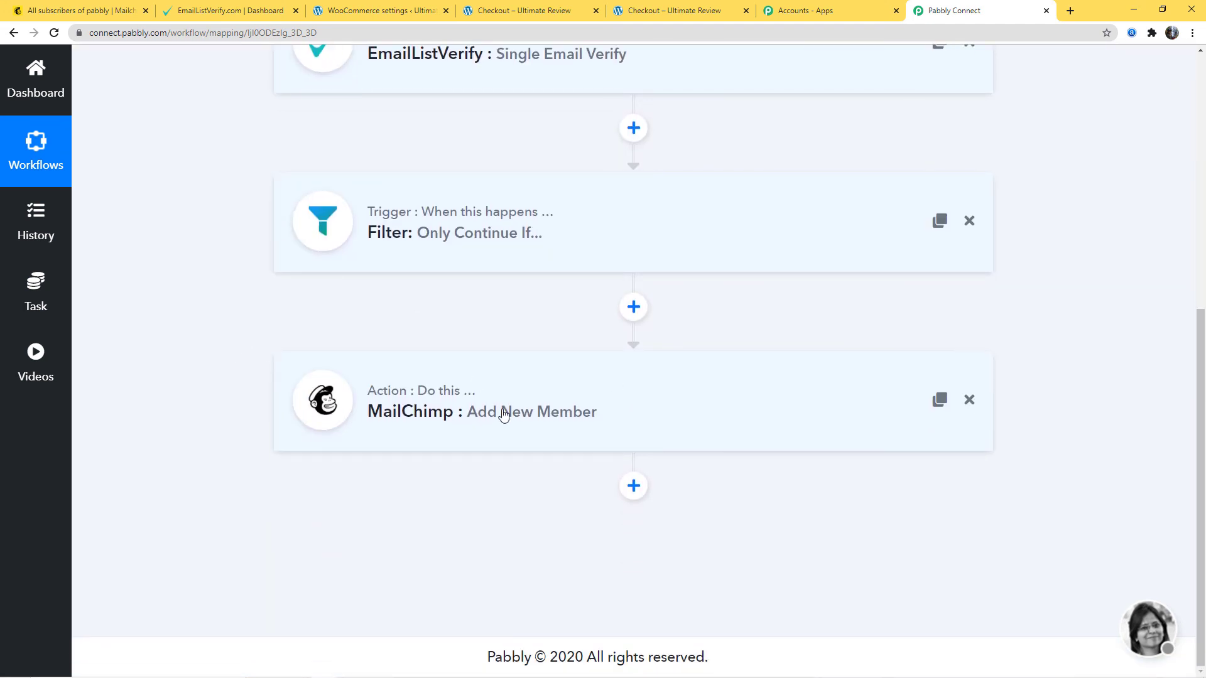
scroll(1080, 377, up, 5)
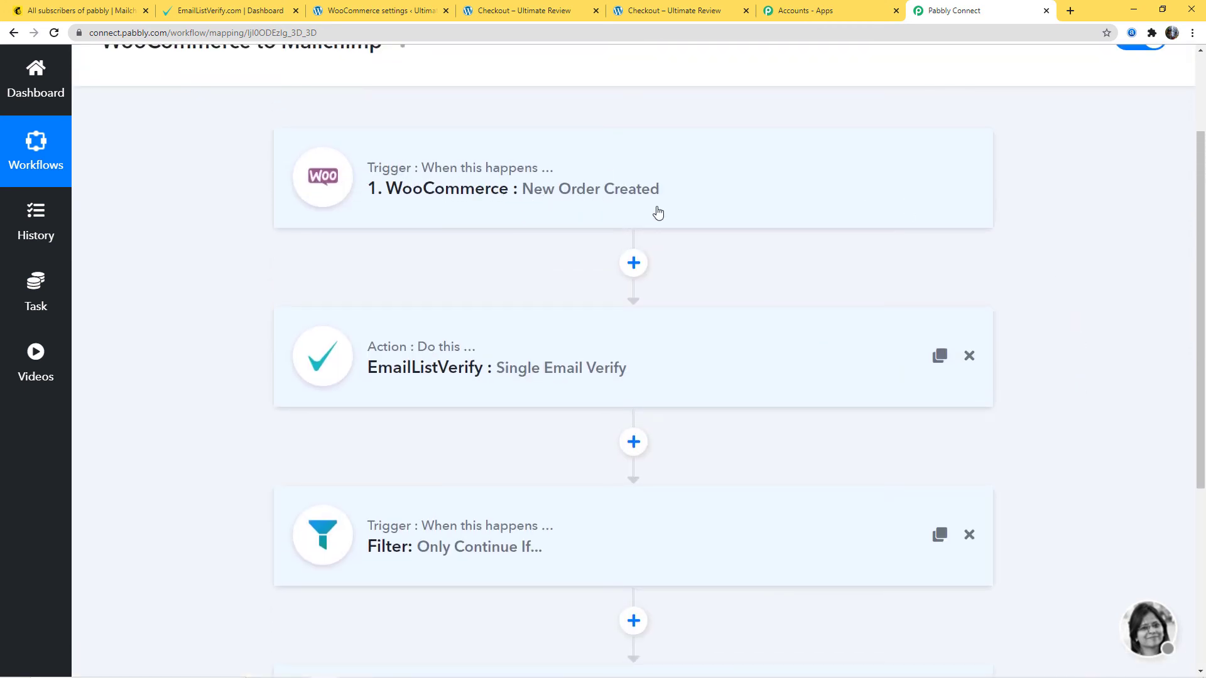
scroll(654, 210, down, 2)
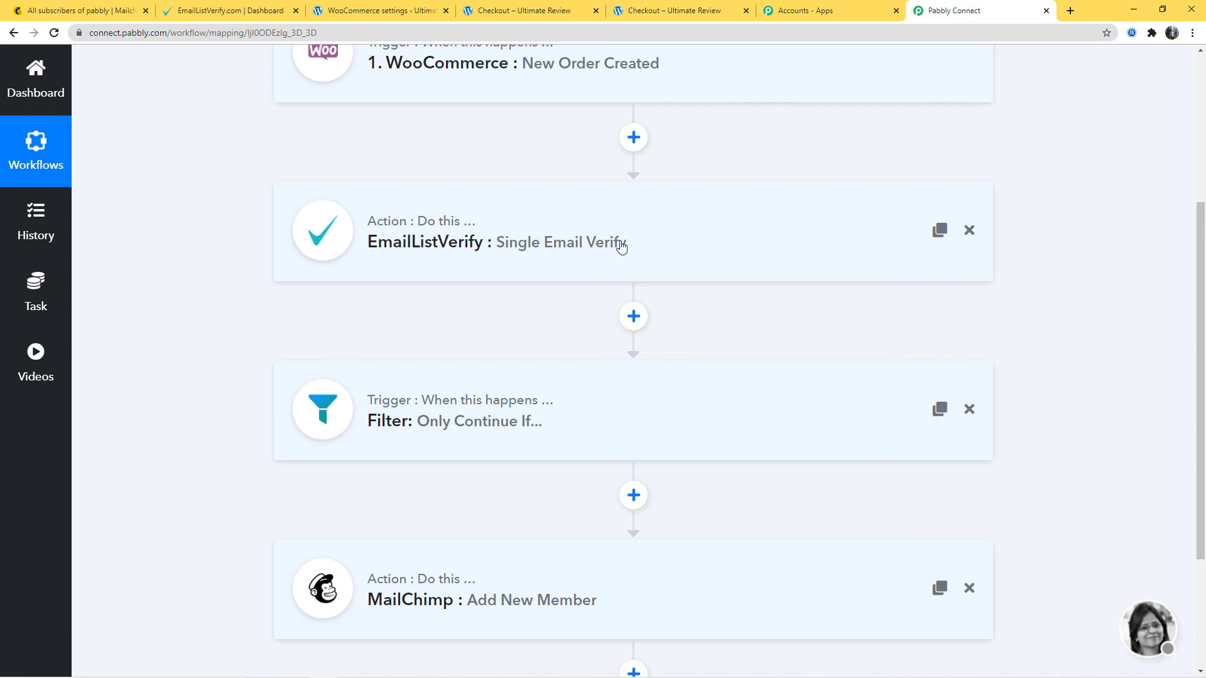
scroll(412, 277, down, 2)
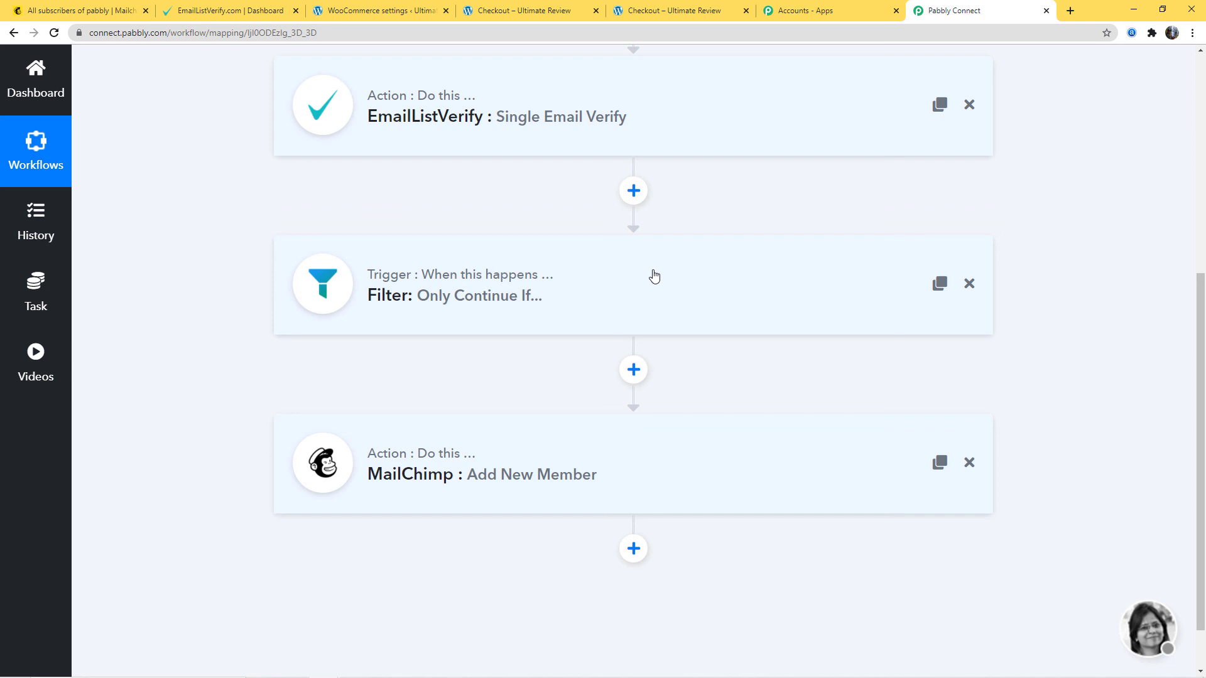
scroll(660, 279, down, 1)
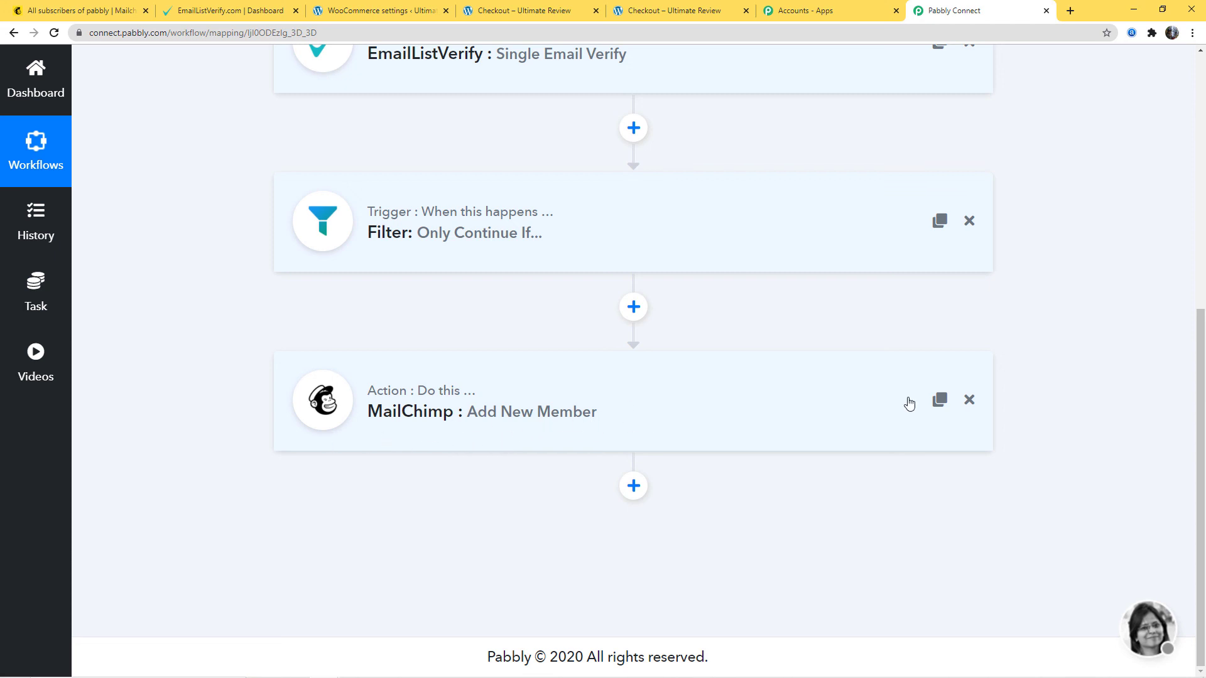
scroll(1115, 407, up, 7)
scroll(1115, 407, up, 1)
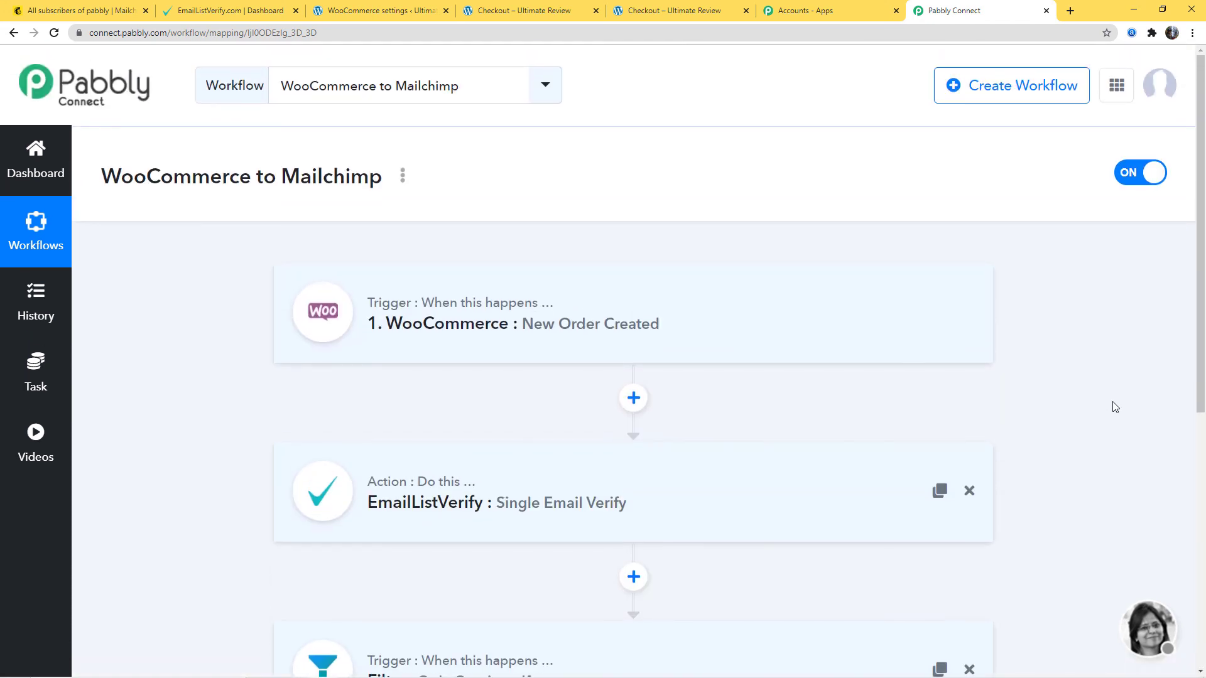